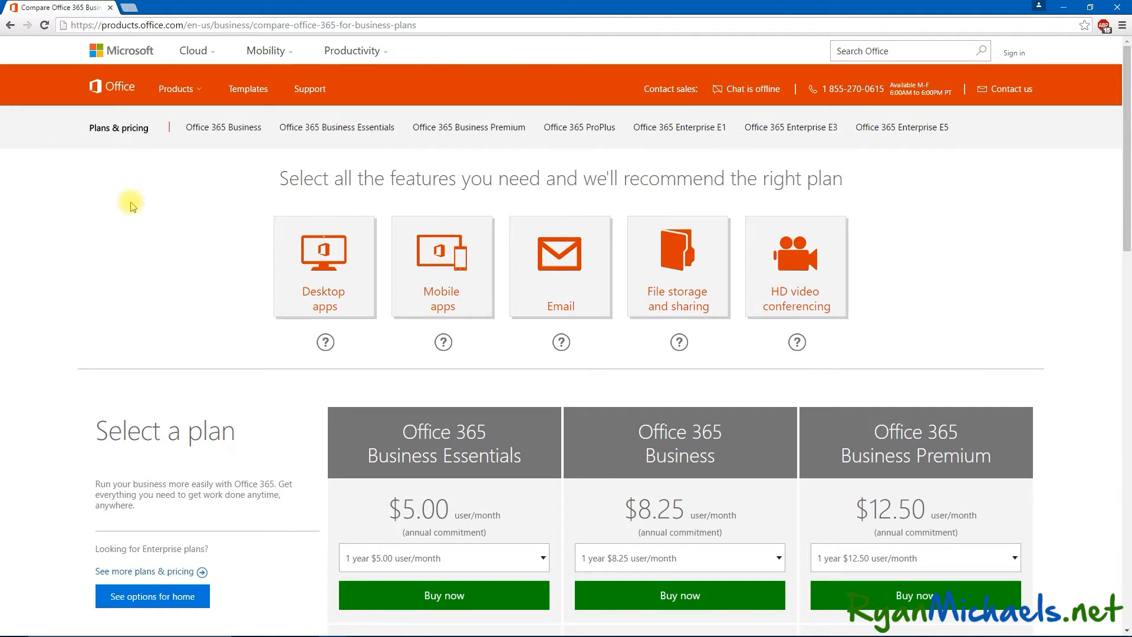
Scroll down to the plans: Business Essentials $5.00, Business $8.25, Business Premium $12.50.
{"action": "scroll", "coordinate": [132, 208], "scroll_direction": "down", "scroll_amount": 2}
{"action": "scroll", "coordinate": [132, 207], "scroll_direction": "down", "scroll_amount": 2}
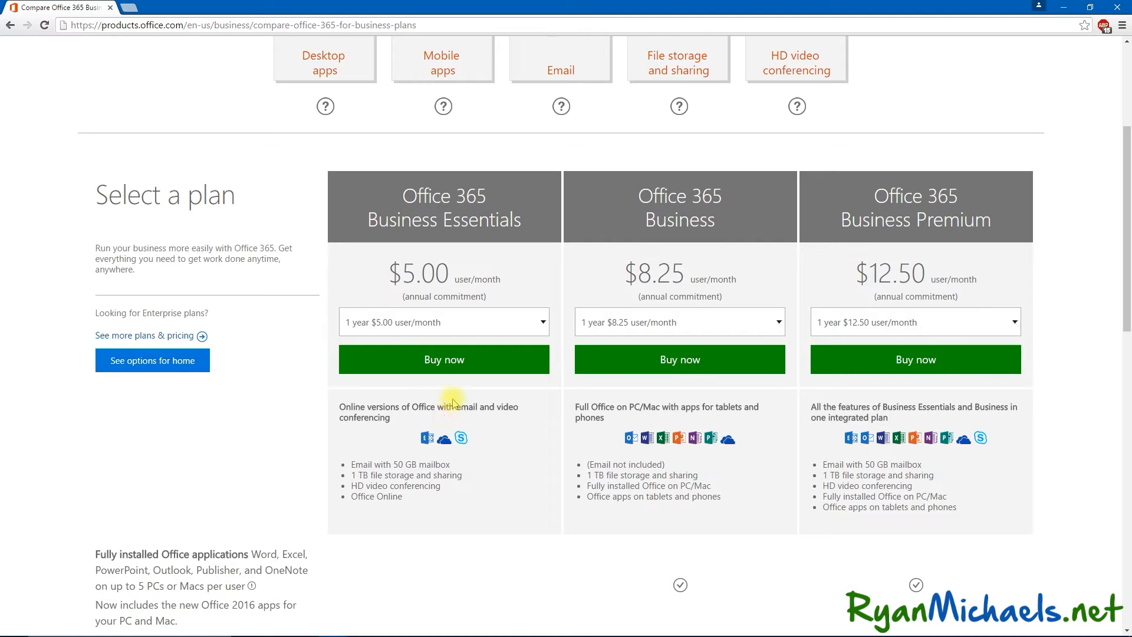
Set Business Essentials to monthly $6.00 and Business Premium to monthly $15.00, then buy Business Essentials.
{"action": "left_click", "coordinate": [489, 326]}
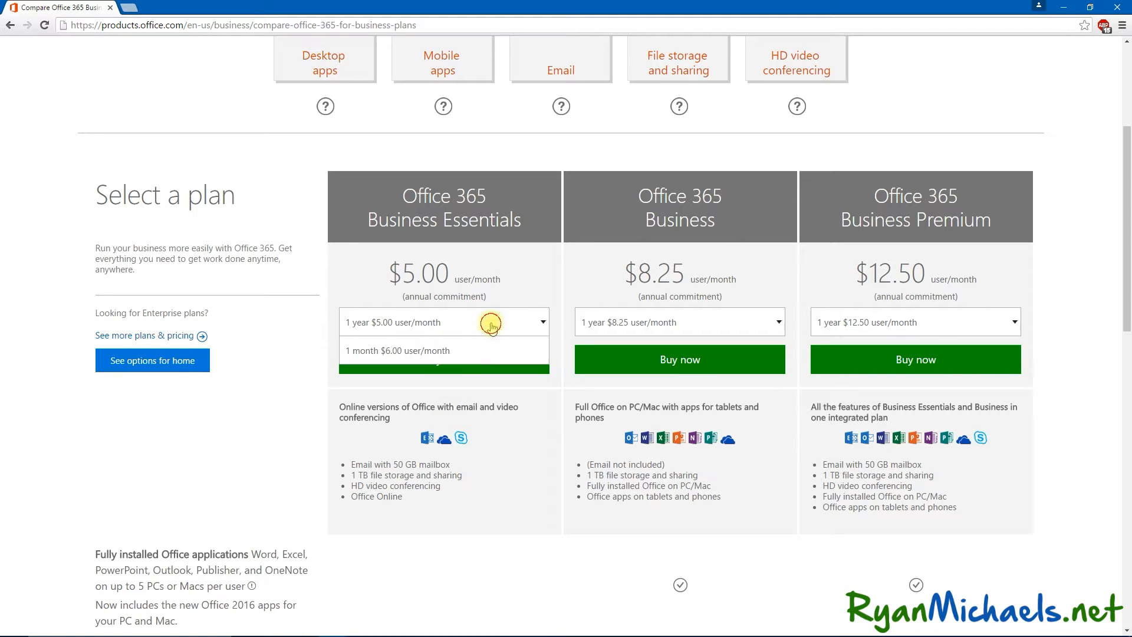
{"action": "left_click", "coordinate": [498, 348]}
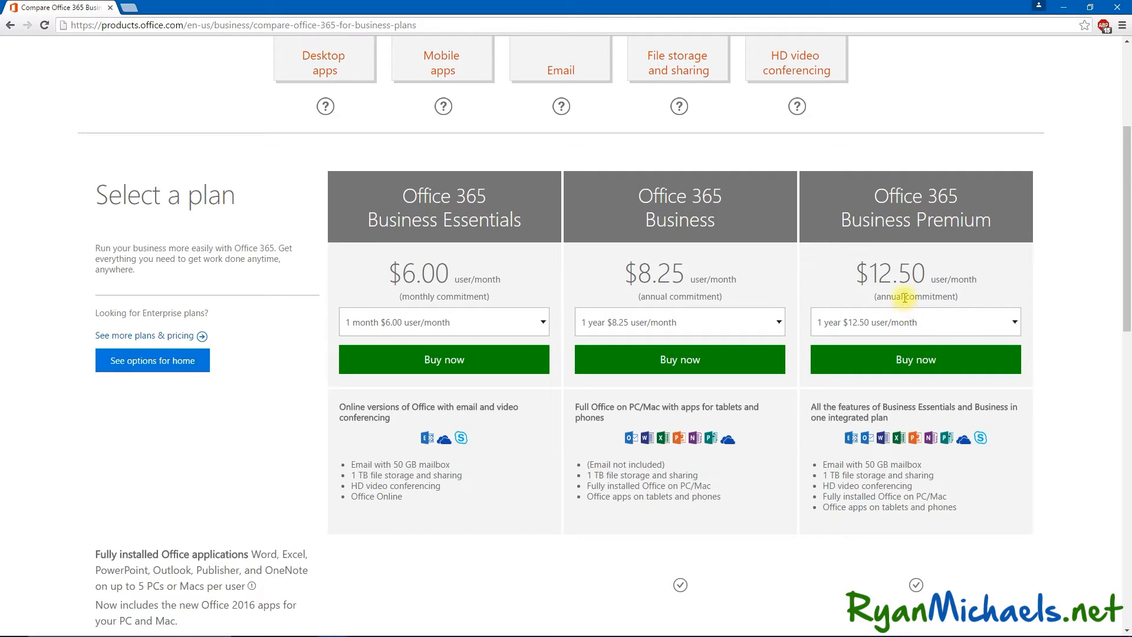
{"action": "left_click", "coordinate": [941, 322]}
{"action": "left_click", "coordinate": [943, 352]}
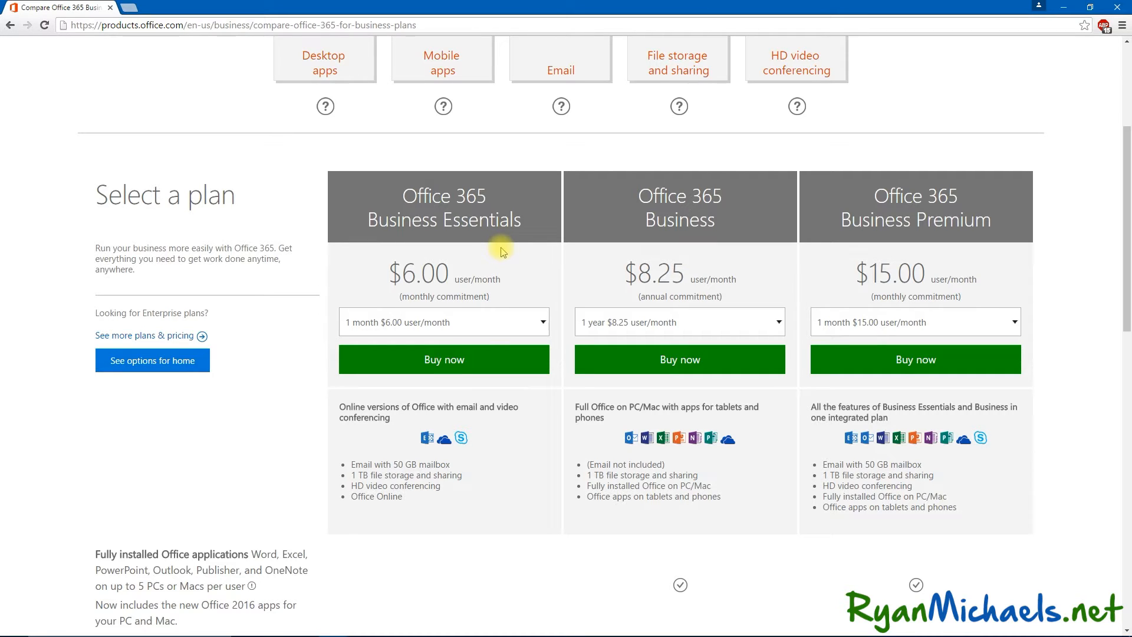
{"action": "left_click", "coordinate": [485, 367]}
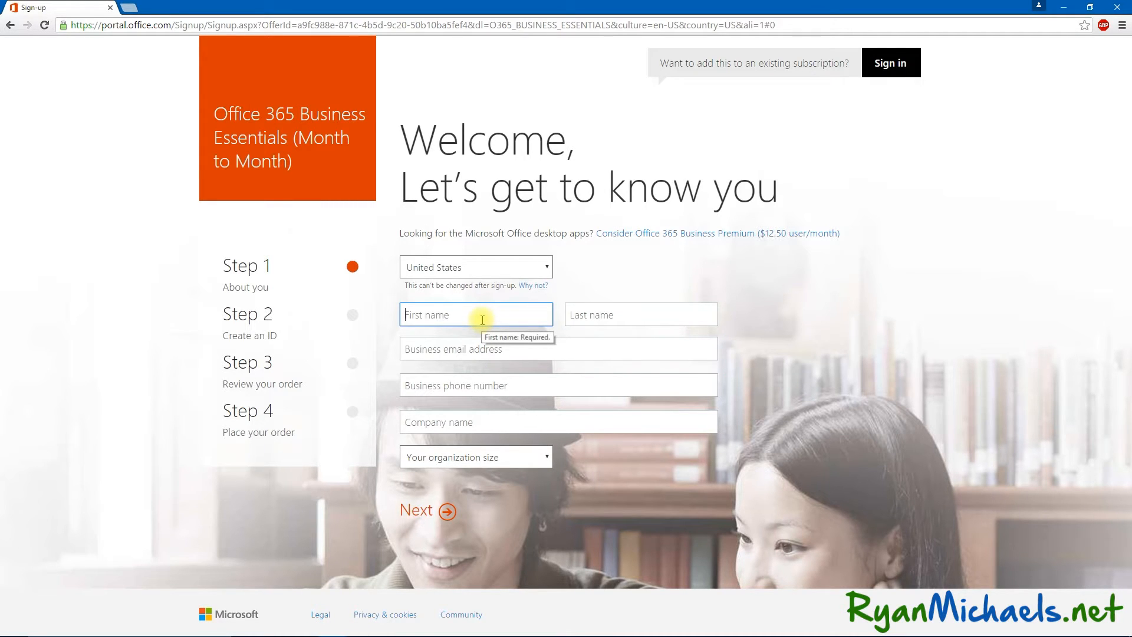
Enter the contact's first name, last name and business e-mail on the About you form.
{"action": "key", "text": "Tab"}
{"action": "key", "text": "Tab"}
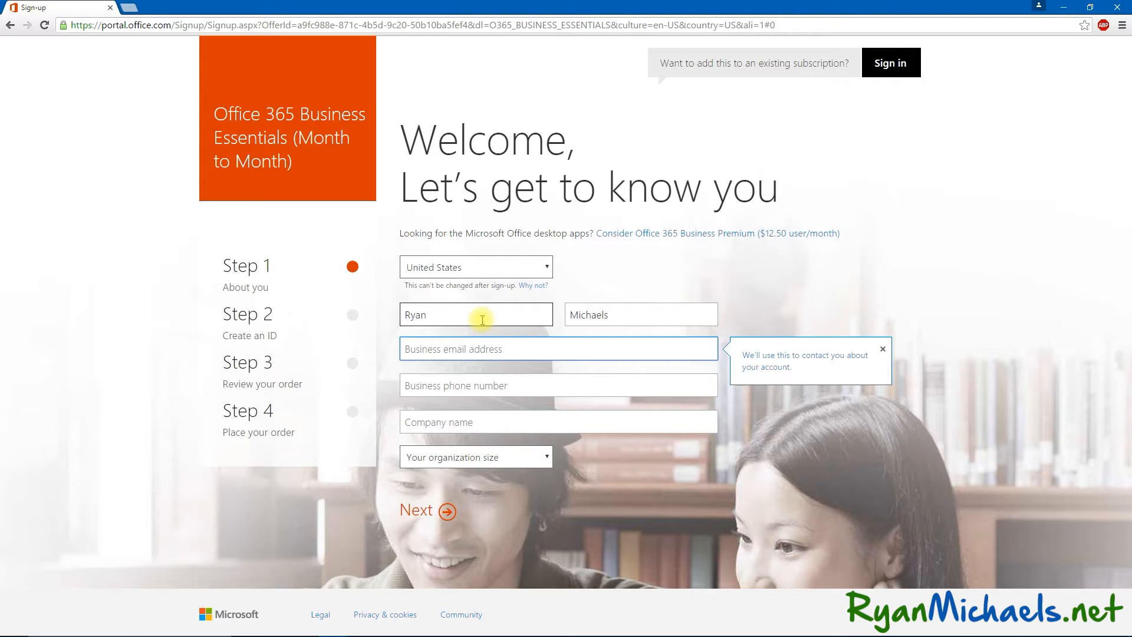
{"action": "key", "text": "Tab"}
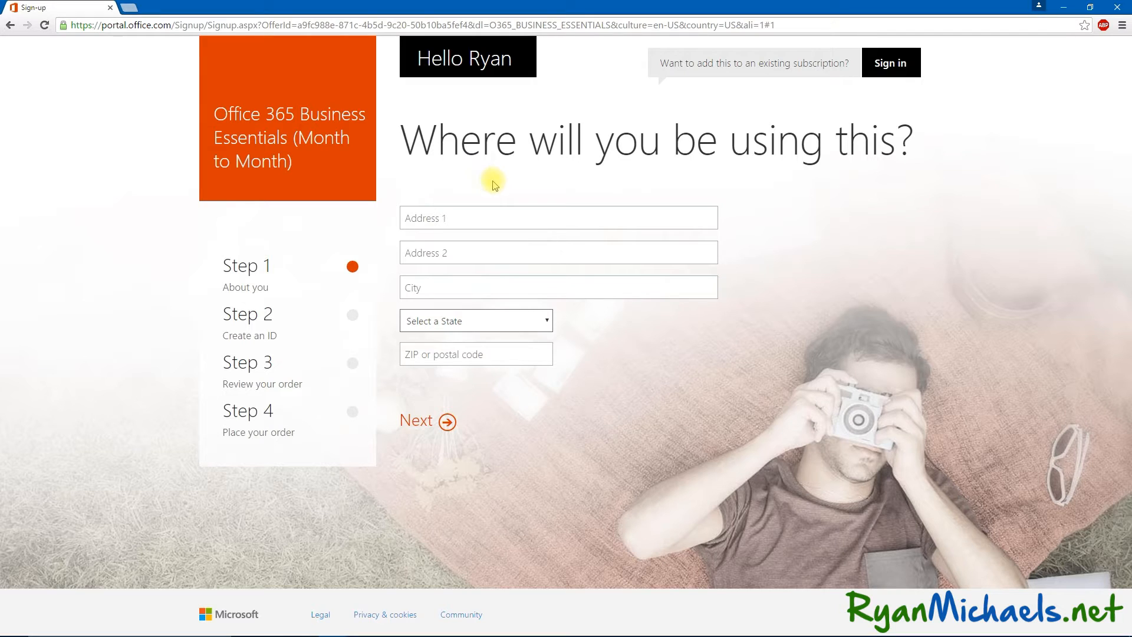
Enter the business address line, city, state and ZIP code, and submit the address.
{"action": "left_click", "coordinate": [503, 209]}
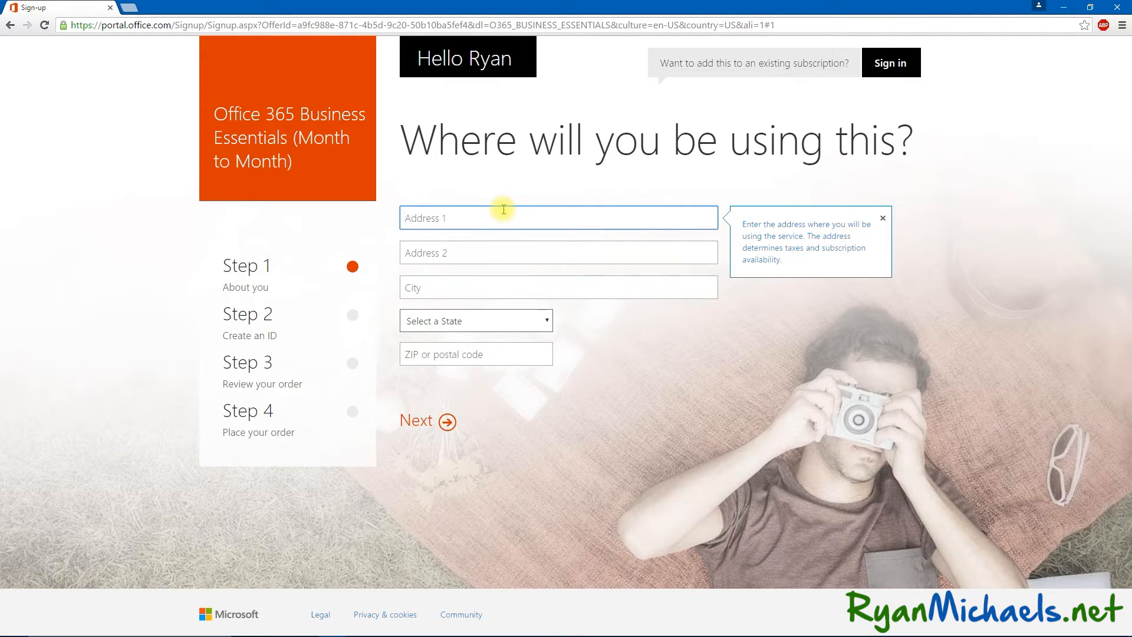
{"action": "key", "text": "Tab"}
{"action": "key", "text": "Tab"}
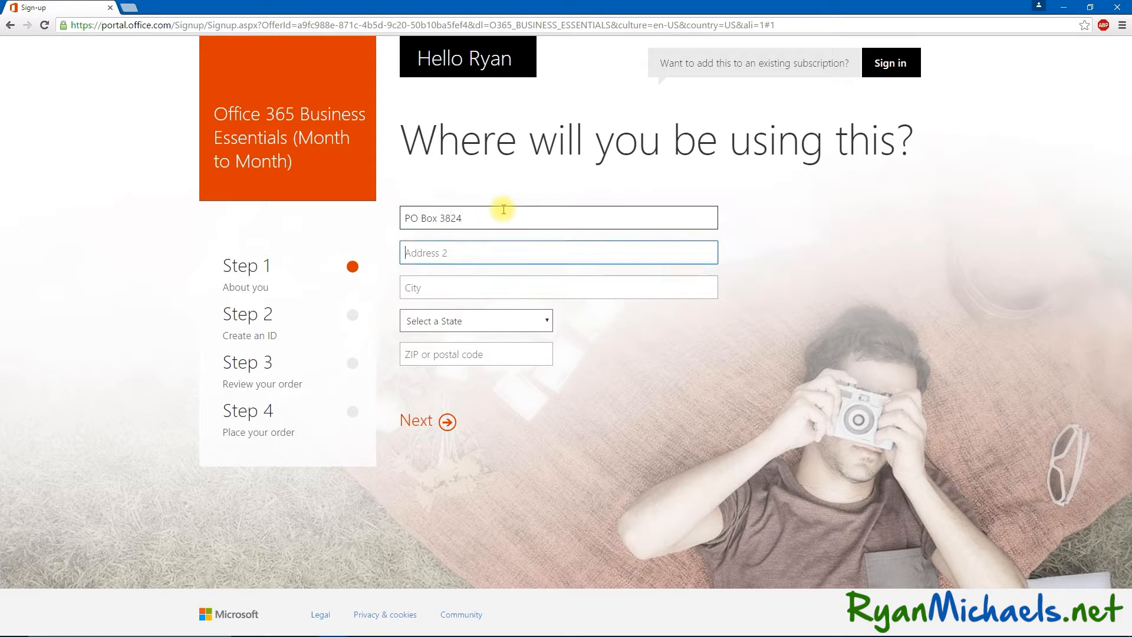
{"action": "type", "text": "Syracuse"}
{"action": "key", "text": "Tab"}
{"action": "type", "text": "New Y"}
{"action": "key", "text": "Tab"}
{"action": "type", "text": "13220"}
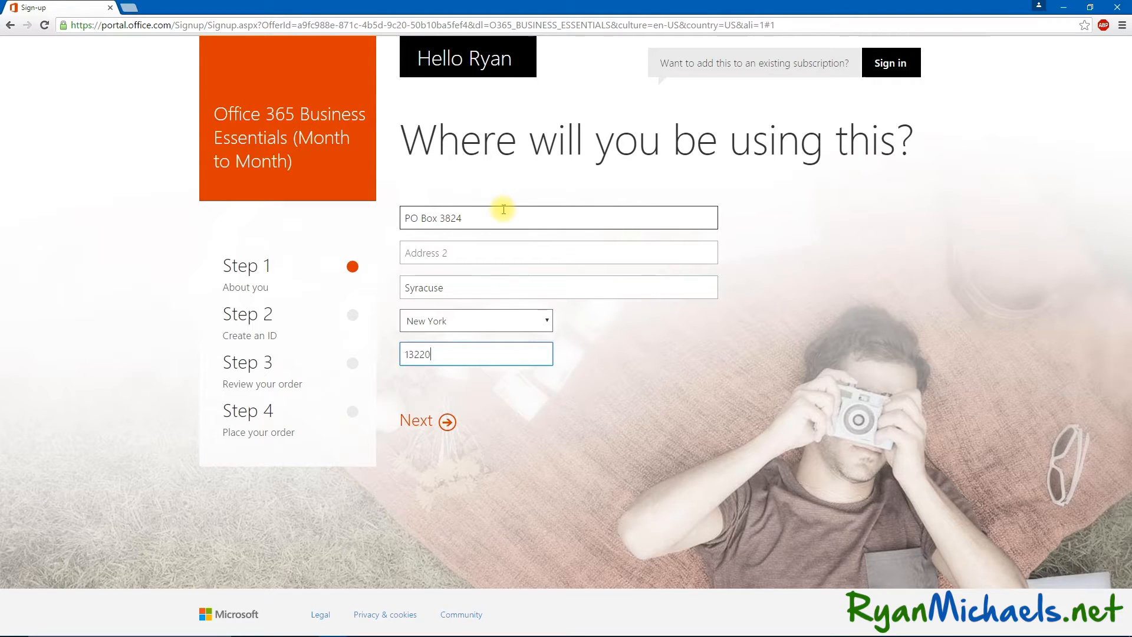
{"action": "left_click", "coordinate": [418, 422]}
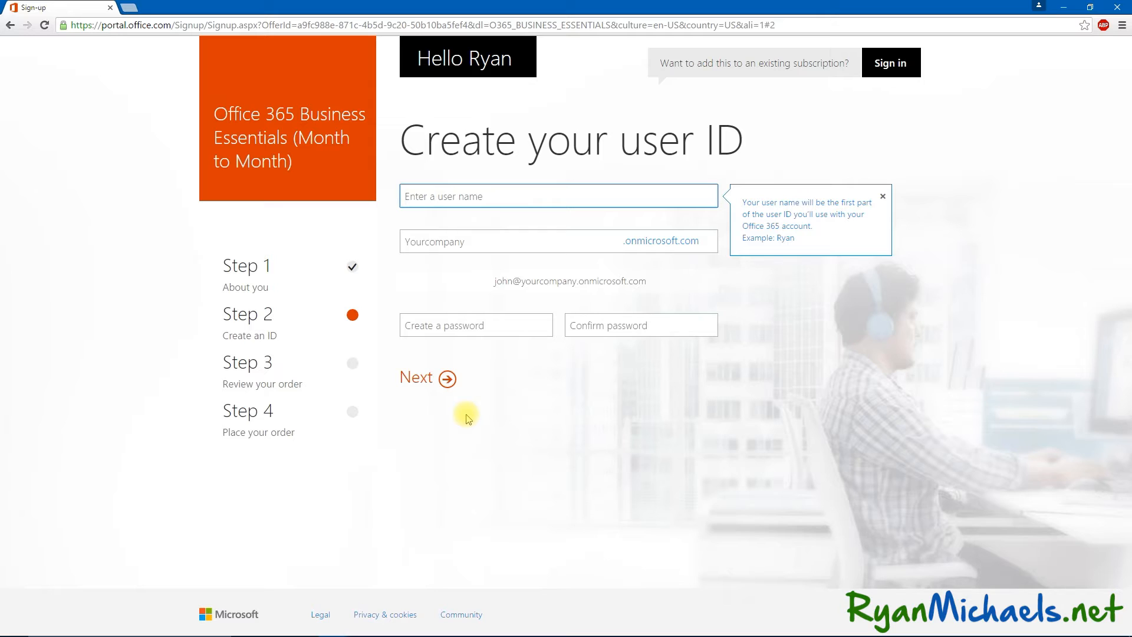
Enter the user name and try the organization name 'rmdemo', which is already taken.
{"action": "type", "text": "ryan"}
{"action": "key", "text": "Tab"}
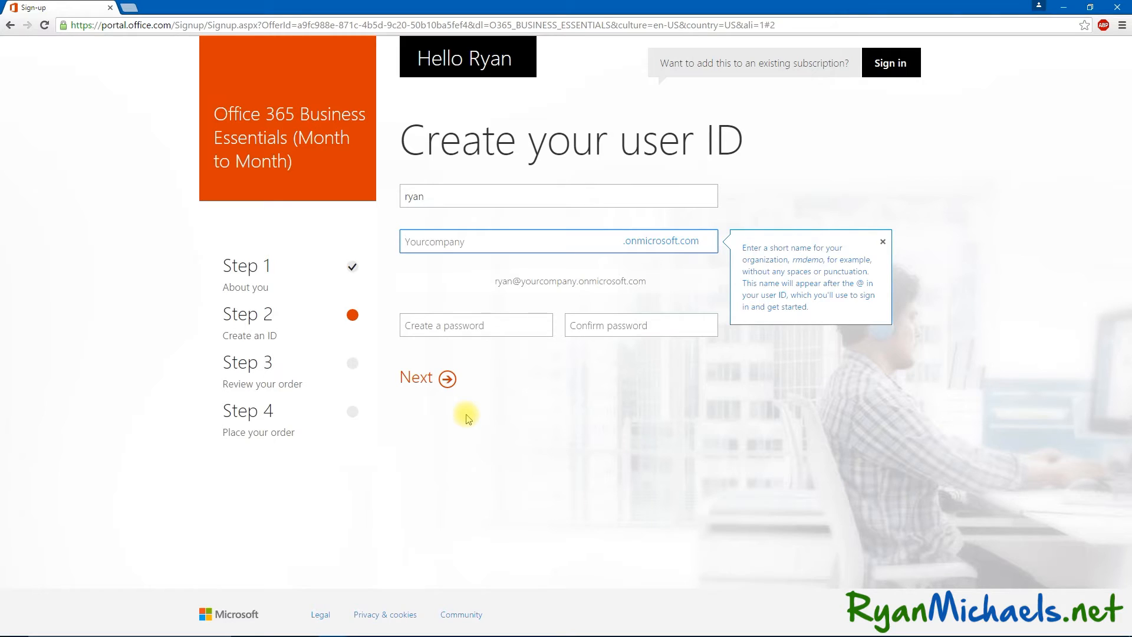
{"action": "type", "text": "rmdemo"}
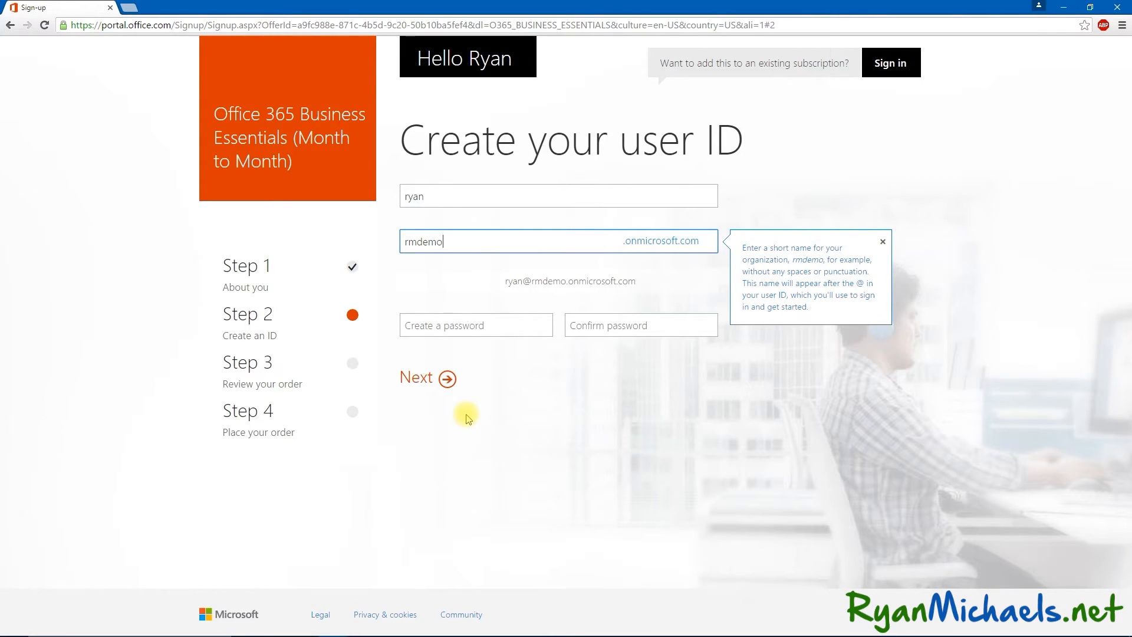
{"action": "key", "text": "Tab"}
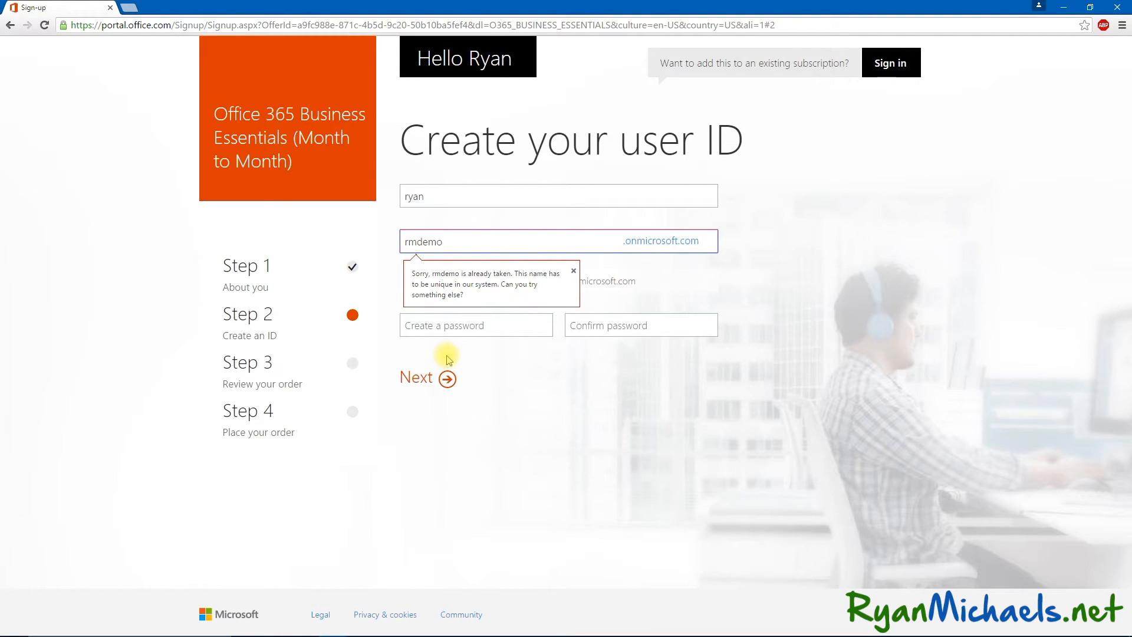
Change the organization name to 'rmdemodotnet', enter and confirm the account password, and continue.
{"action": "type", "text": "dotnet"}
{"action": "left_click", "coordinate": [516, 326]}
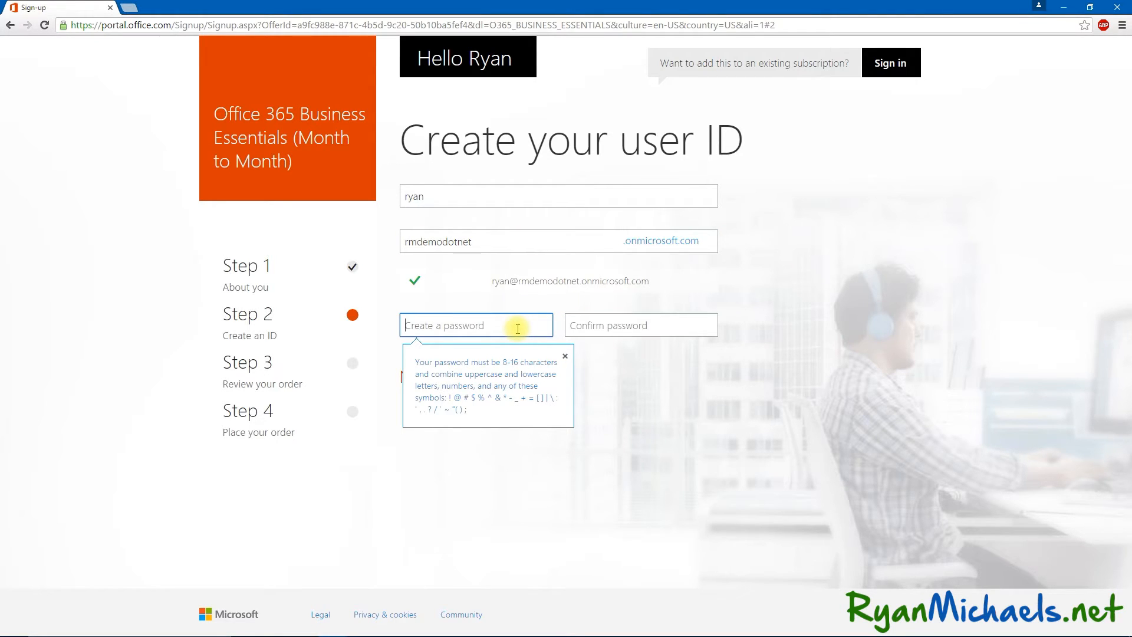
{"action": "type", "text": "•••••••••"}
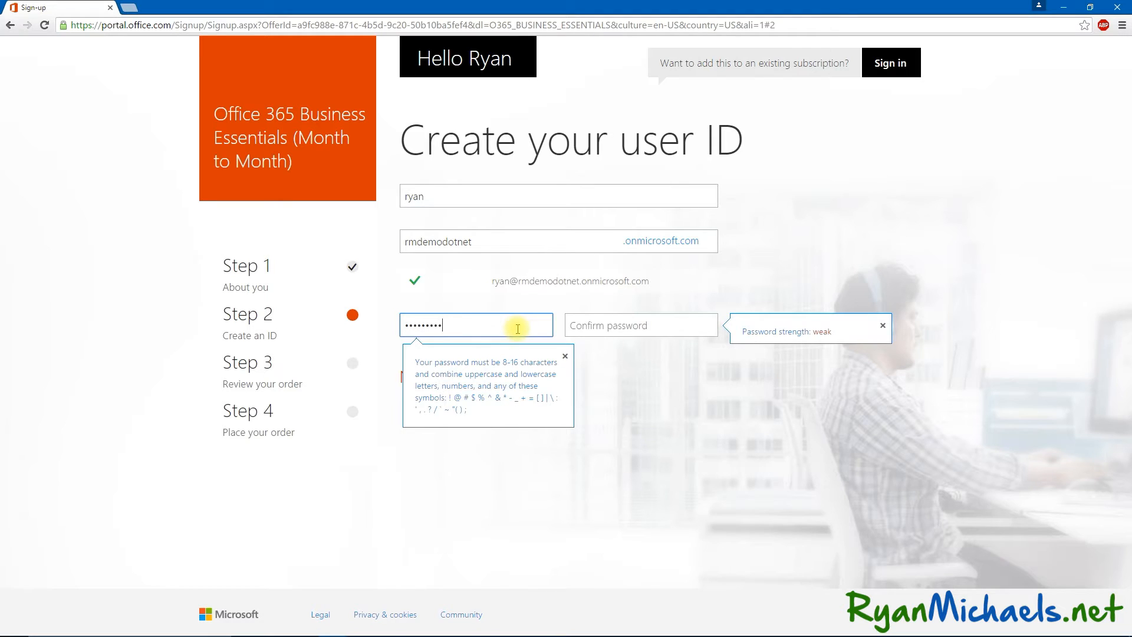
{"action": "type", "text": "••••"}
{"action": "key", "text": "Tab"}
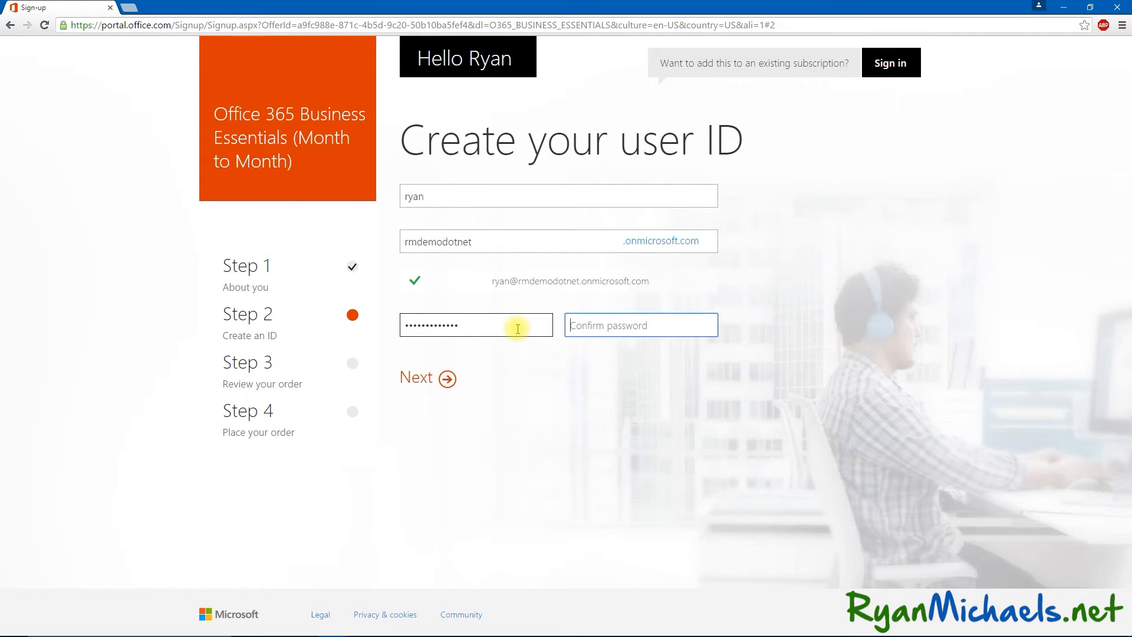
{"action": "type", "text": "••••••••••••"}
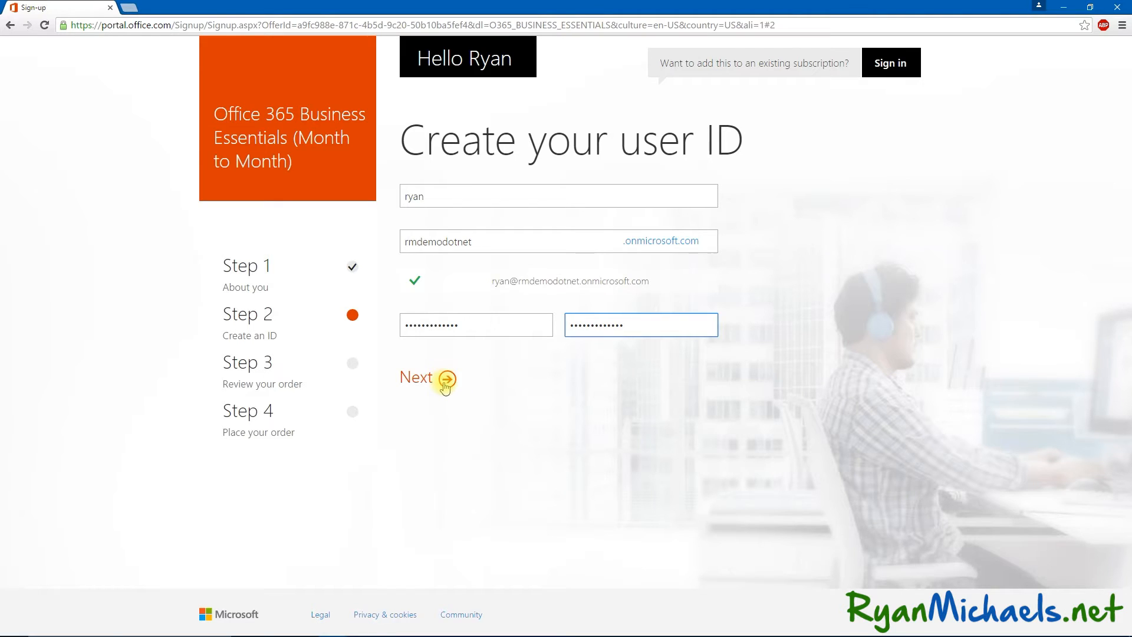
{"action": "left_click", "coordinate": [446, 381]}
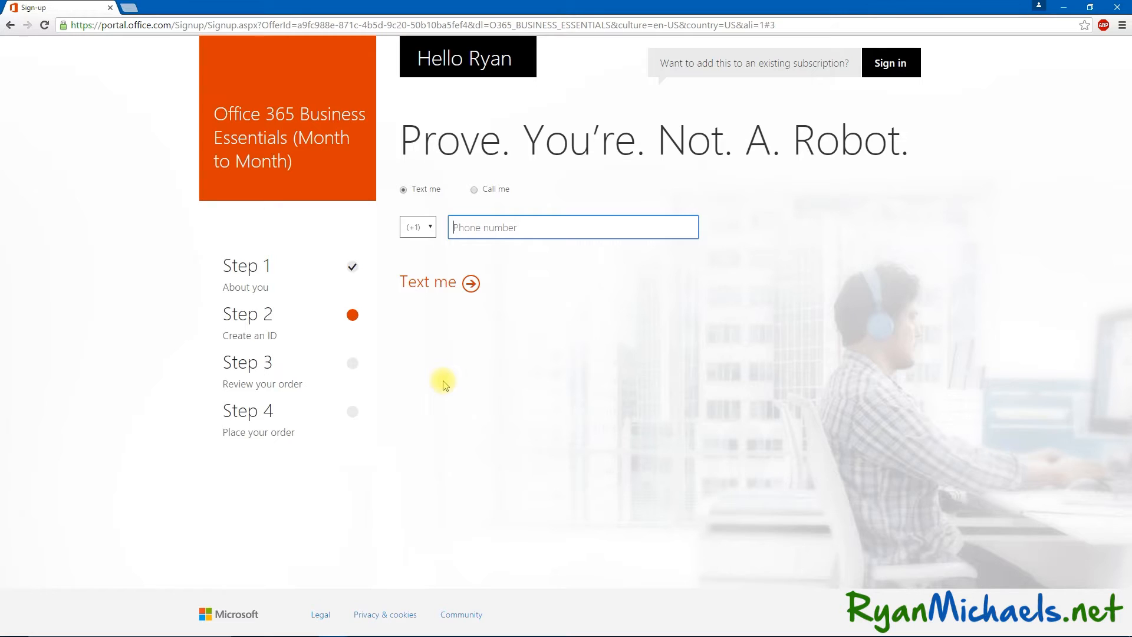
Request a text verification code and submit the received code to reach the $6.48 order review.
{"action": "left_click", "coordinate": [437, 283]}
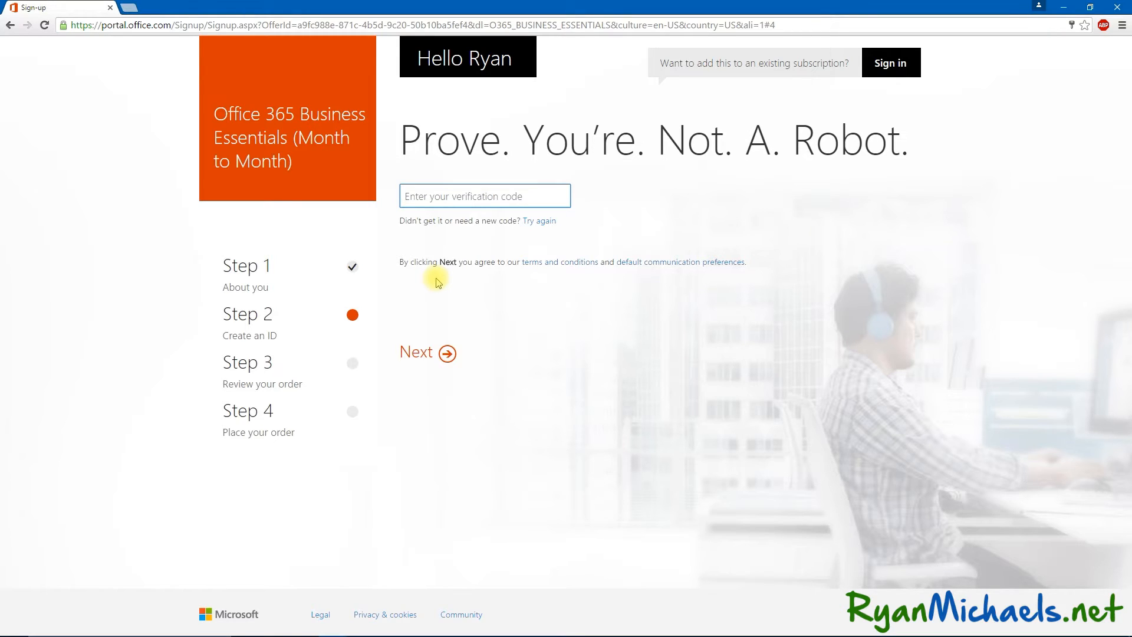
{"action": "left_click", "coordinate": [447, 353]}
{"action": "left_click", "coordinate": [447, 352]}
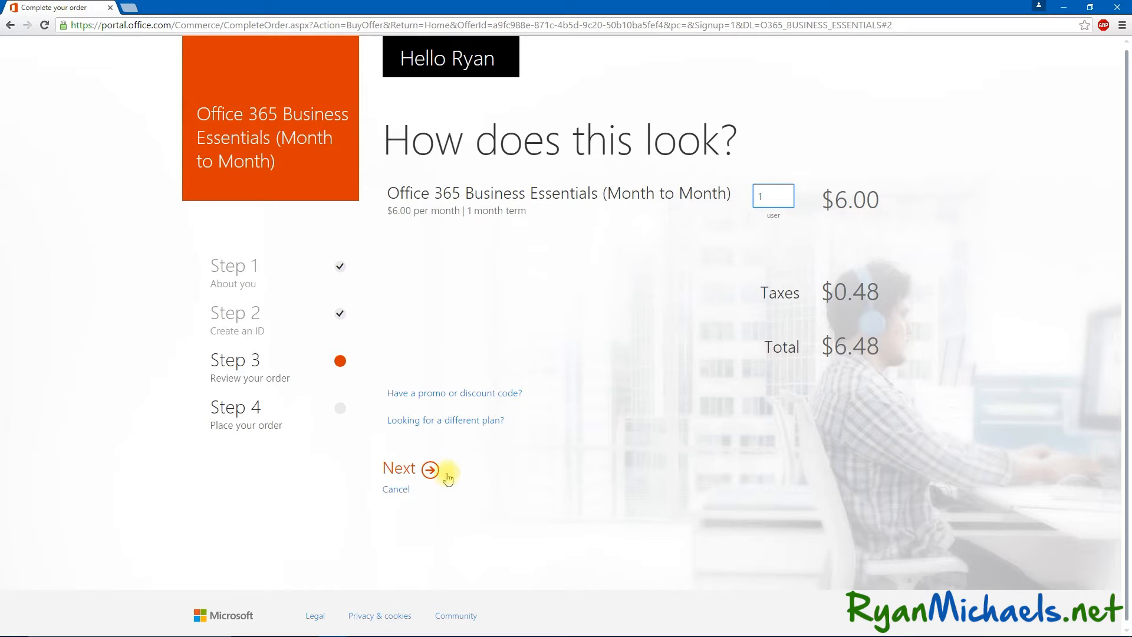
Accept the $6.48 Business Essentials order review to place the order.
{"action": "left_click", "coordinate": [388, 472]}
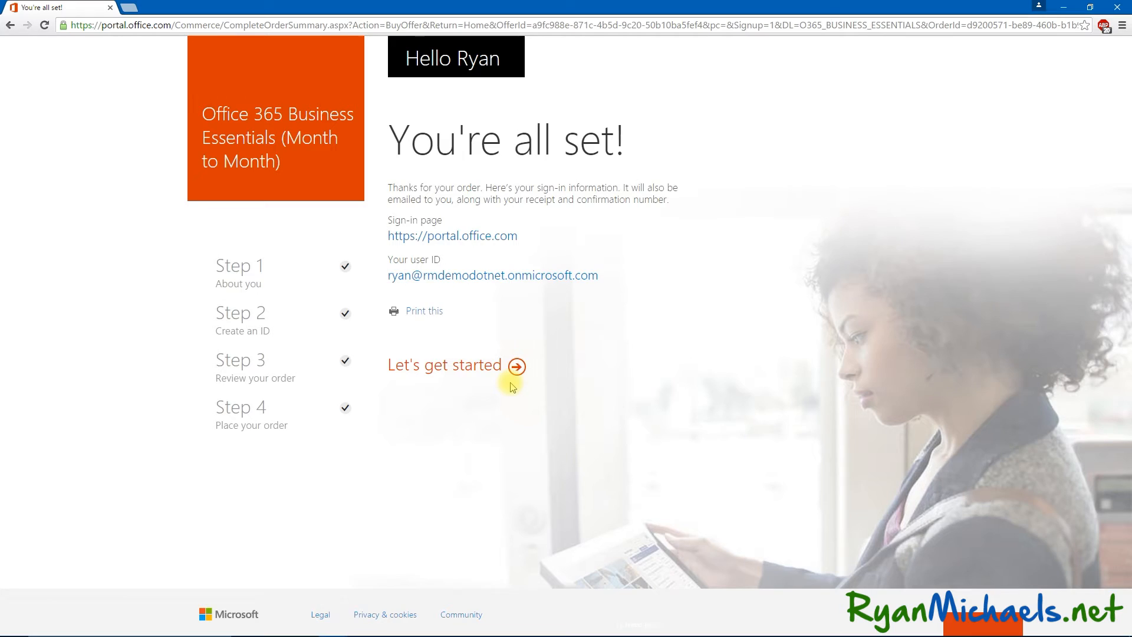
Go from the order confirmation to the Office 365 home portal and into the Admin center.
{"action": "left_click", "coordinate": [466, 365]}
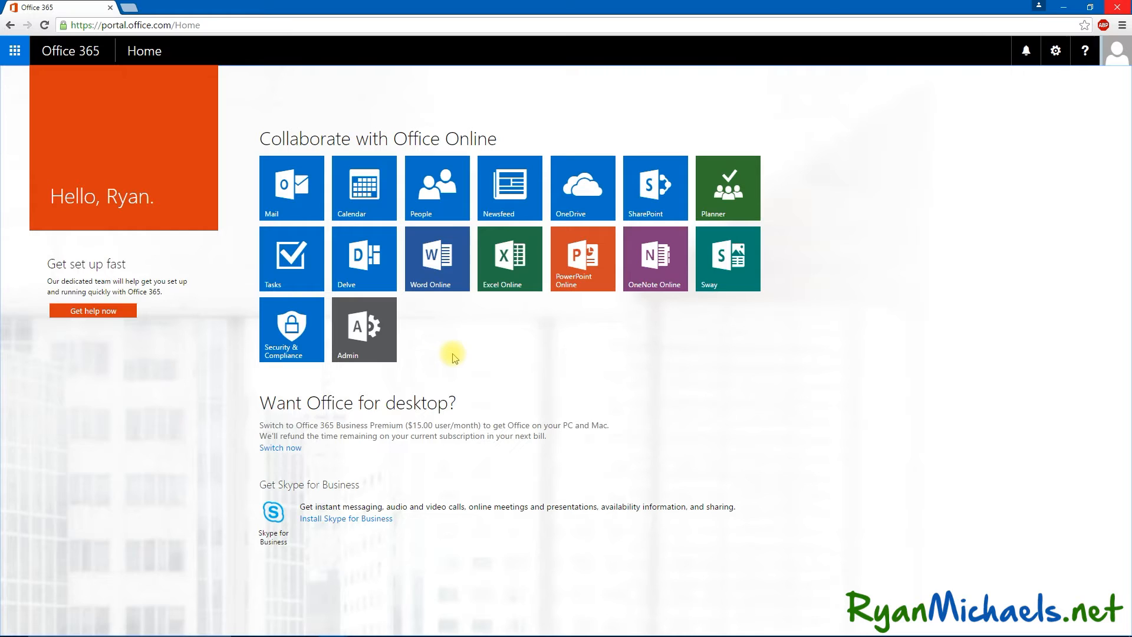
{"action": "left_click", "coordinate": [382, 332]}
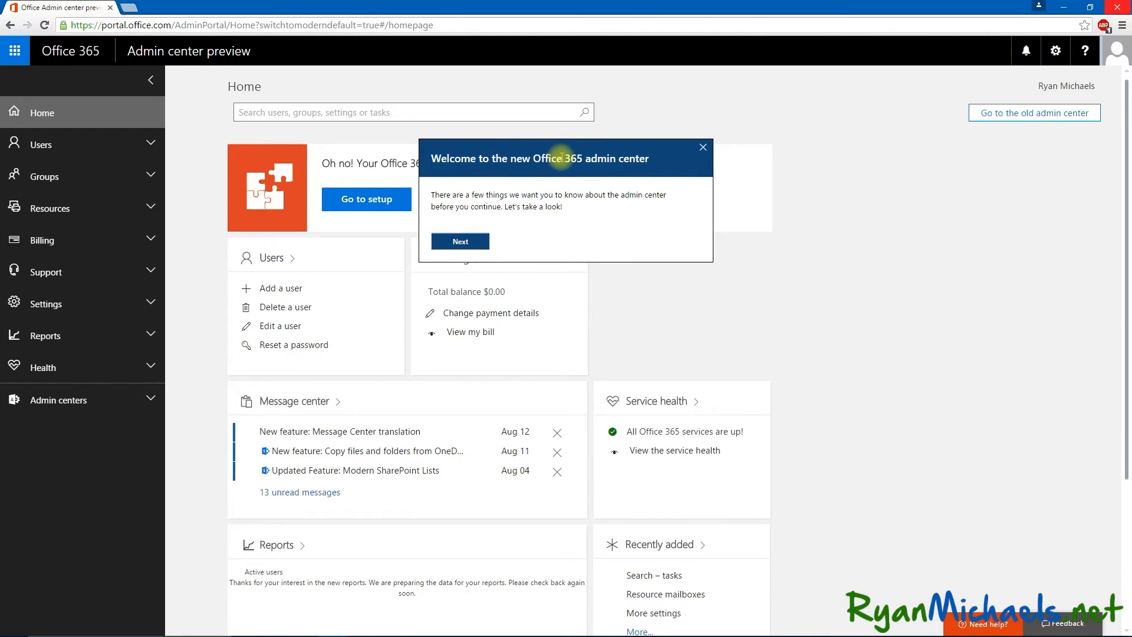
Dismiss the welcome message, start setup, and submit the owned domain rmdemo.net for verification.
{"action": "left_click", "coordinate": [702, 148]}
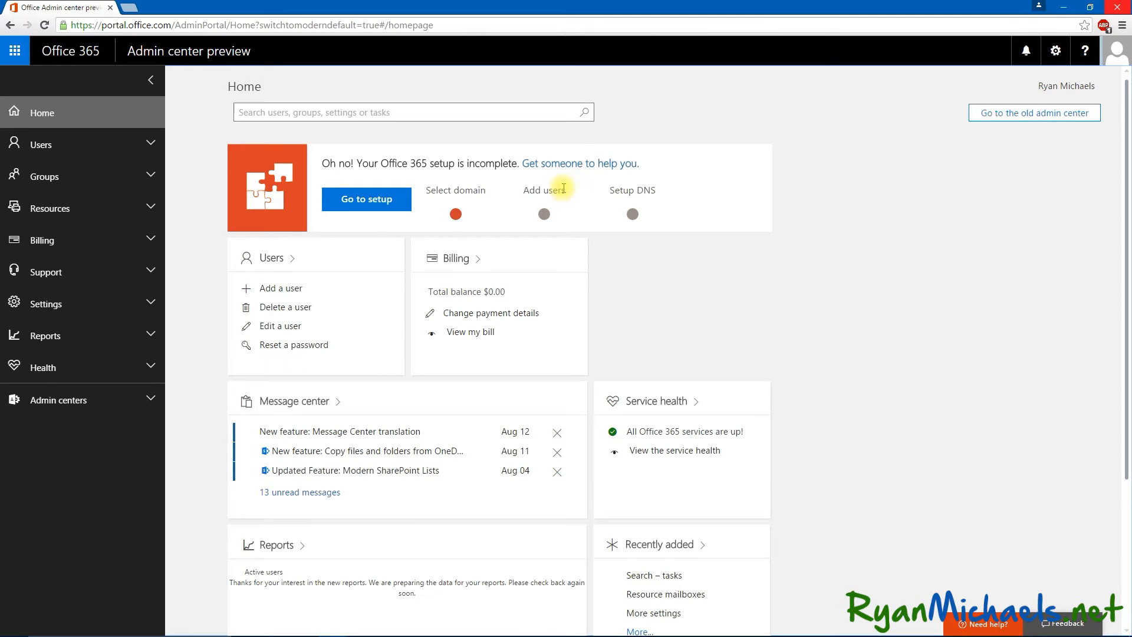
{"action": "left_click", "coordinate": [391, 214]}
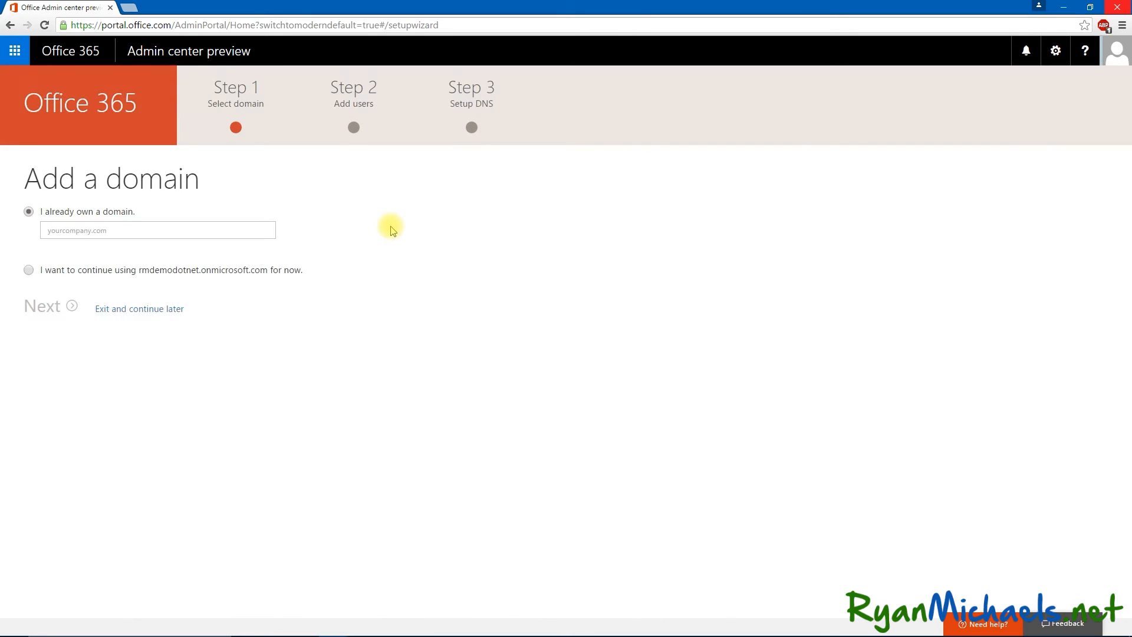
{"action": "left_click", "coordinate": [186, 227]}
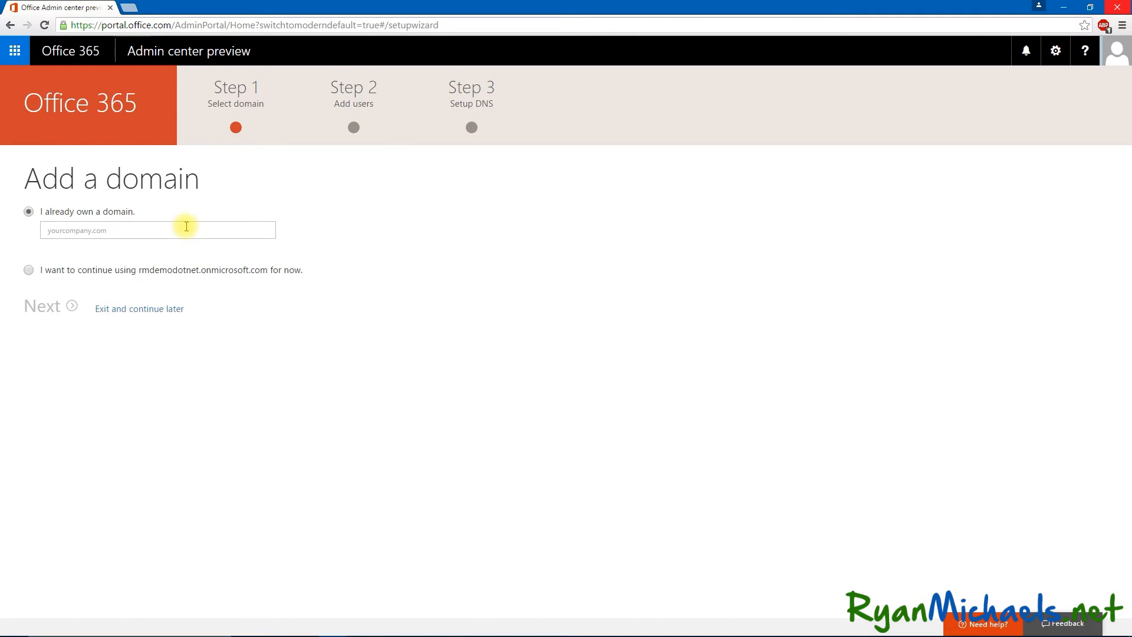
{"action": "type", "text": "rmdemo"}
{"action": "key", "text": "BackSpace"}
{"action": "key", "text": "BackSpace"}
{"action": "type", "text": "mo.net"}
{"action": "left_click", "coordinate": [33, 313]}
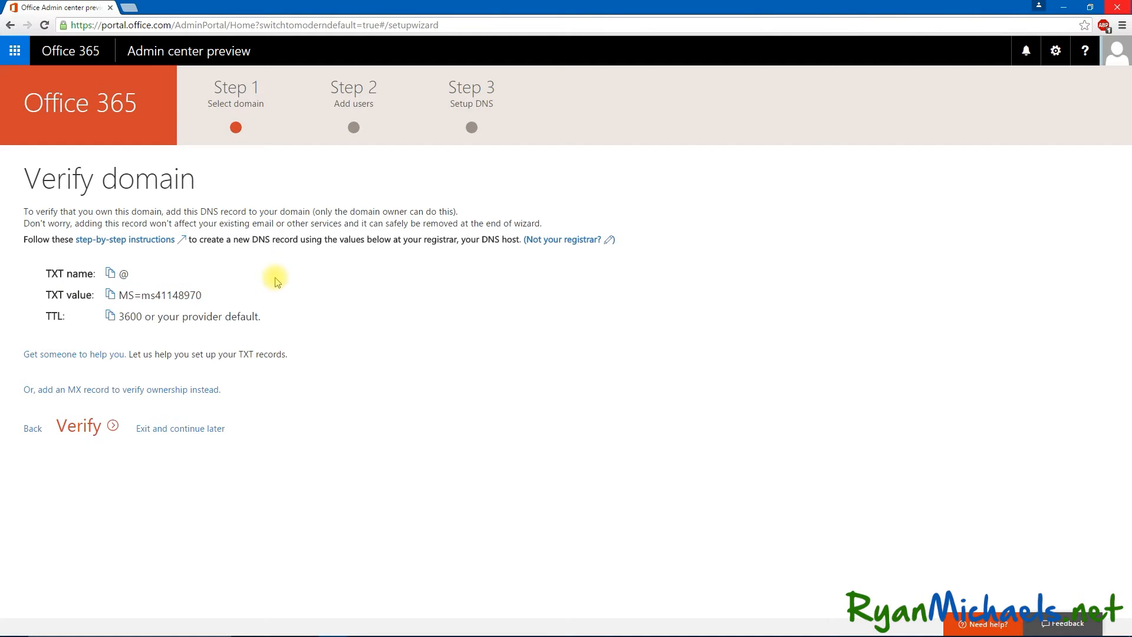
Snap Office 365 to the left half and open cPanel's Advanced Zone Editor for rmdemo.net beside it.
{"action": "key", "text": "super+Left"}
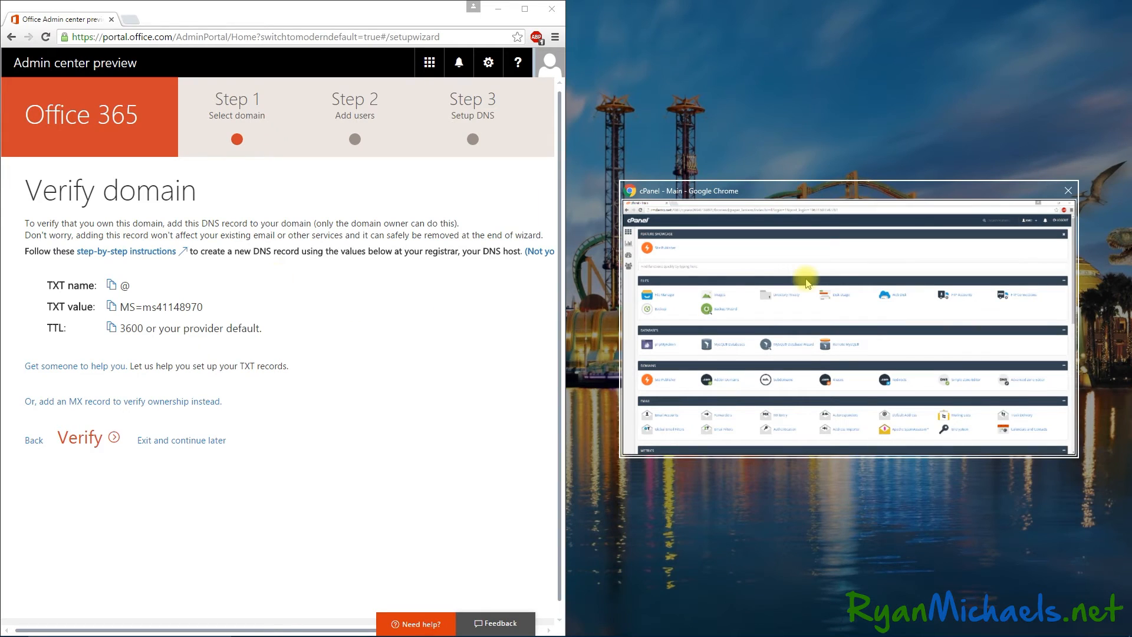
{"action": "left_click", "coordinate": [806, 284]}
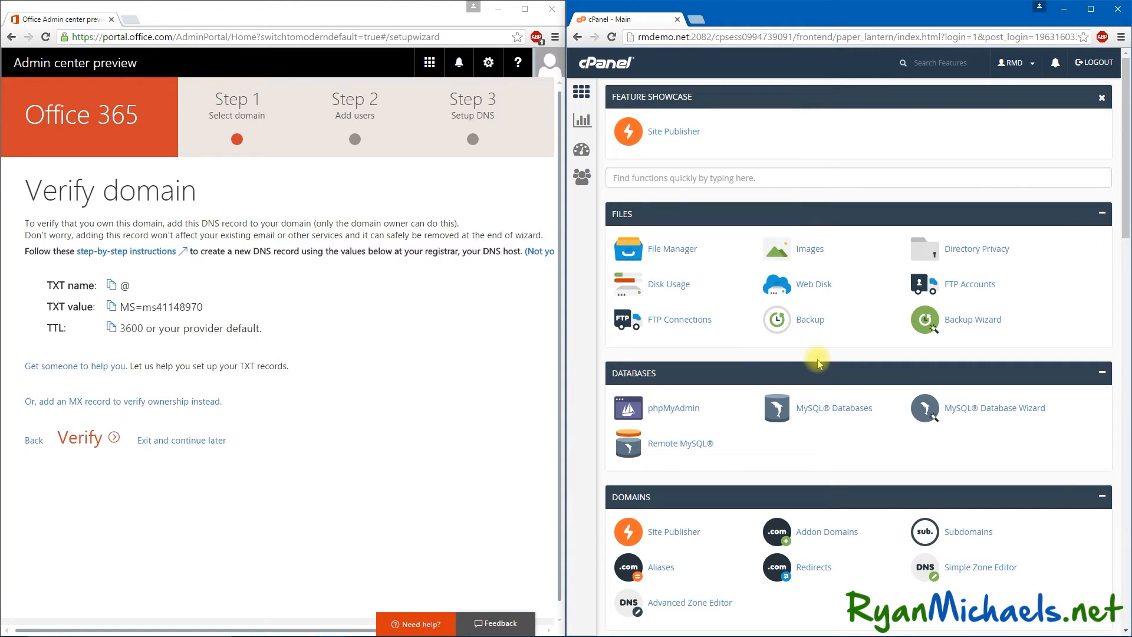
{"action": "scroll", "coordinate": [818, 364], "scroll_direction": "down", "scroll_amount": 1}
{"action": "scroll", "coordinate": [818, 363], "scroll_direction": "down", "scroll_amount": 1}
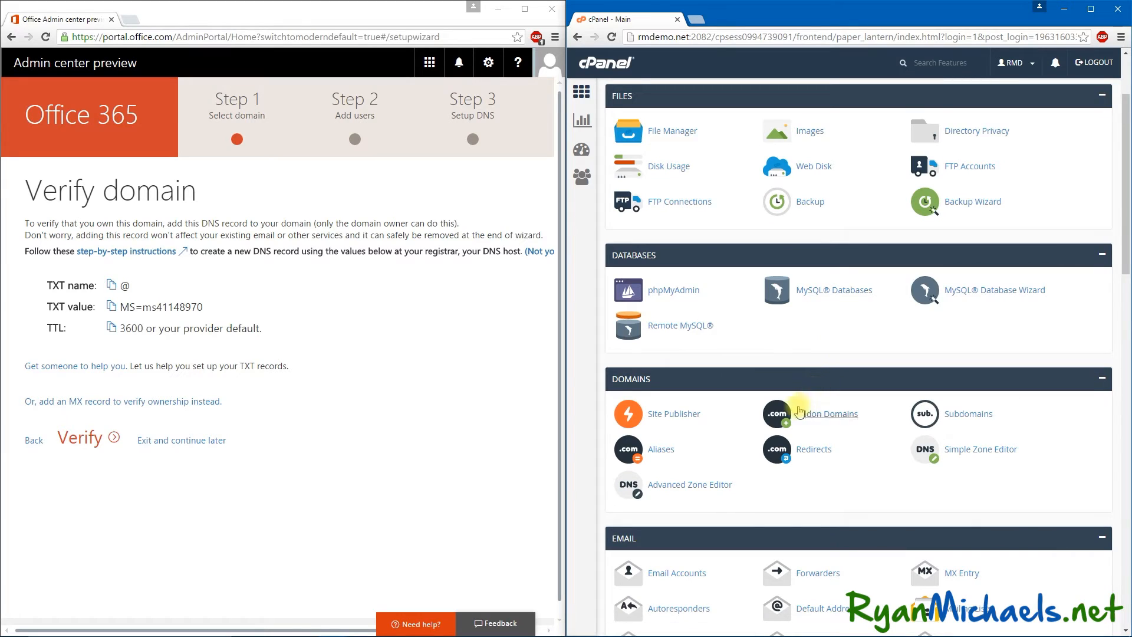
{"action": "left_click", "coordinate": [717, 492]}
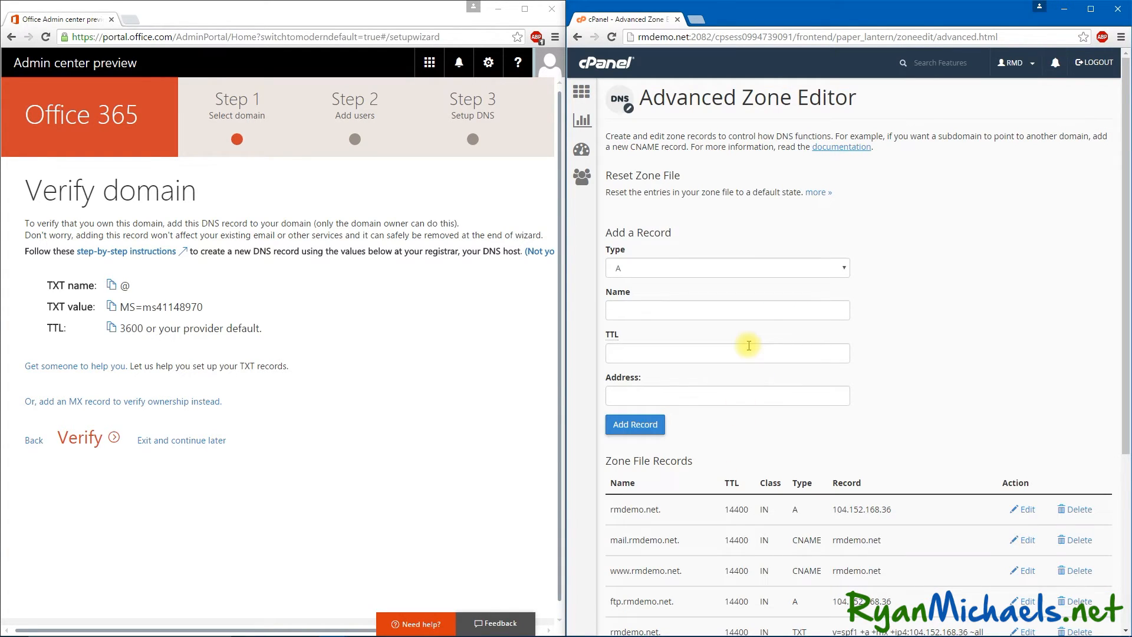
Start a TXT record named rmdemo.net. with TTL 3600.
{"action": "left_click", "coordinate": [682, 269]}
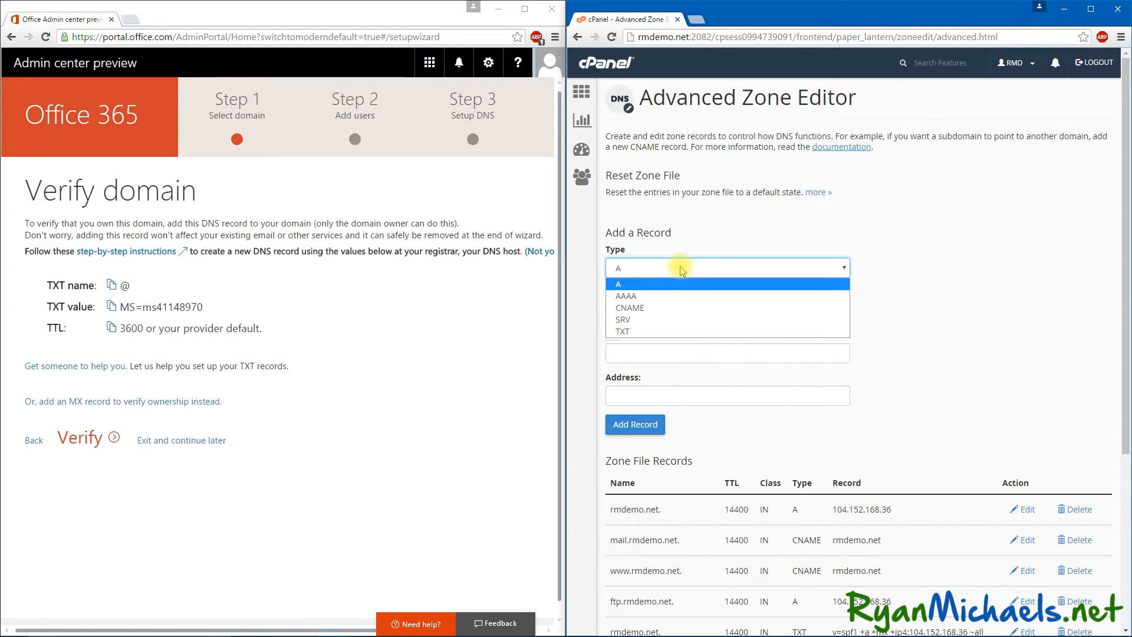
{"action": "left_click", "coordinate": [671, 331]}
{"action": "left_click", "coordinate": [668, 310]}
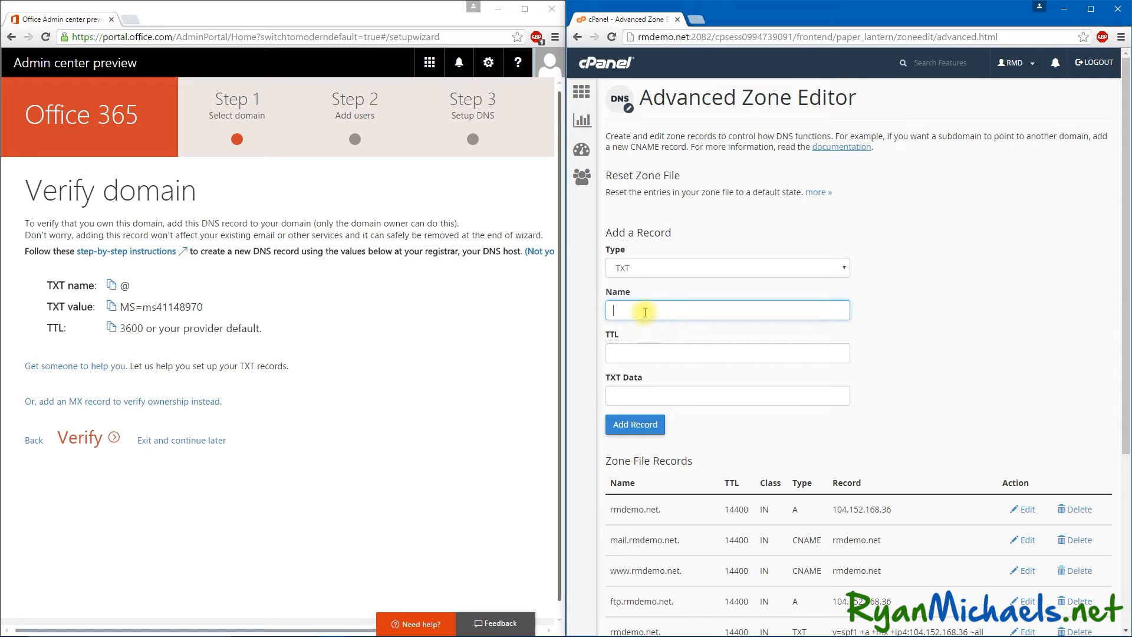
{"action": "type", "text": "rmdemo.net."}
{"action": "key", "text": "Tab"}
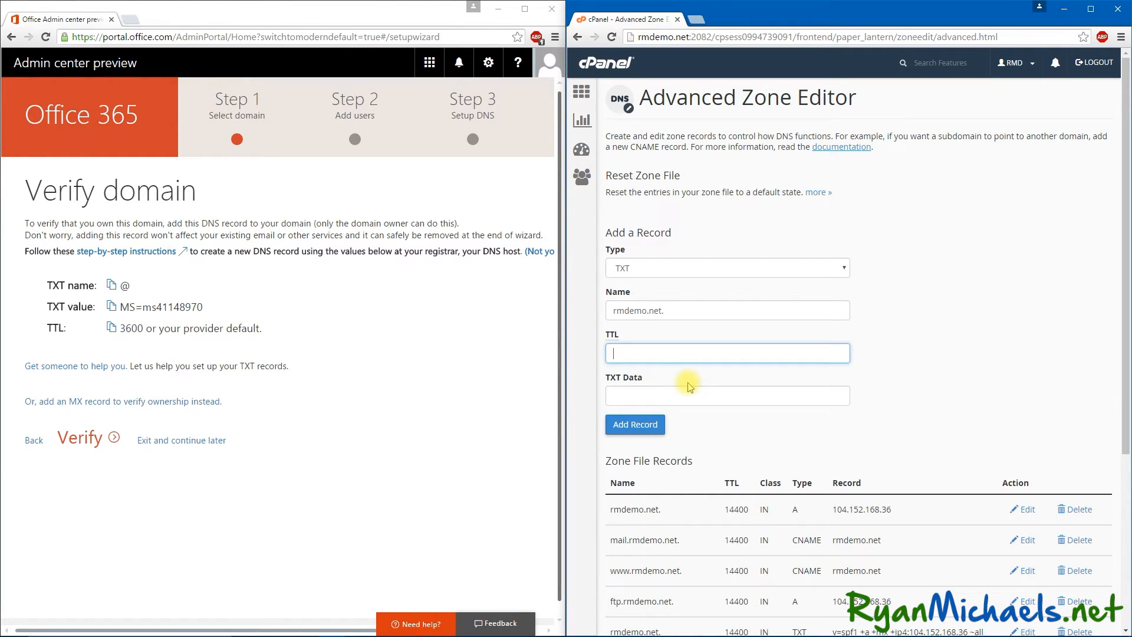
{"action": "scroll", "coordinate": [688, 386], "scroll_direction": "down", "scroll_amount": 1}
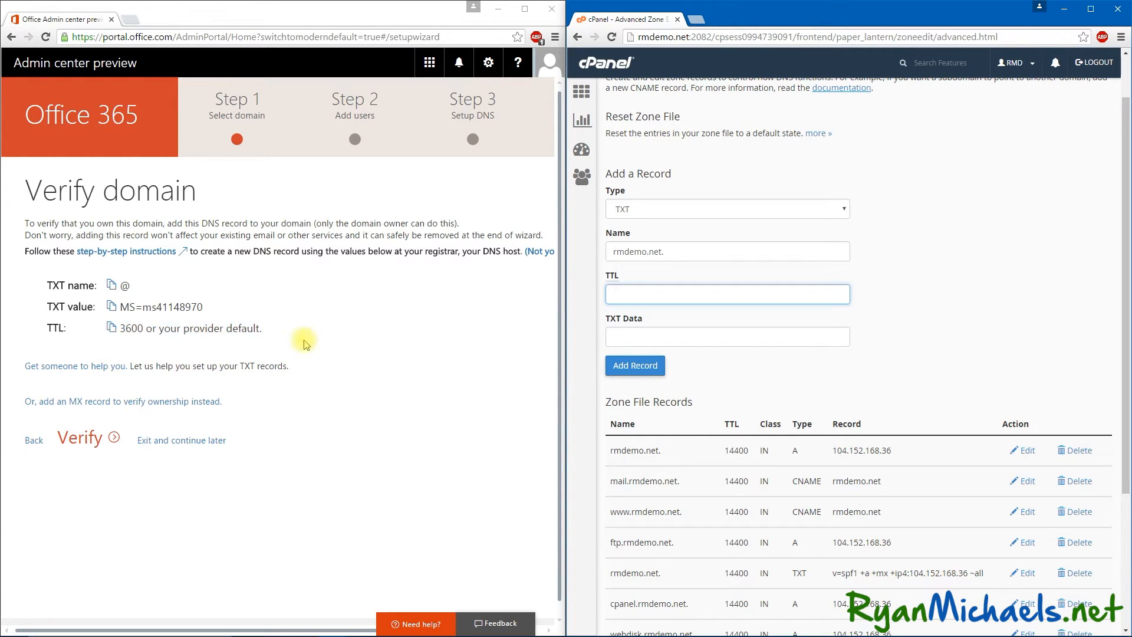
{"action": "left_click", "coordinate": [643, 296]}
{"action": "type", "text": "3600"}
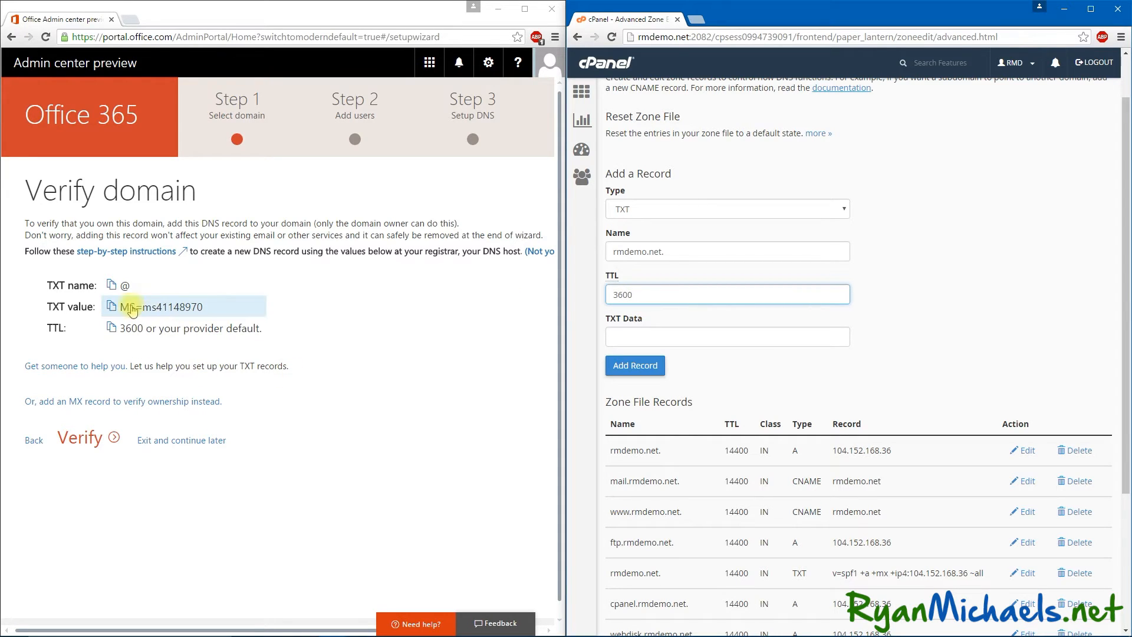
Paste the Microsoft verification value as TXT data, add the record, and verify in Office 365.
{"action": "left_click", "coordinate": [112, 306]}
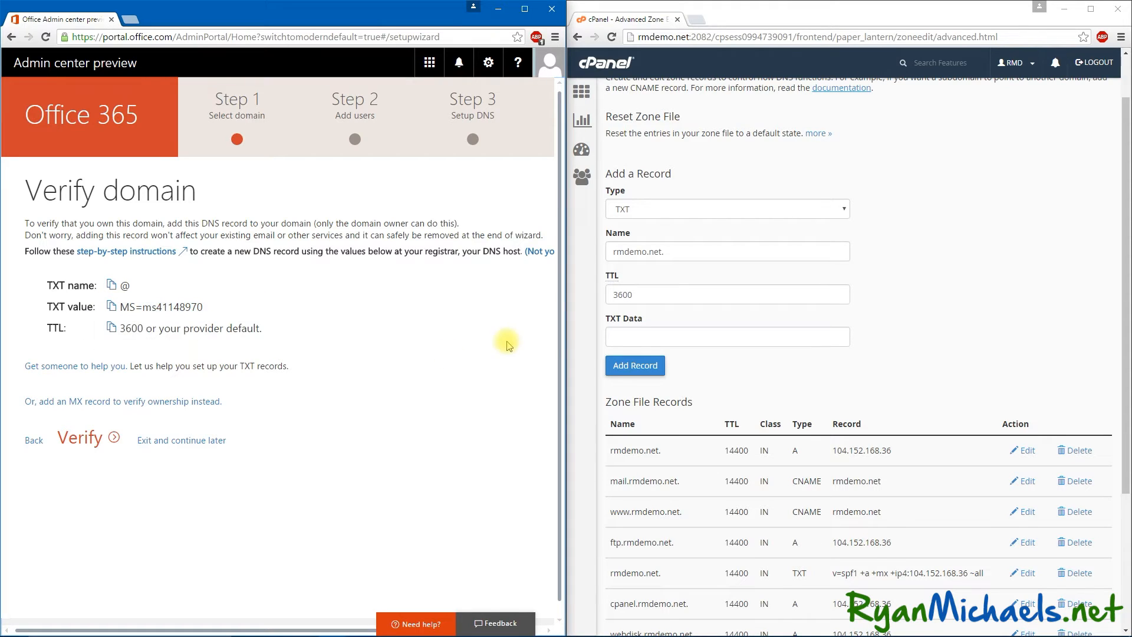
{"action": "left_click", "coordinate": [608, 330]}
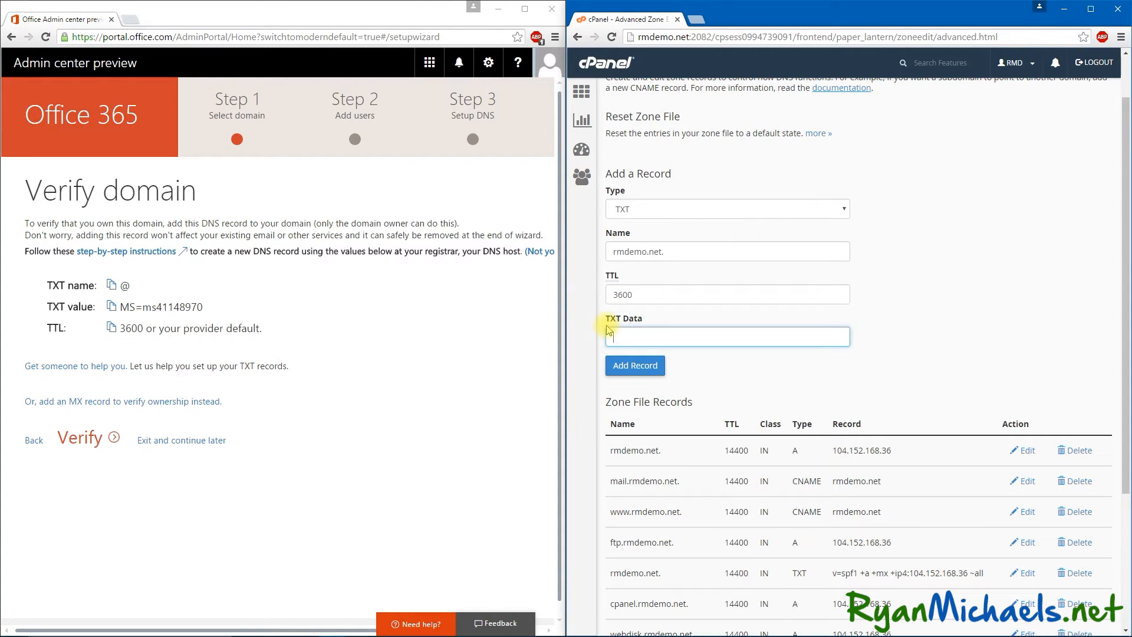
{"action": "key", "text": "ctrl+v"}
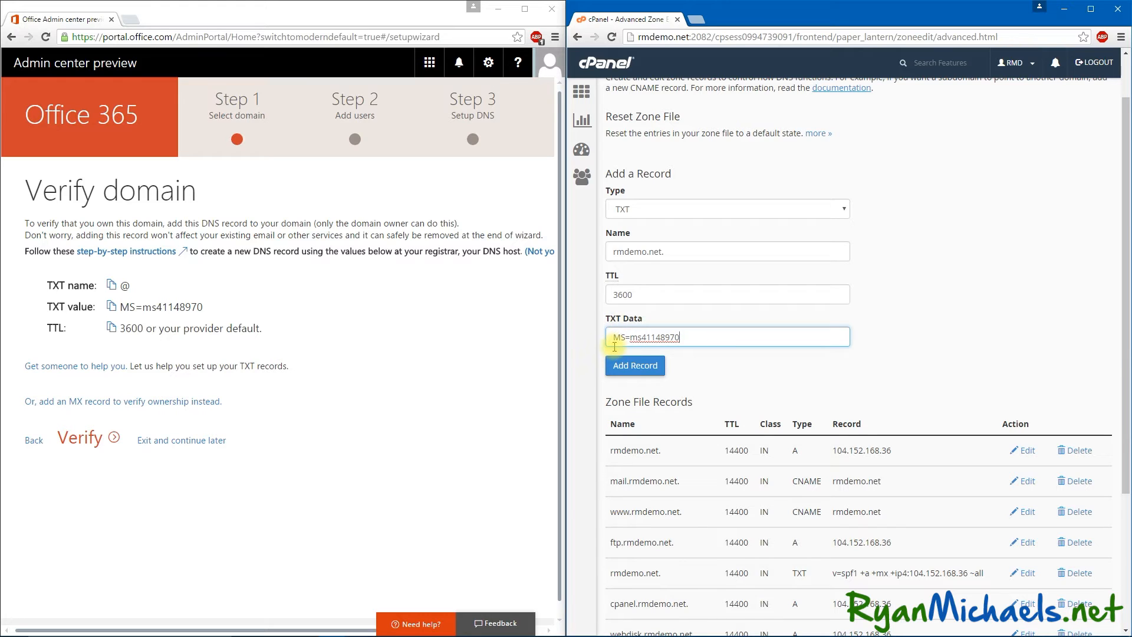
{"action": "left_click", "coordinate": [620, 366]}
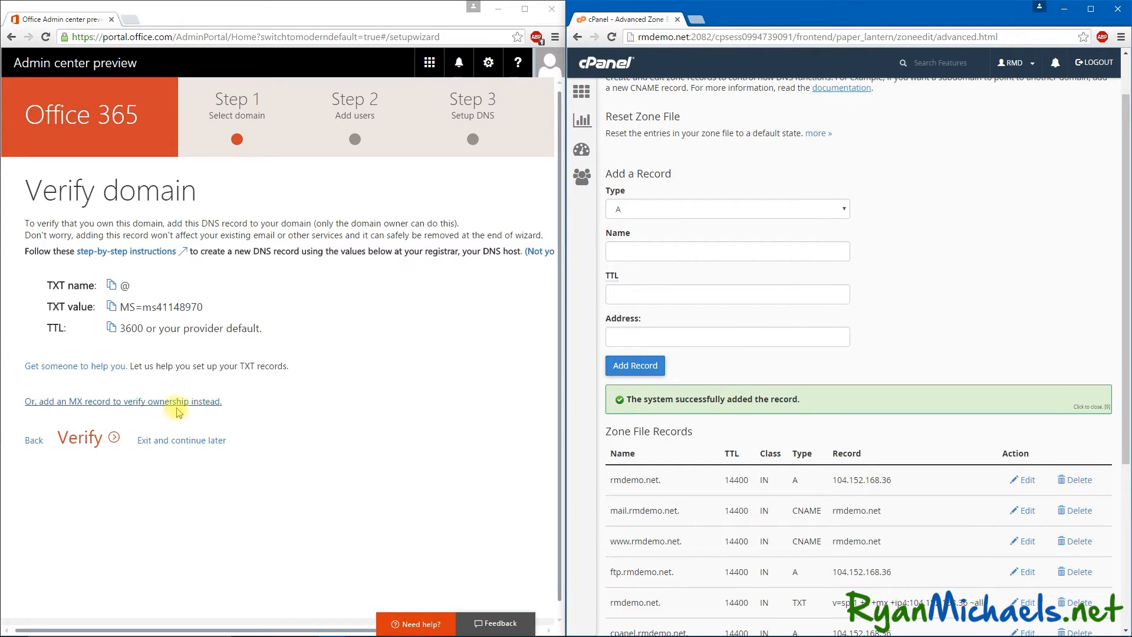
{"action": "left_click", "coordinate": [105, 450]}
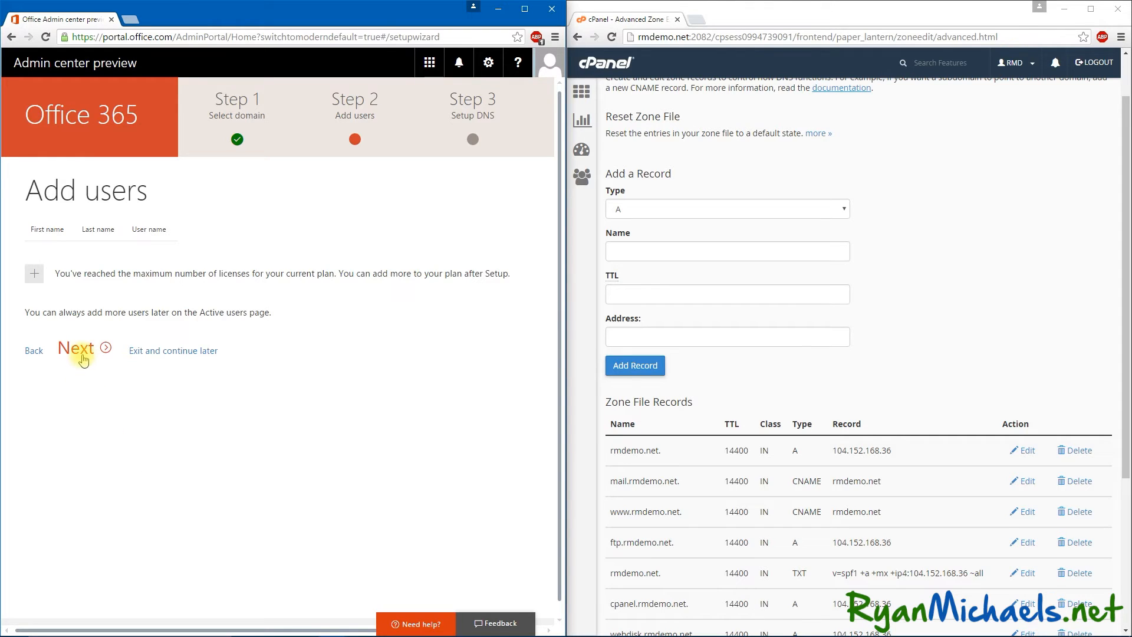
Continue past the Add users page to the Migrate email messages step.
{"action": "left_click", "coordinate": [84, 358]}
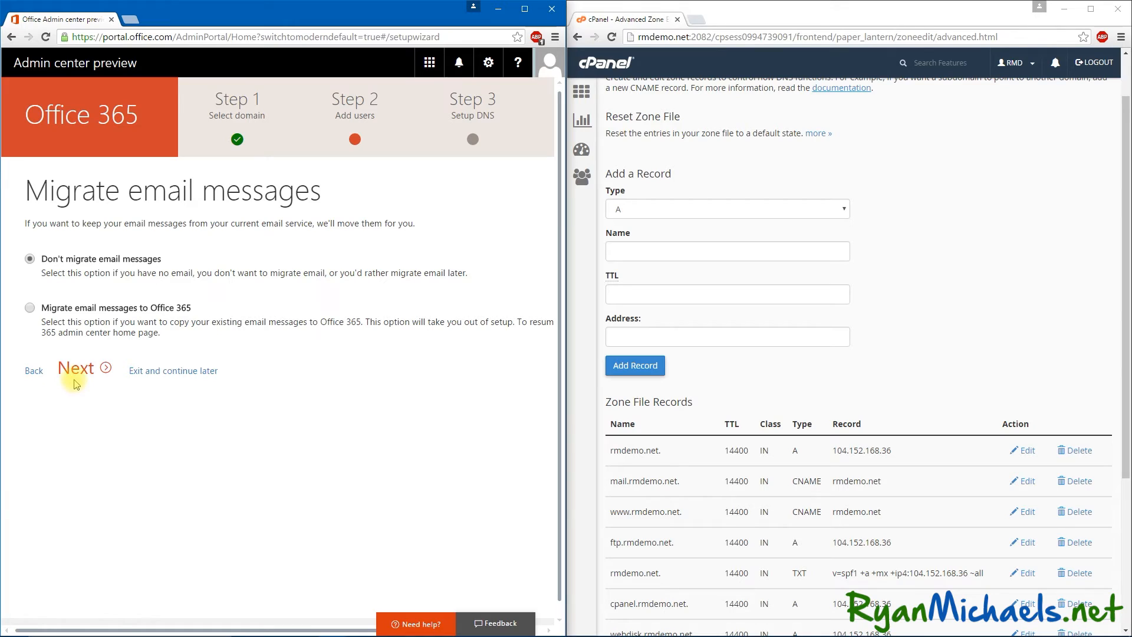
Skip email migration, choose I'll manage my own DNS records, and show the required MX, CNAME, TXT, SRV records.
{"action": "left_click", "coordinate": [96, 373]}
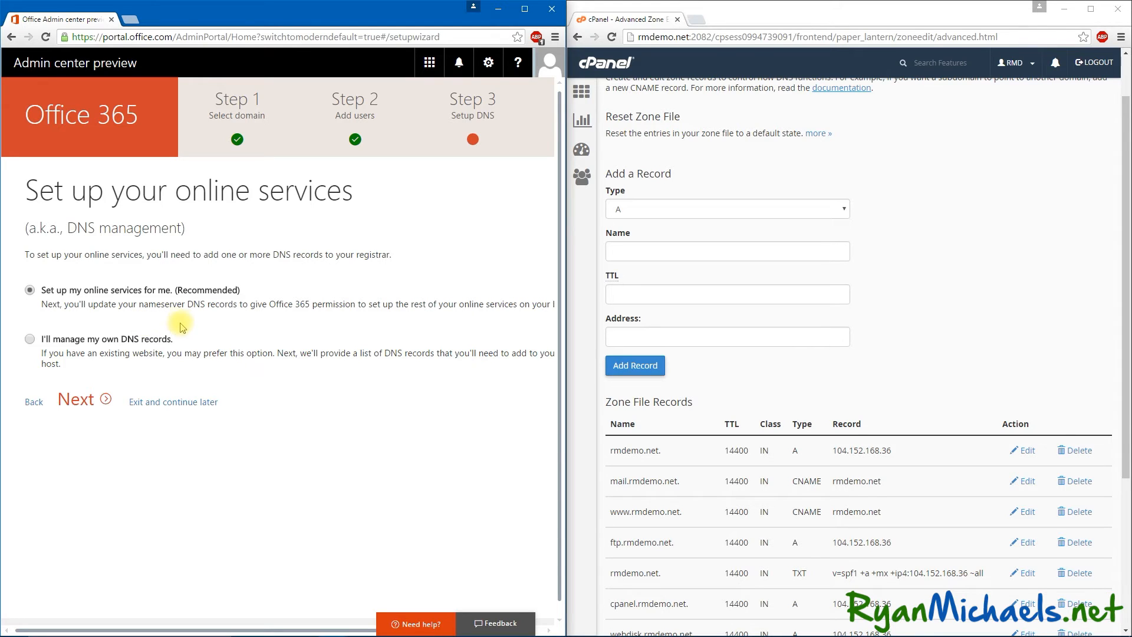
{"action": "left_click", "coordinate": [116, 345]}
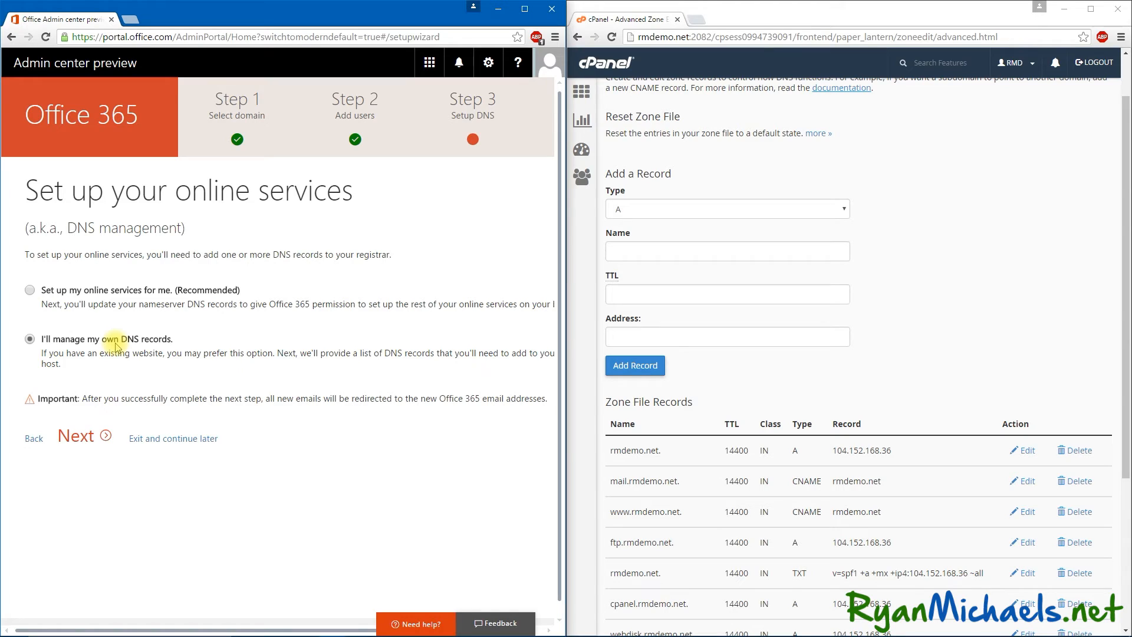
{"action": "left_click", "coordinate": [107, 437]}
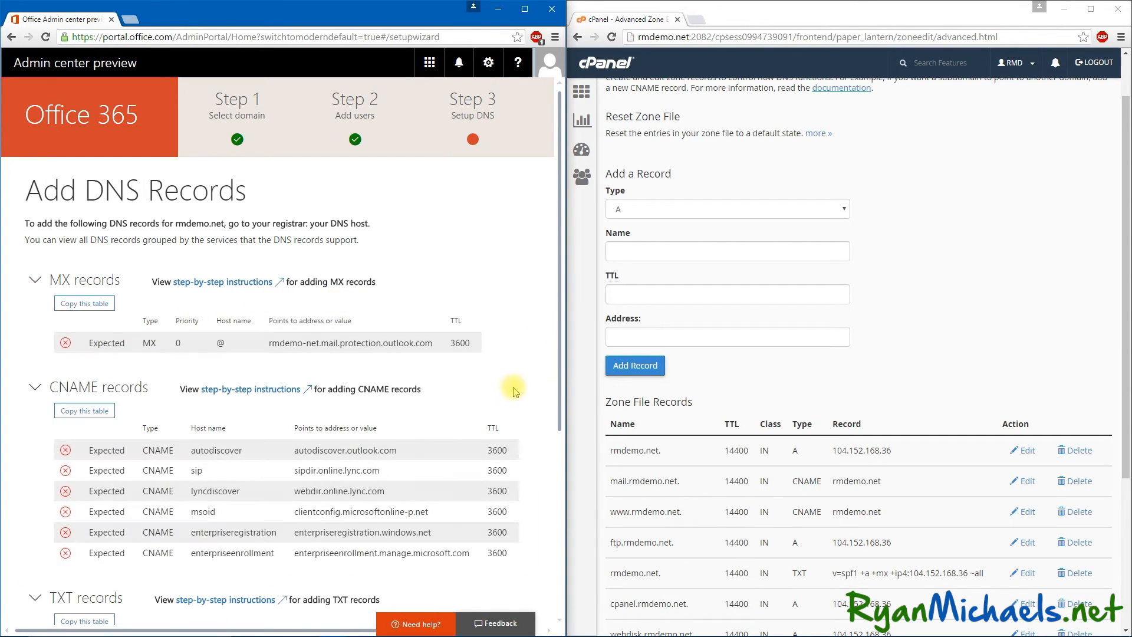
{"action": "scroll", "coordinate": [514, 391], "scroll_direction": "down", "scroll_amount": 3}
{"action": "left_click", "coordinate": [924, 253]}
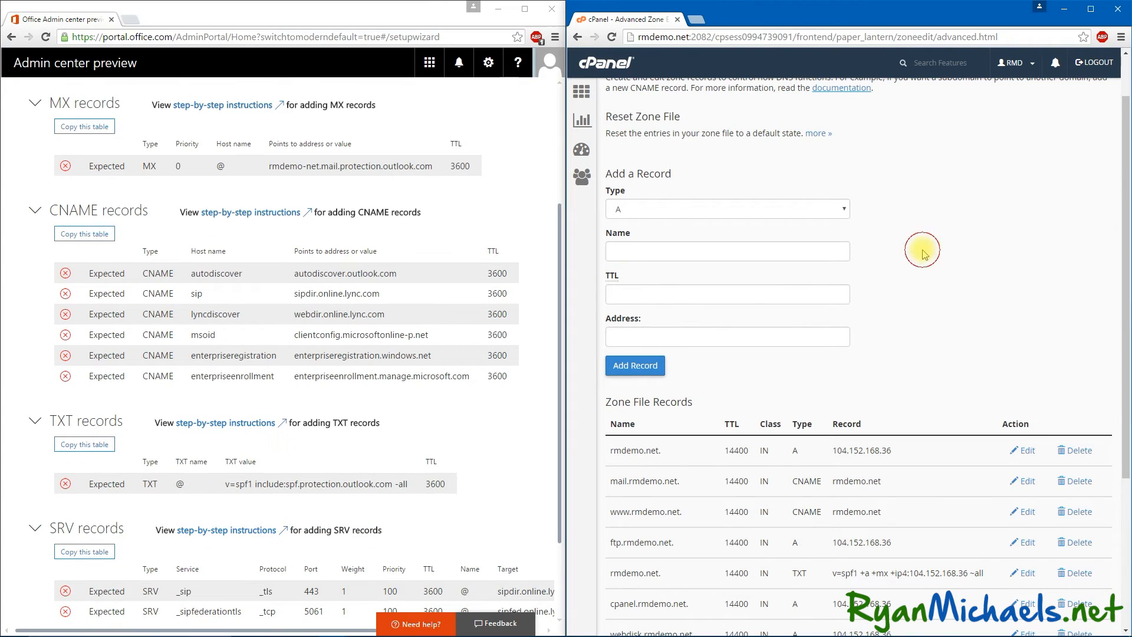
{"action": "scroll", "coordinate": [924, 252], "scroll_direction": "up", "scroll_amount": 1}
{"action": "scroll", "coordinate": [399, 319], "scroll_direction": "up", "scroll_amount": 3}
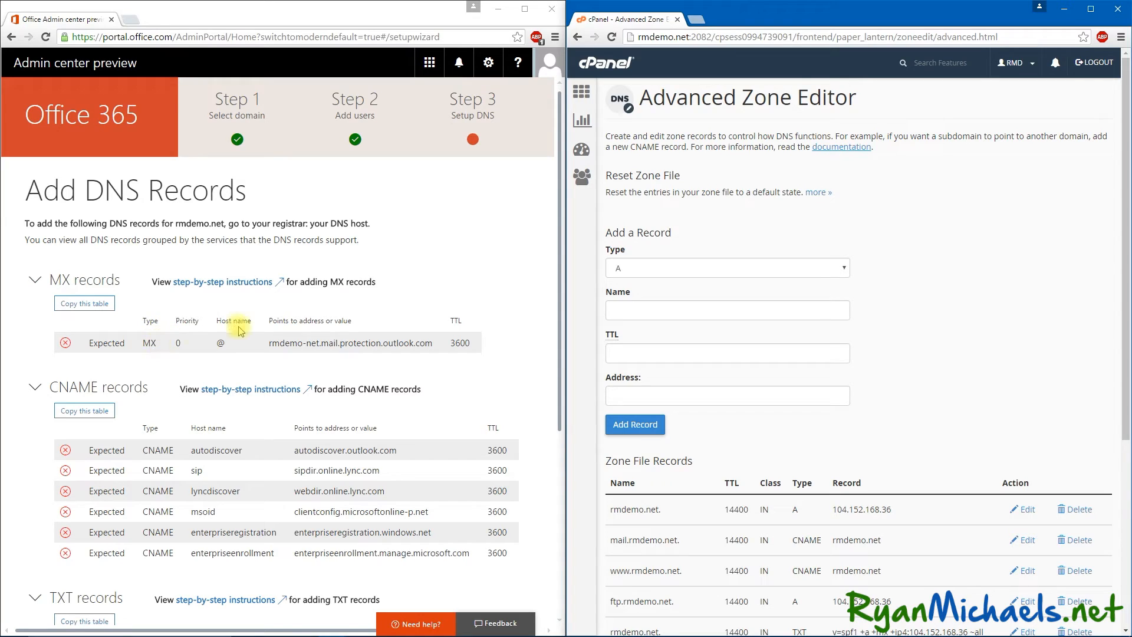
Open MX Entry for rmdemo.net from the cPanel home and select Remote Mail Exchanger.
{"action": "left_click", "coordinate": [613, 71]}
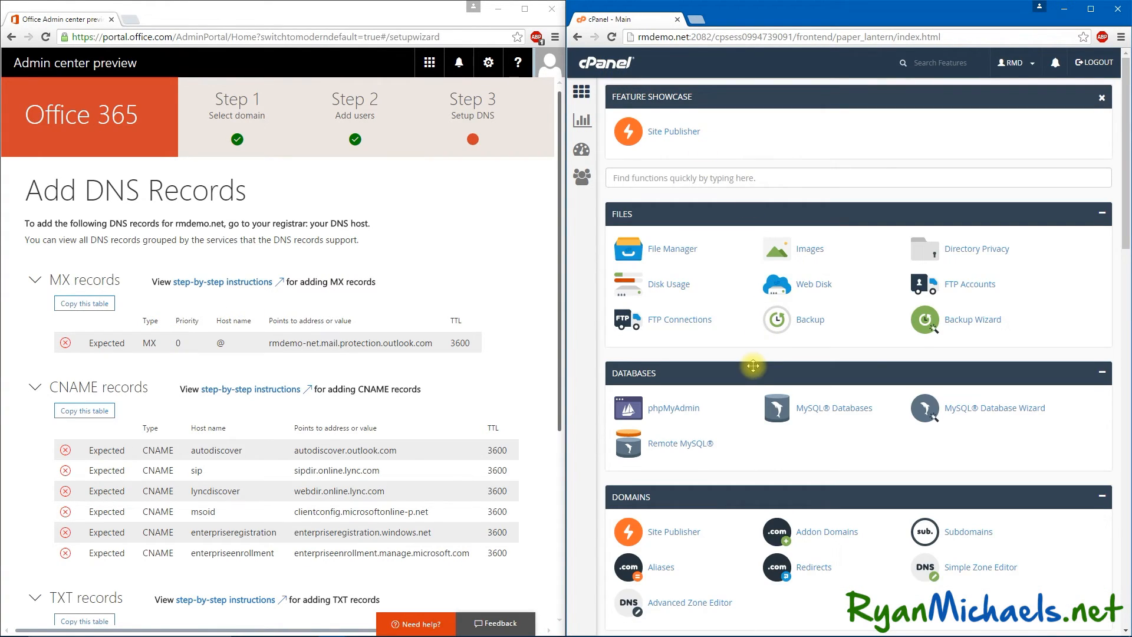
{"action": "scroll", "coordinate": [754, 365], "scroll_direction": "down", "scroll_amount": 6}
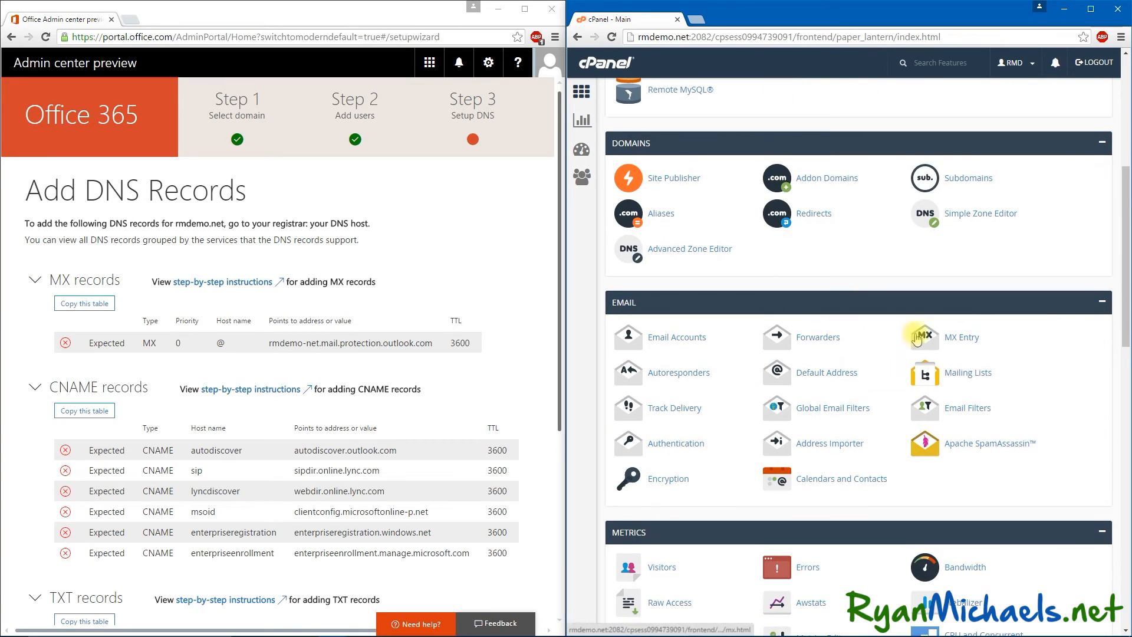
{"action": "left_click", "coordinate": [954, 342]}
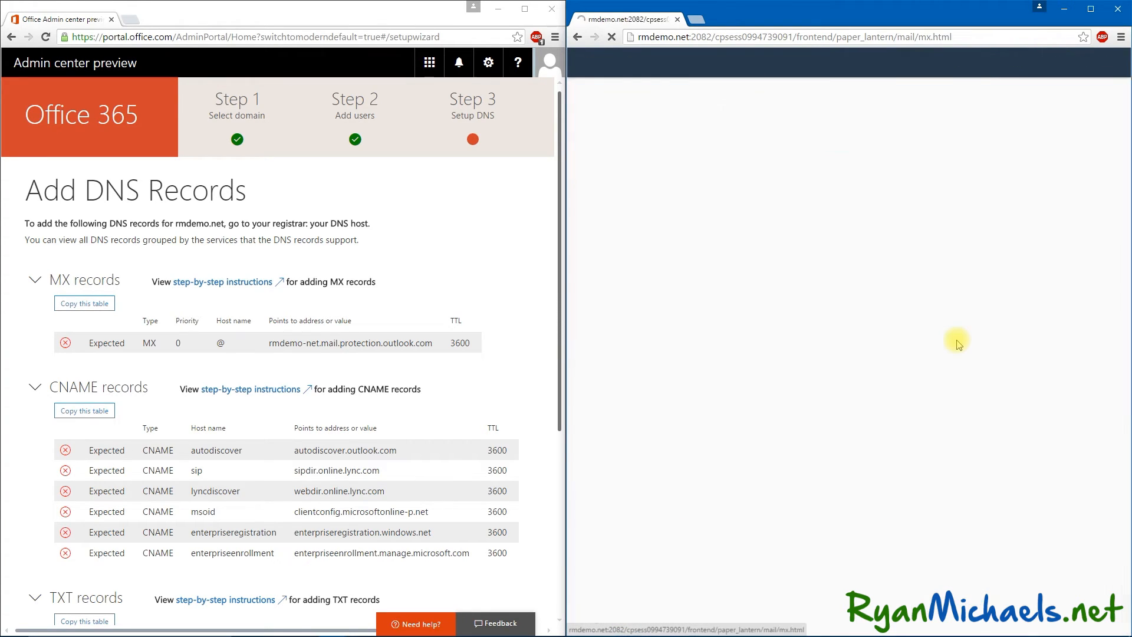
{"action": "scroll", "coordinate": [951, 340], "scroll_direction": "down", "scroll_amount": 2}
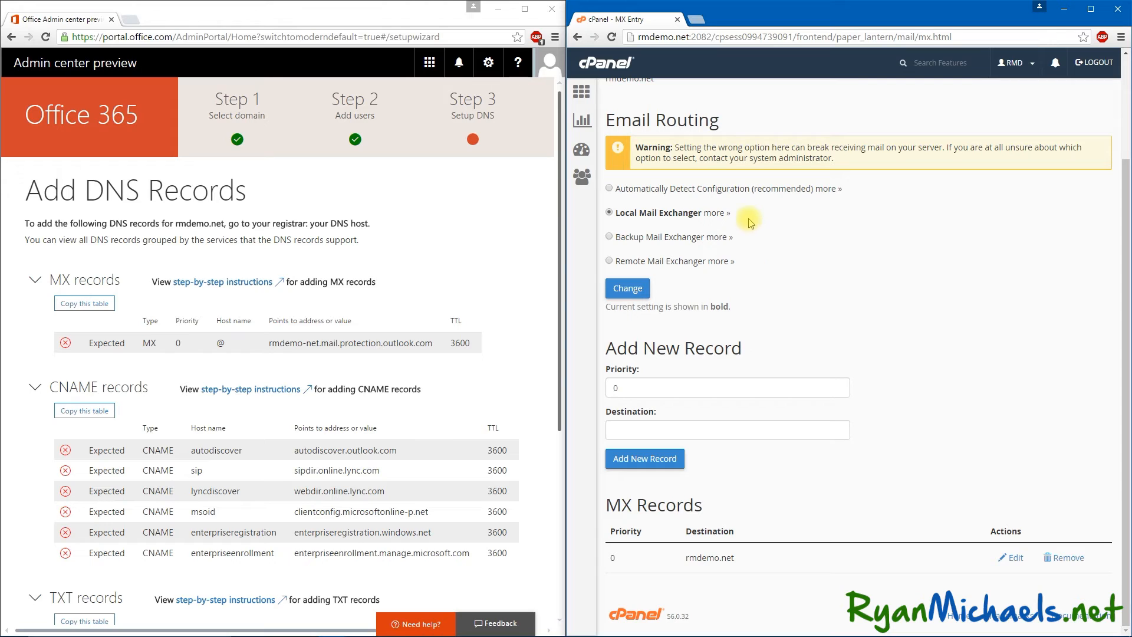
{"action": "left_click", "coordinate": [610, 261]}
Apply Remote Mail Exchanger routing and delete the old priority-0 rmdemo.net MX record.
{"action": "left_click", "coordinate": [620, 293]}
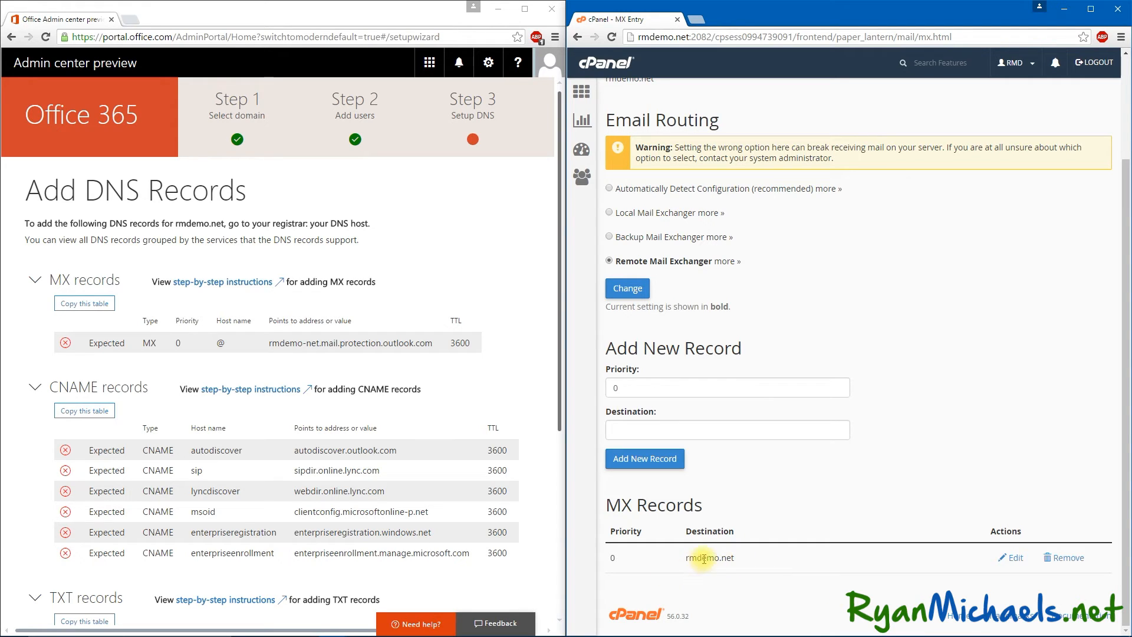
{"action": "left_click_drag", "start_coordinate": [703, 559], "coordinate": [706, 559]}
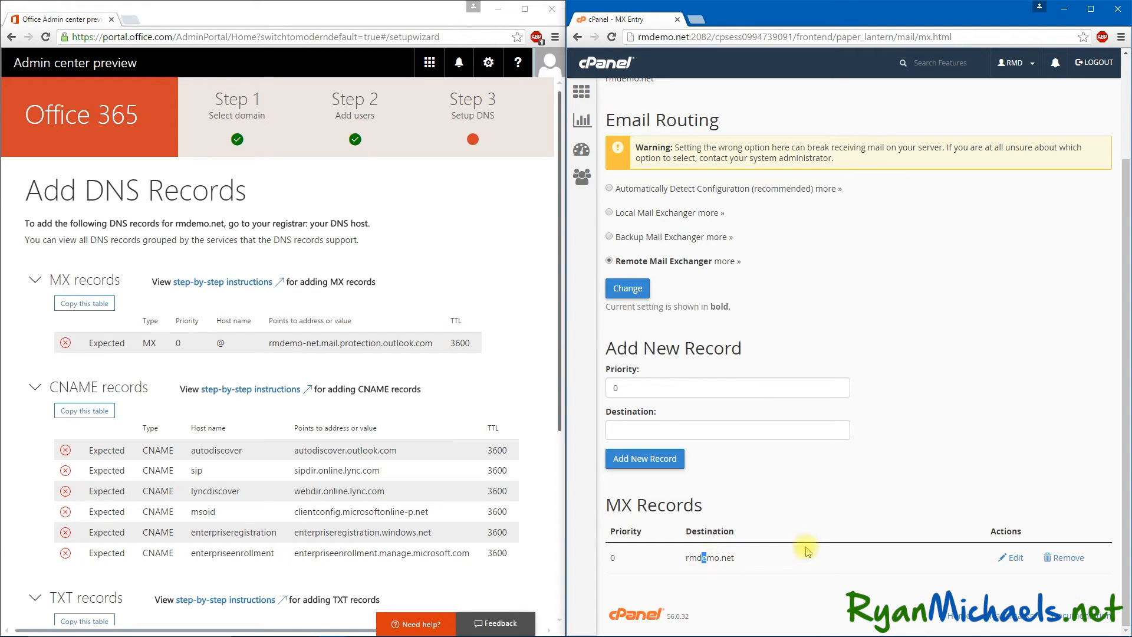
{"action": "left_click", "coordinate": [1065, 559]}
{"action": "left_click", "coordinate": [626, 601]}
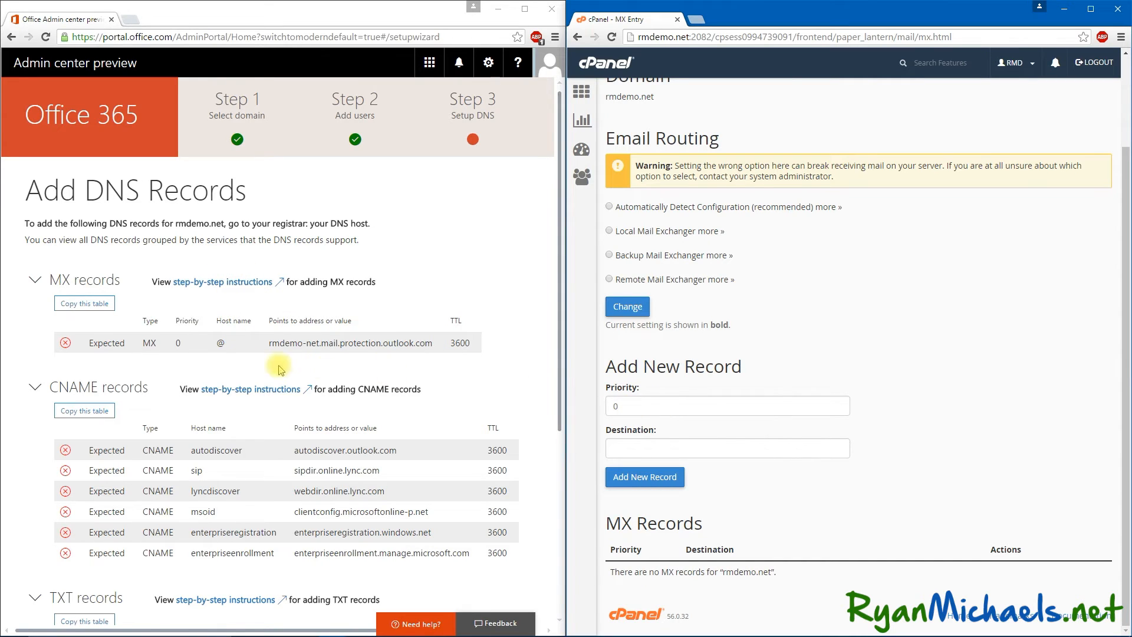
{"action": "scroll", "coordinate": [239, 326], "scroll_direction": "down", "scroll_amount": 1}
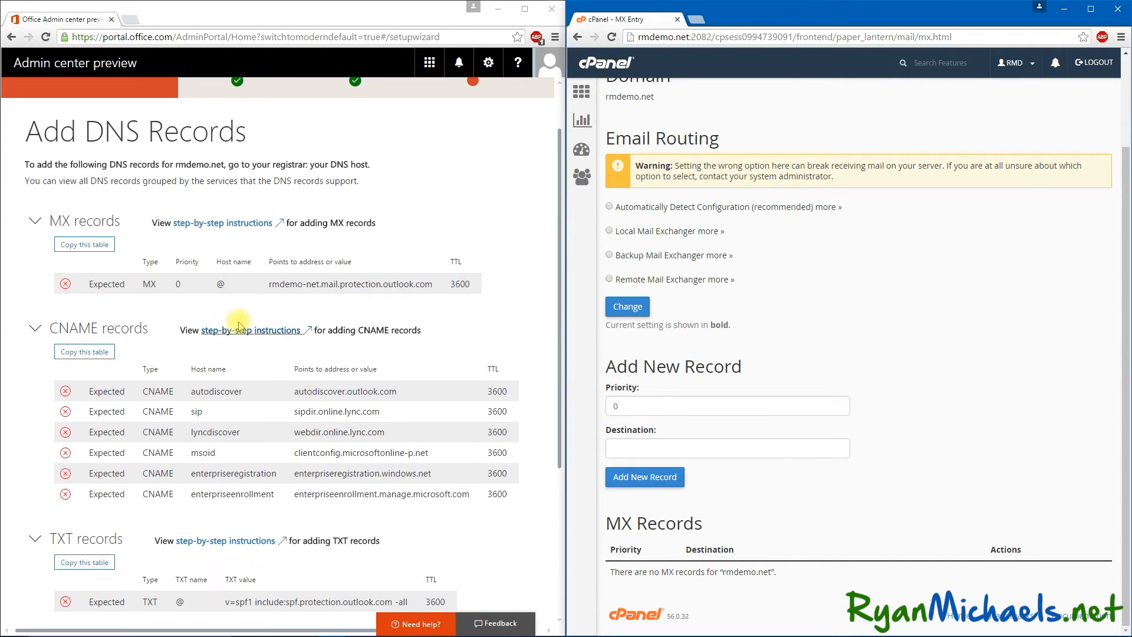
Add a priority-0 MX record pointing to rmdemo-net.mail.protection.outlook.com, copied from Office 365.
{"action": "left_click", "coordinate": [220, 285]}
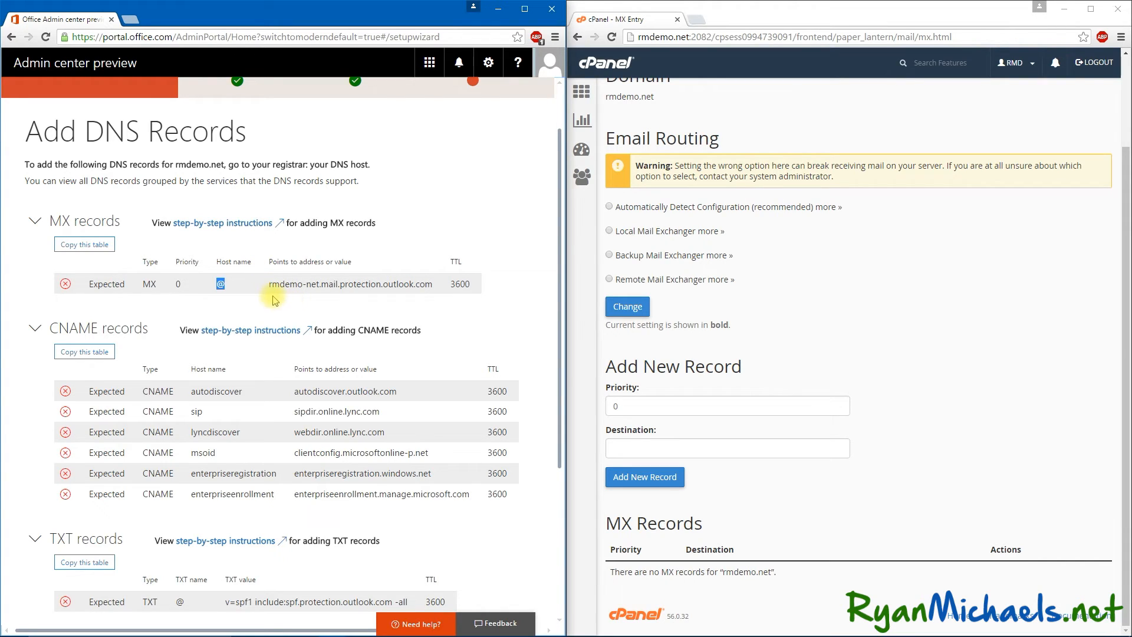
{"action": "left_click_drag", "start_coordinate": [270, 284], "coordinate": [424, 290]}
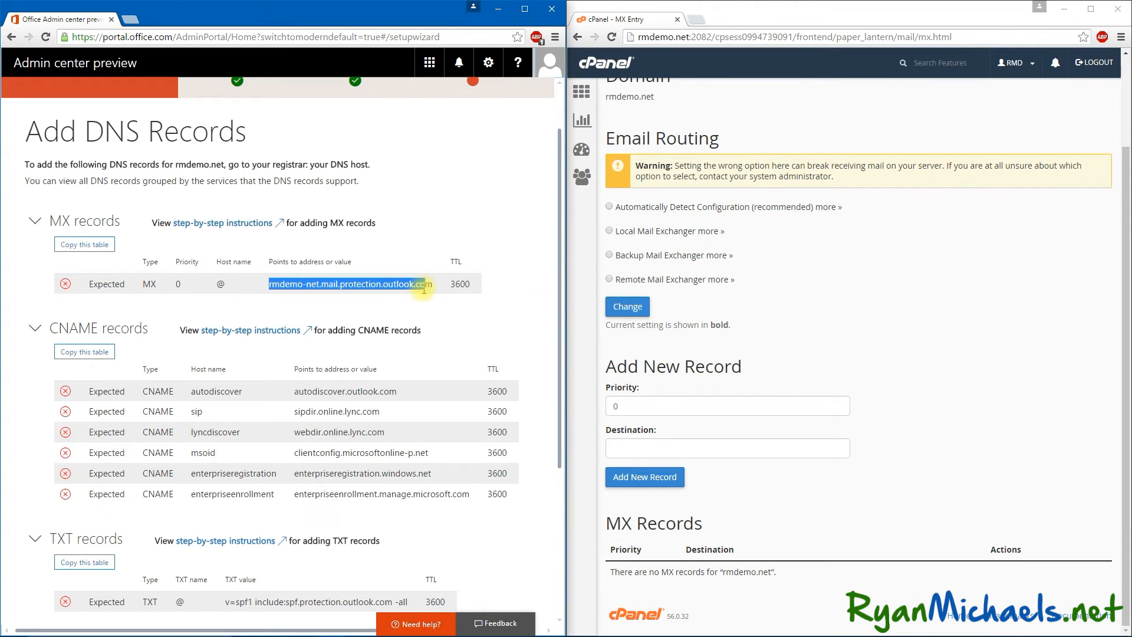
{"action": "right_click", "coordinate": [412, 284]}
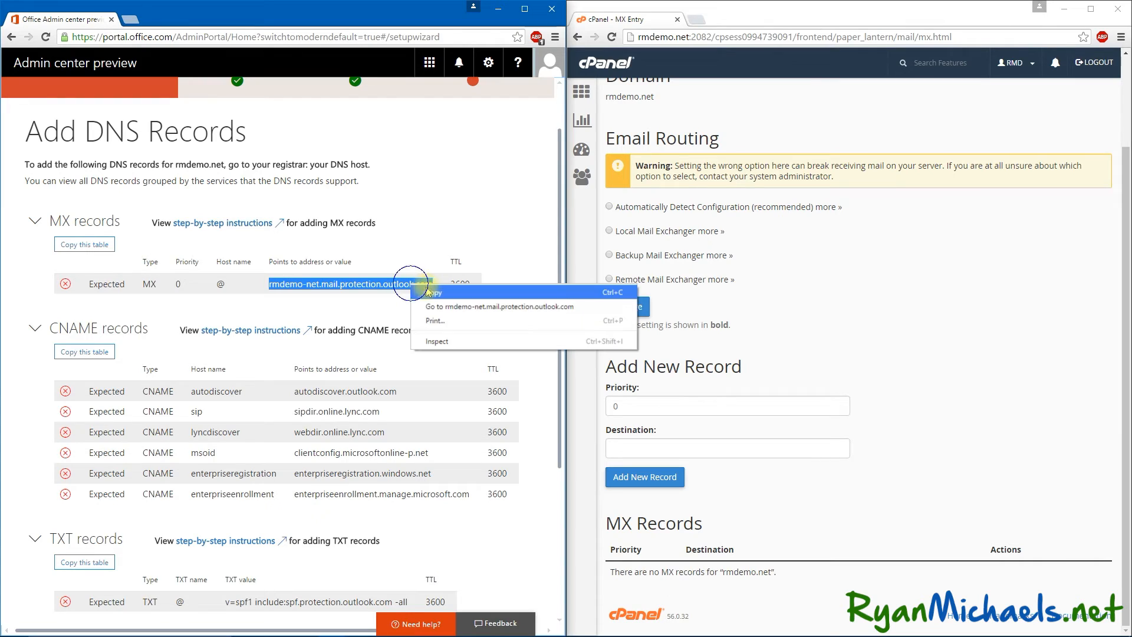
{"action": "left_click", "coordinate": [432, 291]}
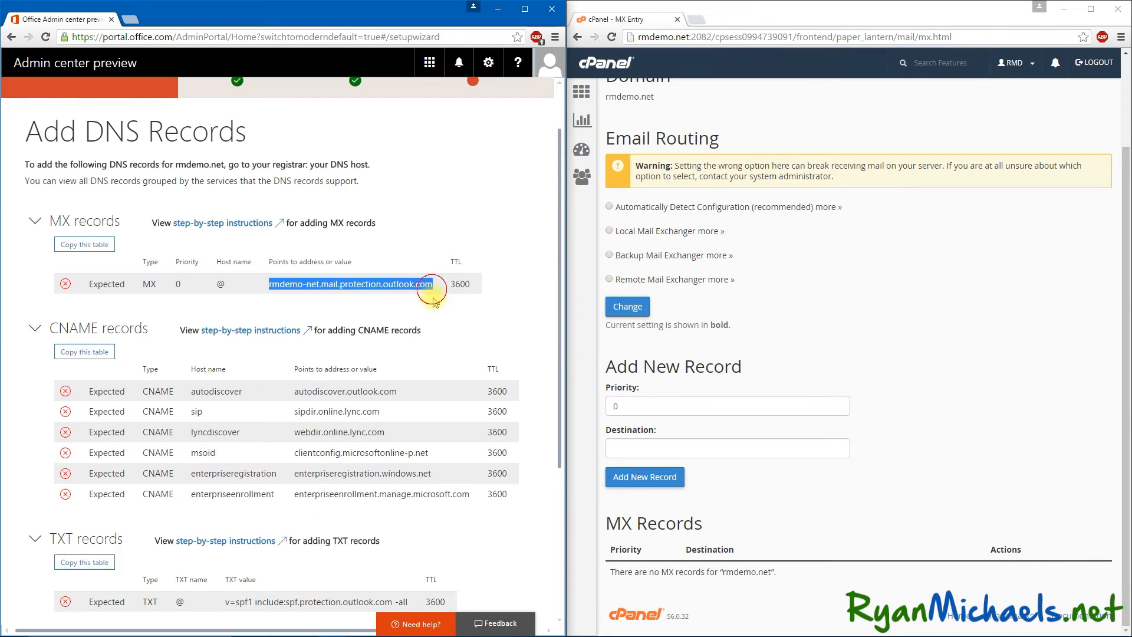
{"action": "left_click", "coordinate": [770, 449]}
{"action": "right_click", "coordinate": [769, 451]}
{"action": "left_click", "coordinate": [819, 530]}
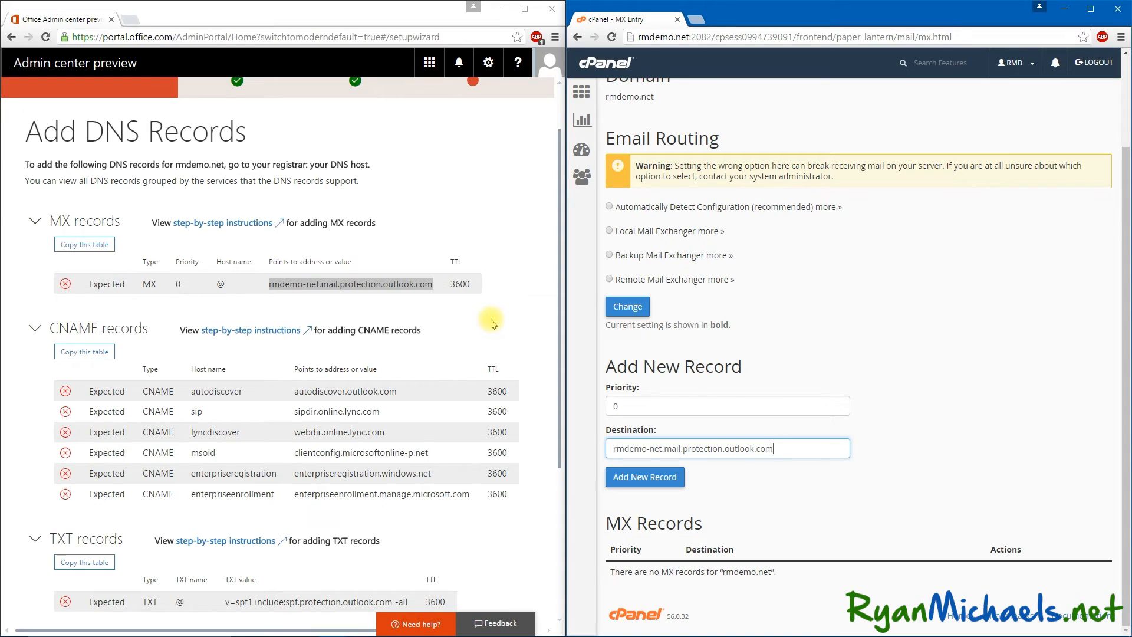
{"action": "left_click", "coordinate": [653, 479]}
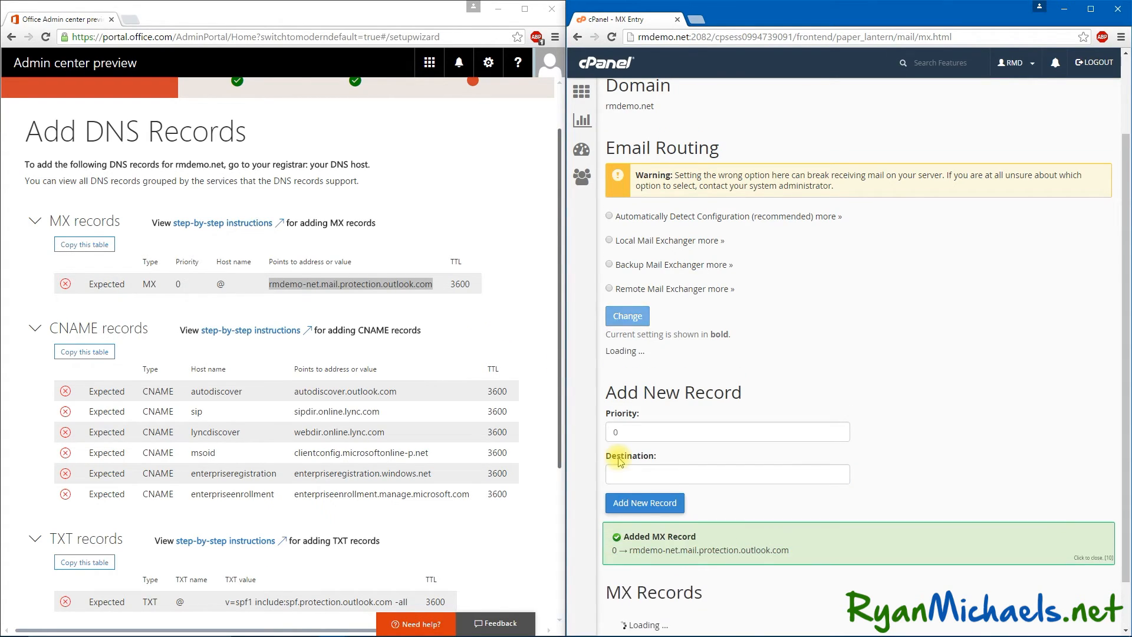
{"action": "scroll", "coordinate": [619, 458], "scroll_direction": "down", "scroll_amount": 1}
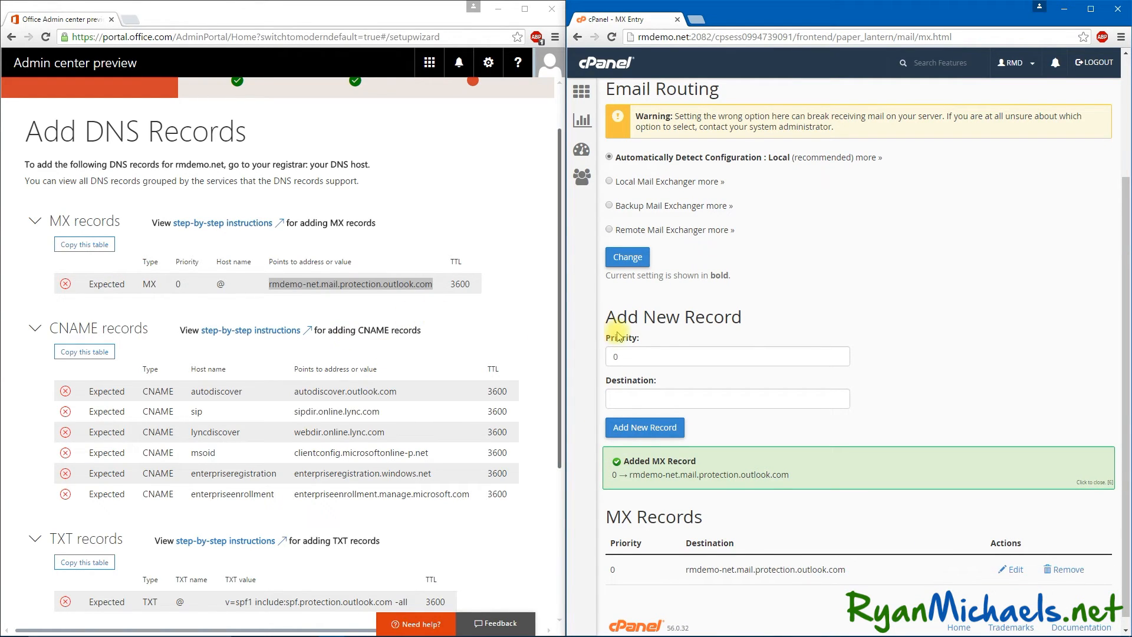
{"action": "scroll", "coordinate": [614, 378], "scroll_direction": "up", "scroll_amount": 3}
{"action": "left_click", "coordinate": [617, 64]}
In the Advanced Zone Editor, start a CNAME record named autodiscover, copied from Office 365.
{"action": "scroll", "coordinate": [463, 345], "scroll_direction": "down", "scroll_amount": 1}
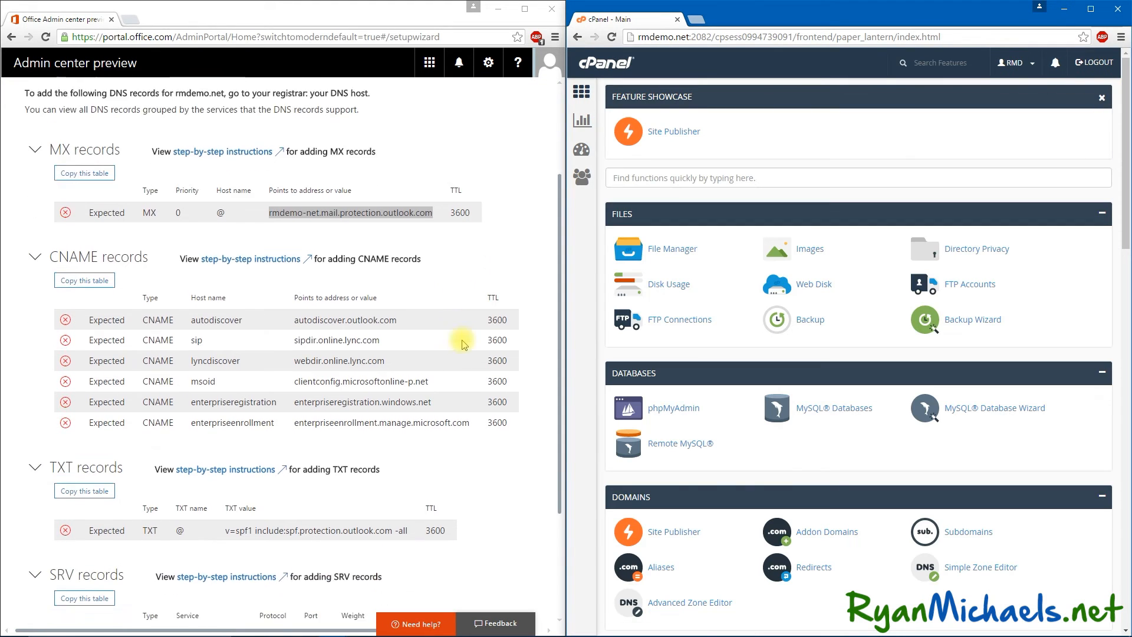
{"action": "scroll", "coordinate": [463, 345], "scroll_direction": "down", "scroll_amount": 2}
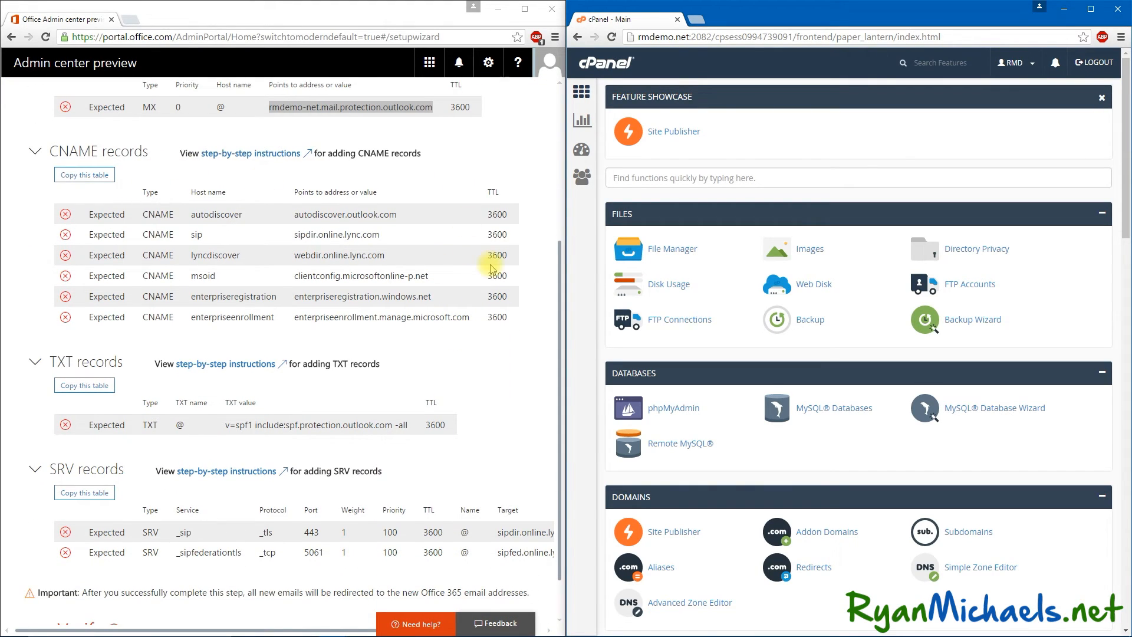
{"action": "scroll", "coordinate": [855, 352], "scroll_direction": "down", "scroll_amount": 2}
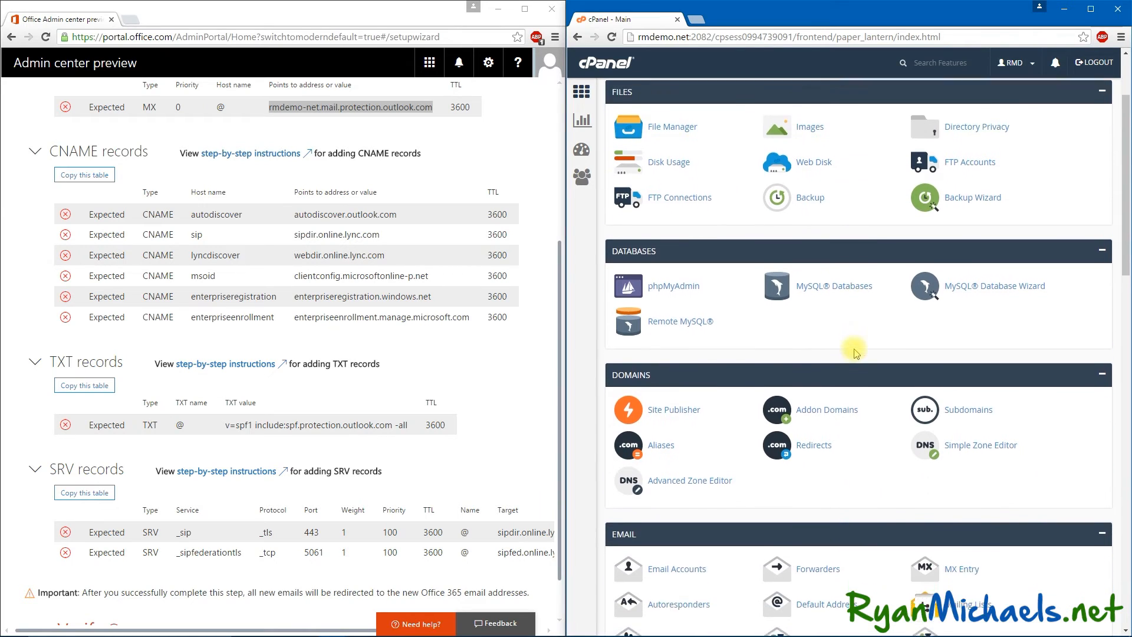
{"action": "left_click", "coordinate": [714, 431]}
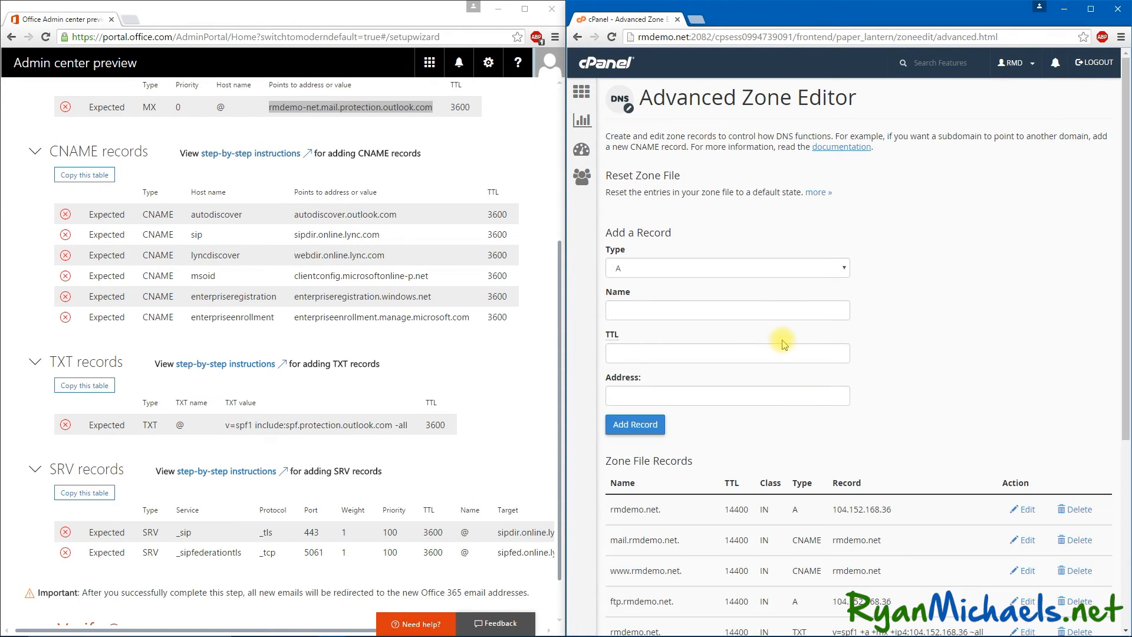
{"action": "left_click", "coordinate": [673, 268]}
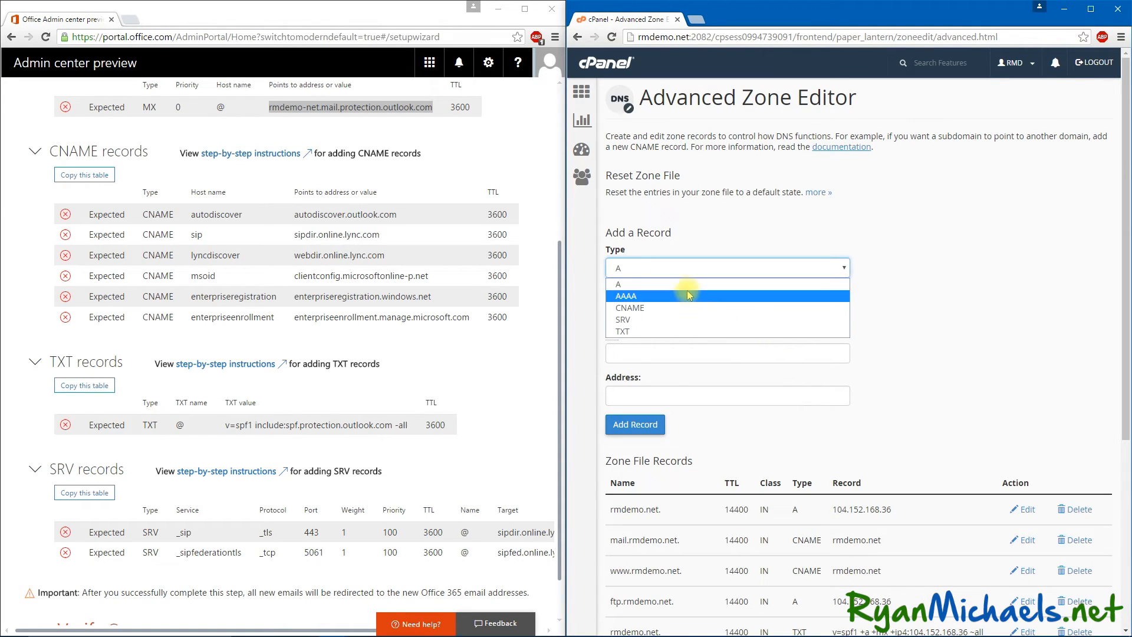
{"action": "left_click", "coordinate": [685, 308]}
{"action": "left_click", "coordinate": [684, 309]}
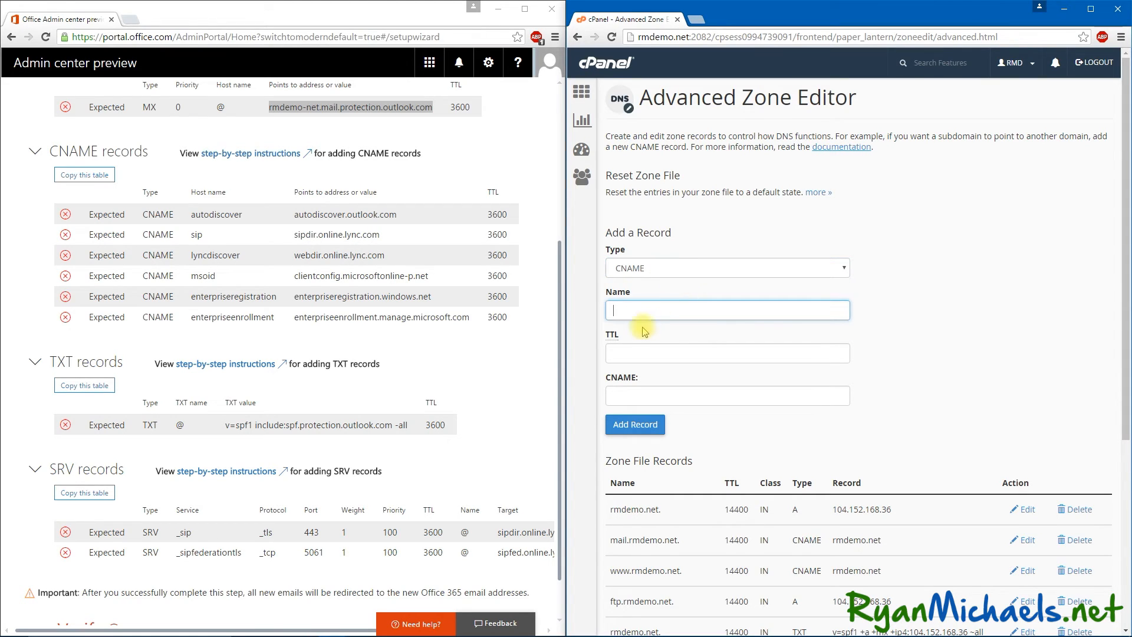
{"action": "left_click", "coordinate": [216, 214]}
{"action": "double_click", "coordinate": [216, 214]}
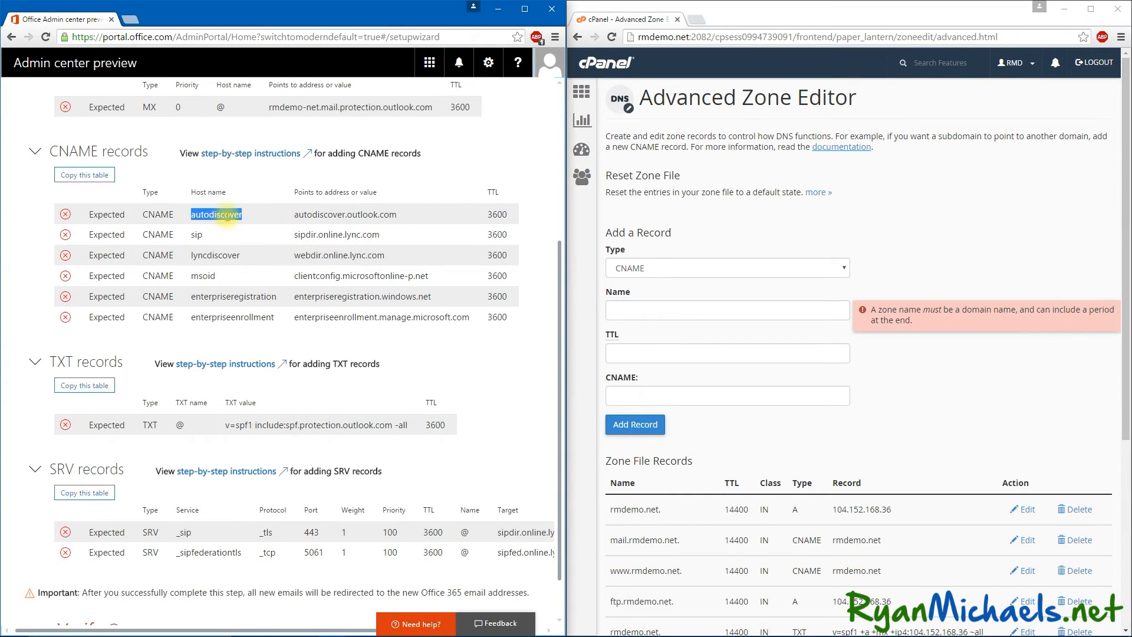
{"action": "right_click", "coordinate": [209, 217]}
{"action": "left_click", "coordinate": [236, 235]}
{"action": "left_click", "coordinate": [631, 310]}
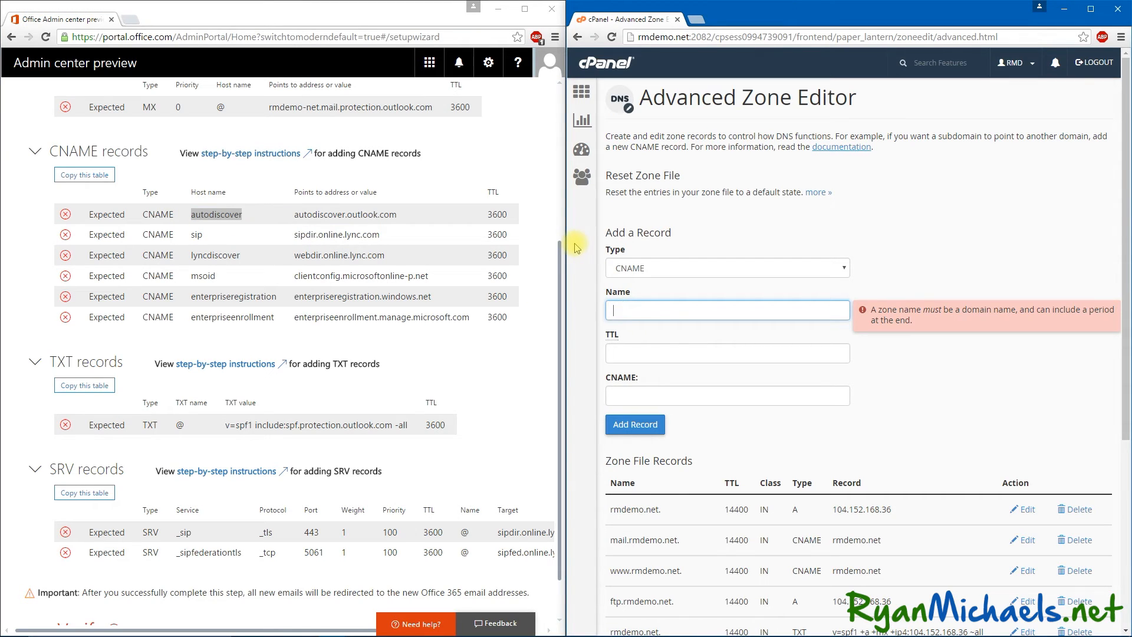
{"action": "key", "text": "ctrl+v"}
Give it TTL 3600 and target autodiscover.outlook.com, then add the record.
{"action": "left_click", "coordinate": [659, 349]}
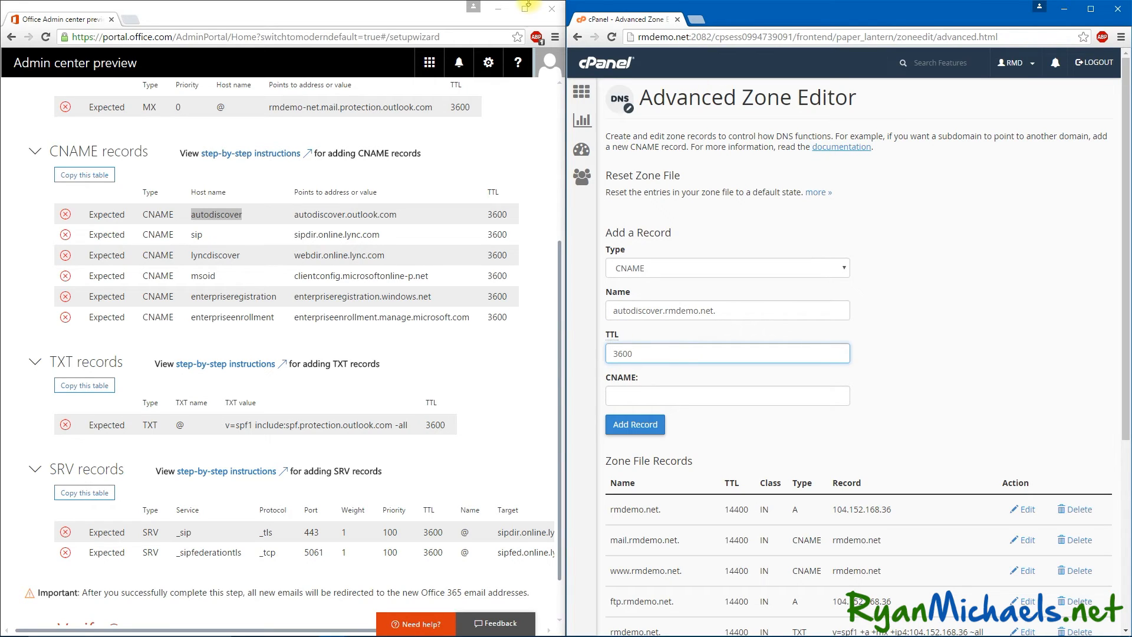
{"action": "left_click", "coordinate": [620, 397]}
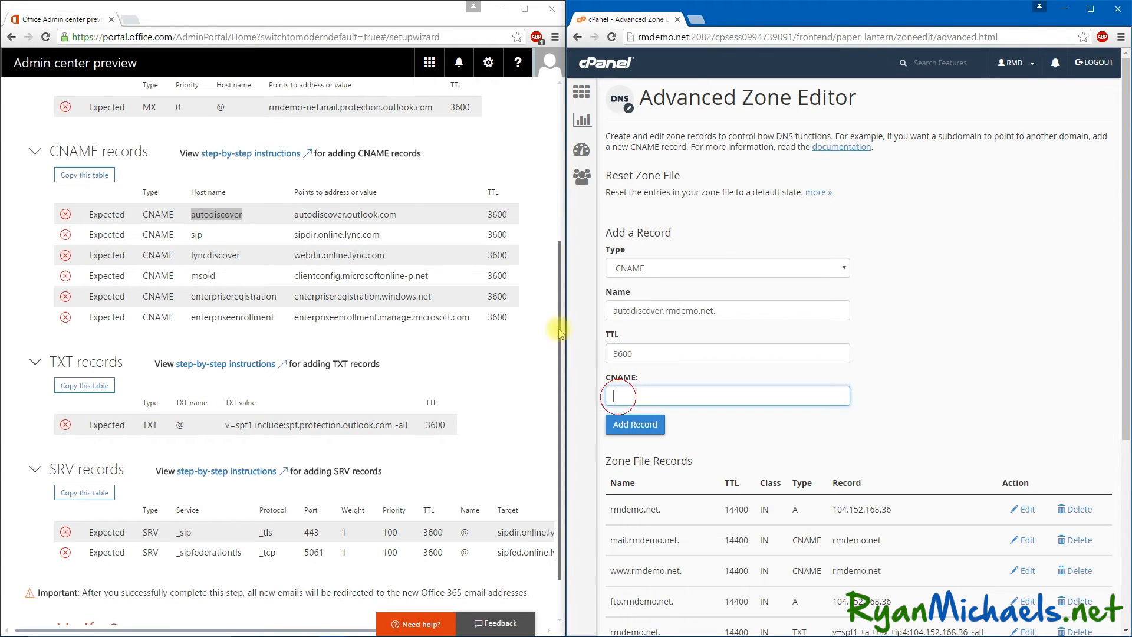
{"action": "left_click", "coordinate": [411, 217]}
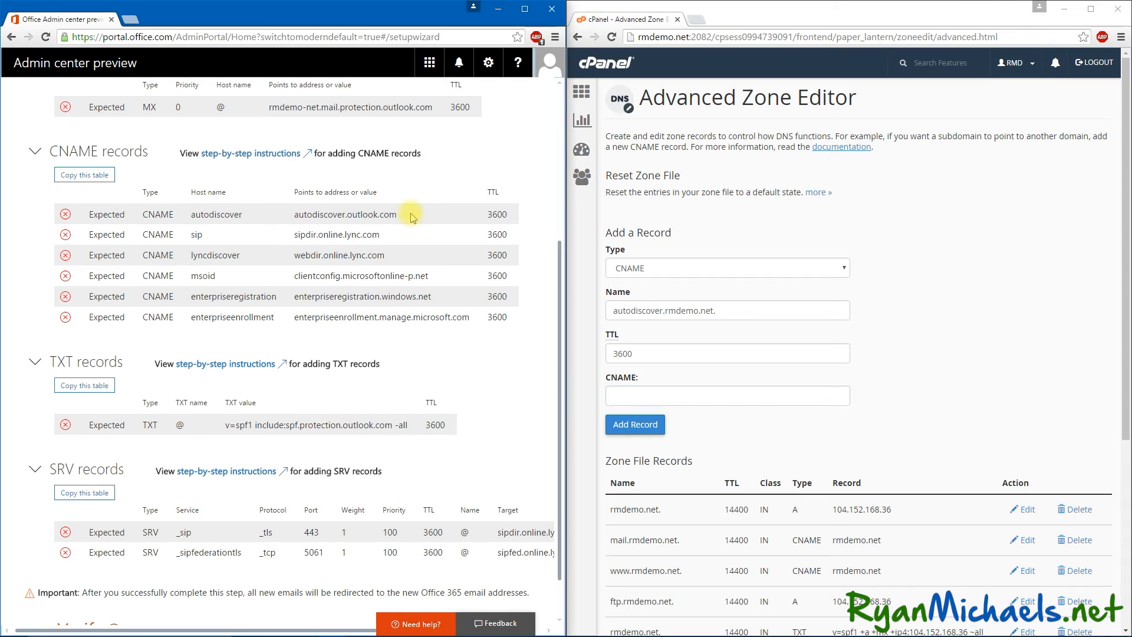
{"action": "left_click_drag", "start_coordinate": [398, 212], "coordinate": [294, 215]}
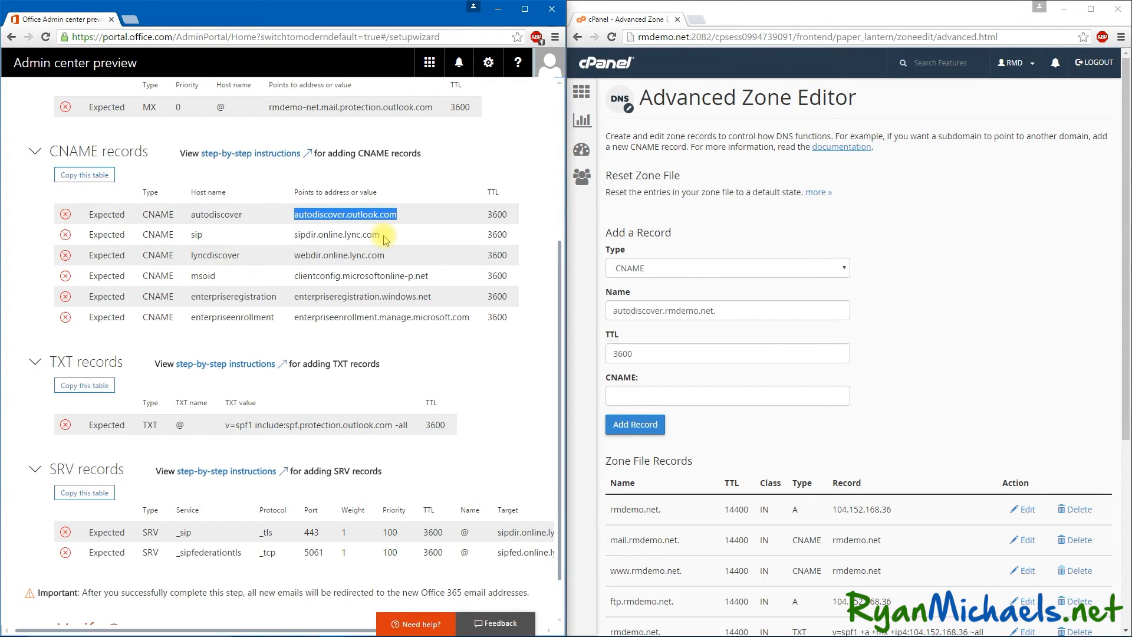
{"action": "left_click", "coordinate": [664, 390]}
{"action": "key", "text": "ctrl+v"}
{"action": "left_click", "coordinate": [645, 427]}
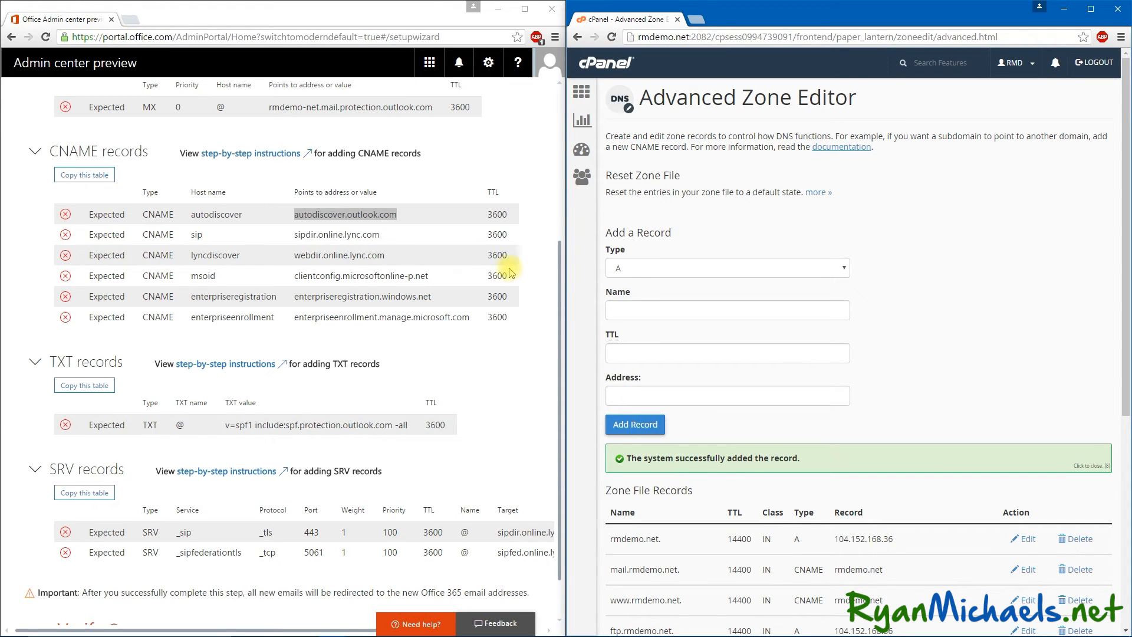
Add the sip CNAME record pointing to sipdir.online.lync.com with TTL 3600.
{"action": "left_click", "coordinate": [655, 273]}
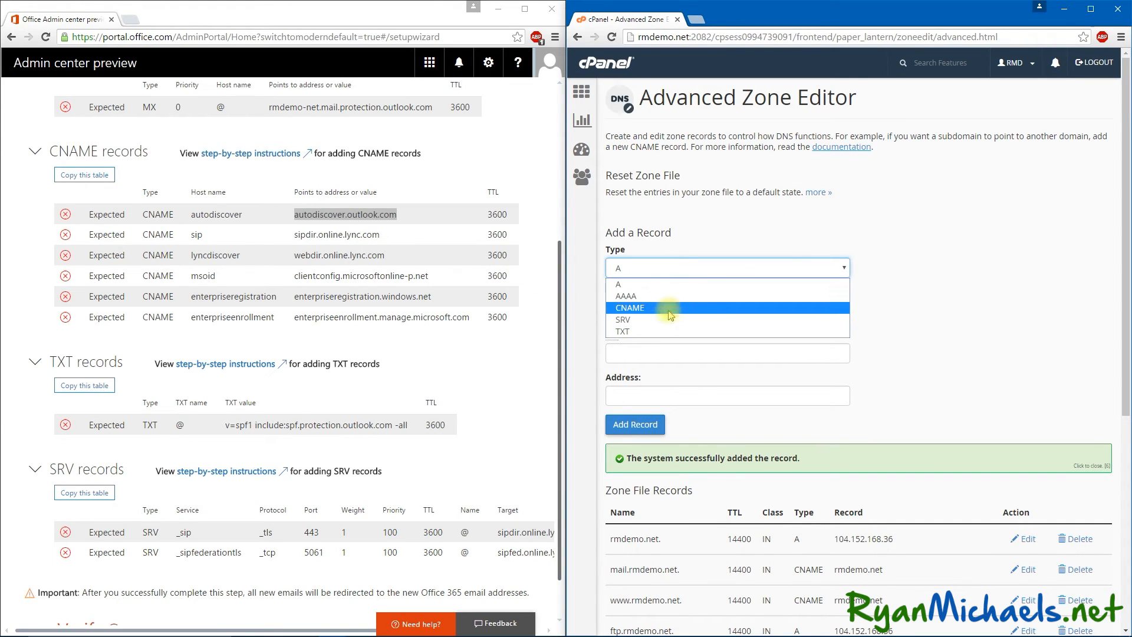
{"action": "left_click", "coordinate": [668, 307]}
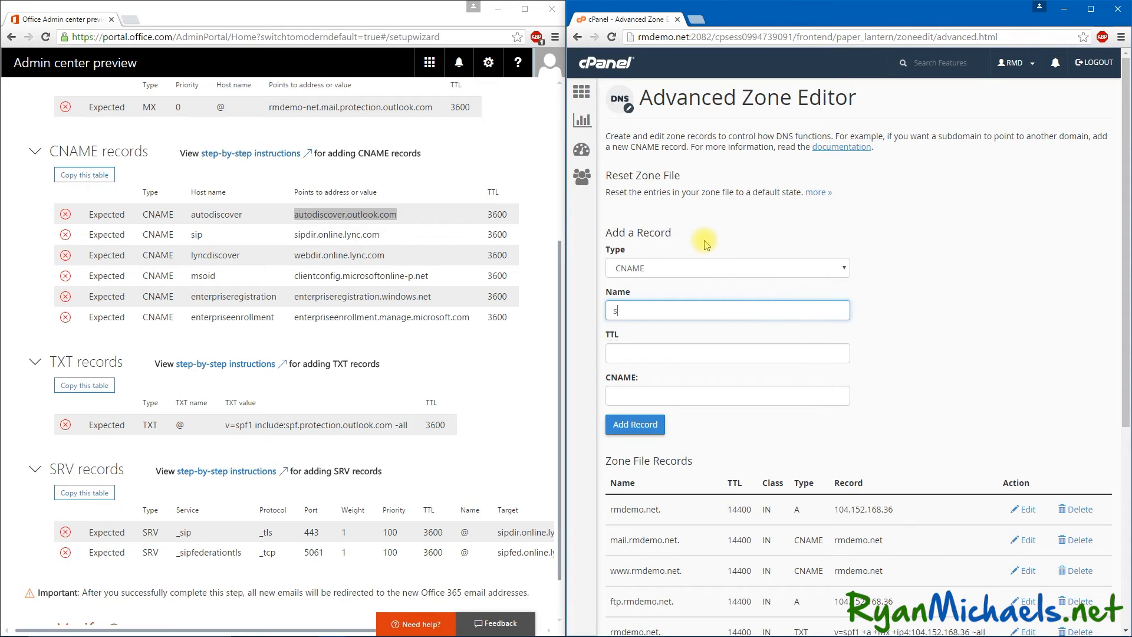
{"action": "key", "text": "Tab"}
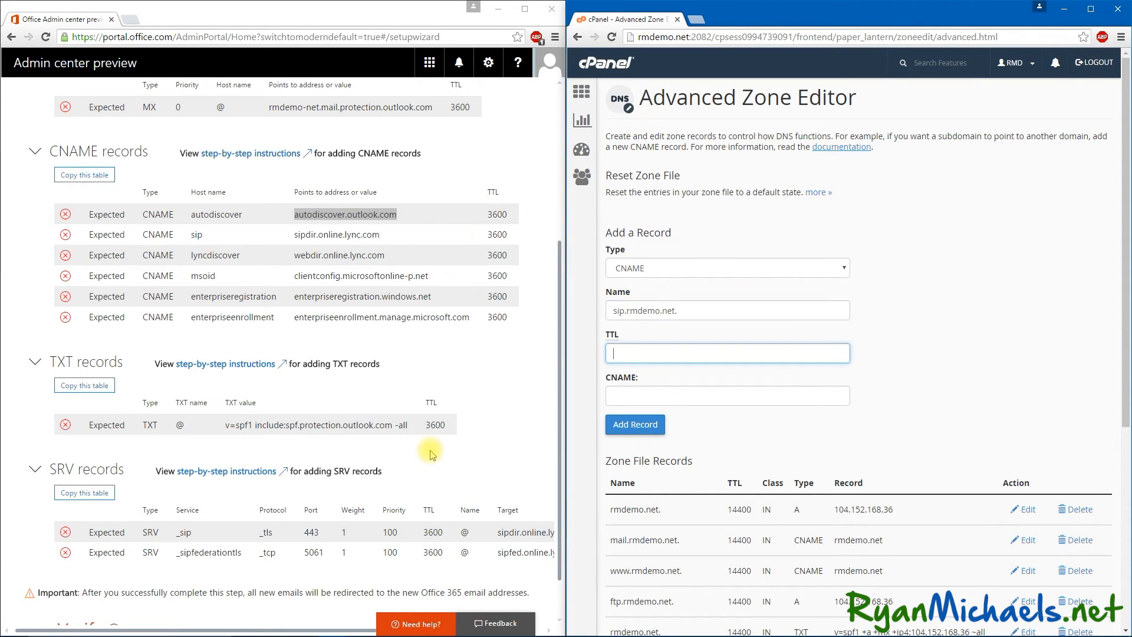
{"action": "left_click_drag", "start_coordinate": [381, 234], "coordinate": [293, 236]}
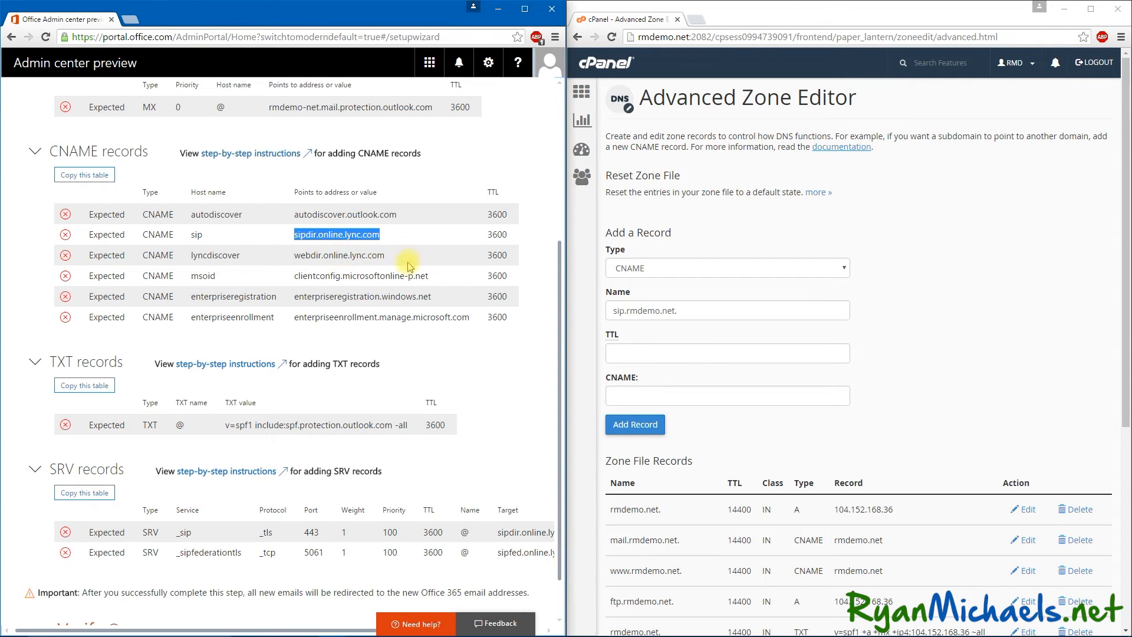
{"action": "left_click", "coordinate": [660, 400]}
{"action": "key", "text": "ctrl+v"}
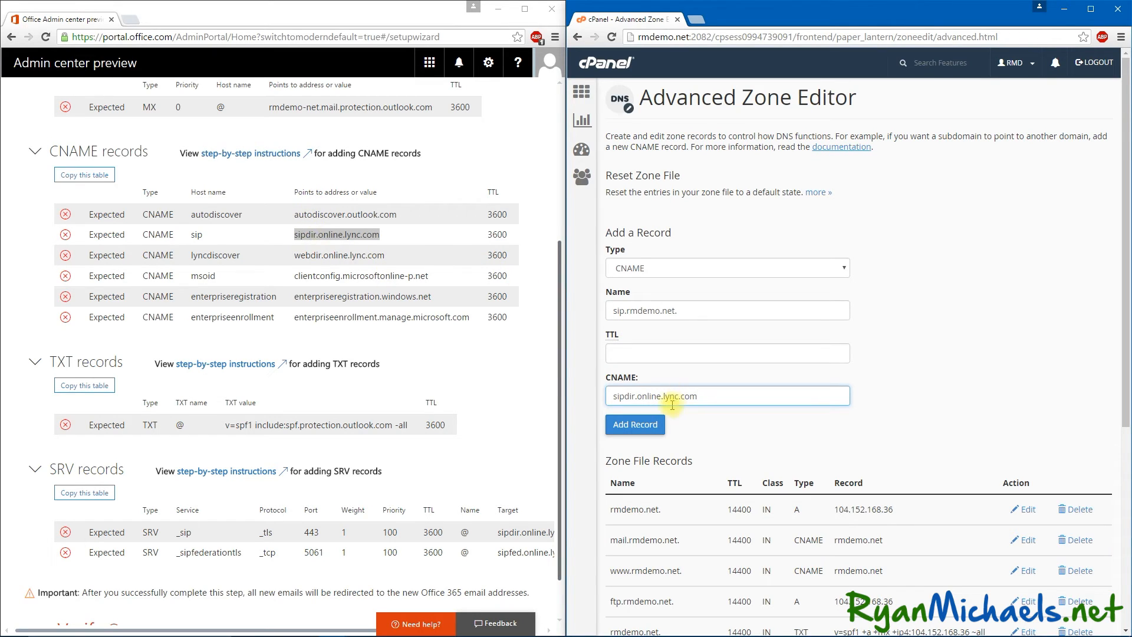
{"action": "left_click", "coordinate": [623, 354]}
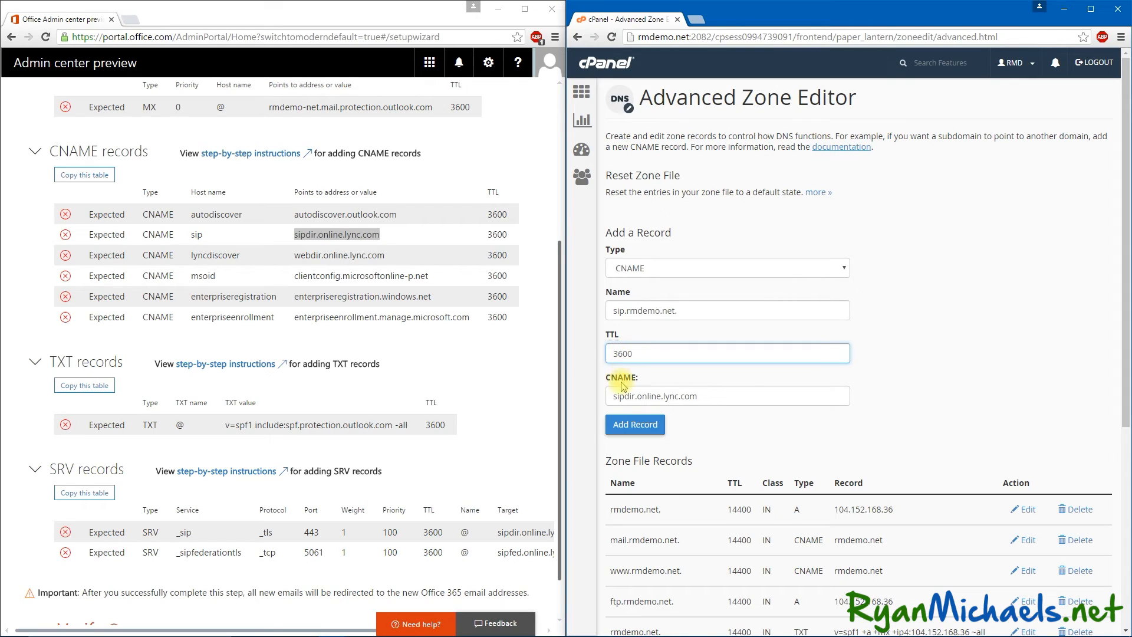
{"action": "left_click", "coordinate": [634, 423]}
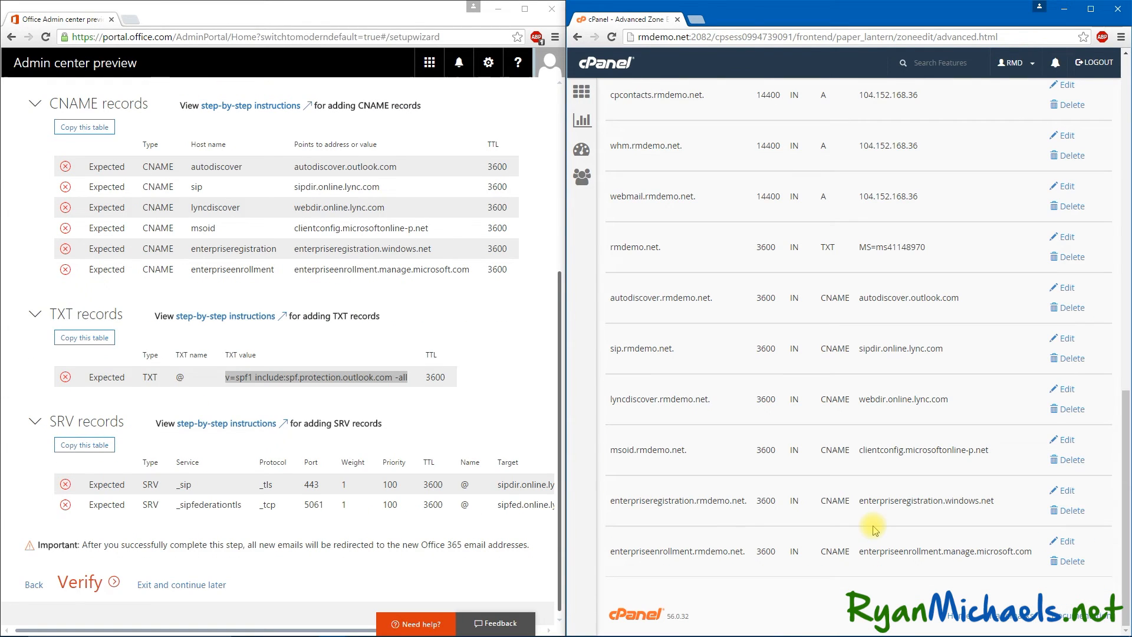
Scroll the rmdemo.net zone records to check the six CNAMEs and MS=ms41148970 TXT record.
{"action": "left_click", "coordinate": [511, 342]}
{"action": "scroll", "coordinate": [511, 342], "scroll_direction": "up", "scroll_amount": 2}
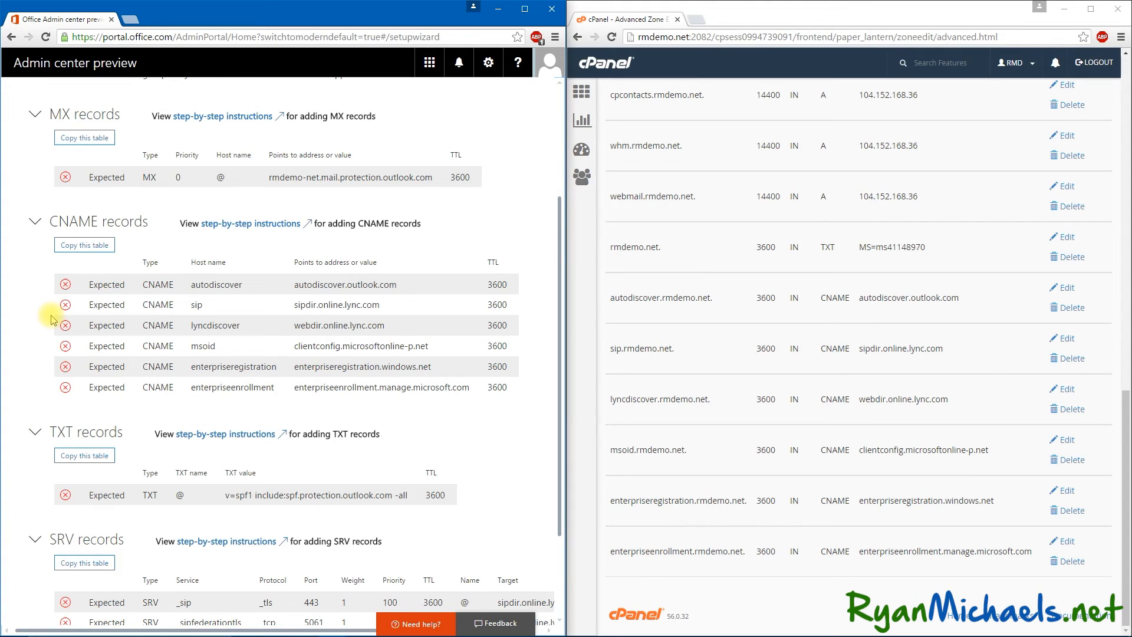
{"action": "scroll", "coordinate": [289, 430], "scroll_direction": "down", "scroll_amount": 1}
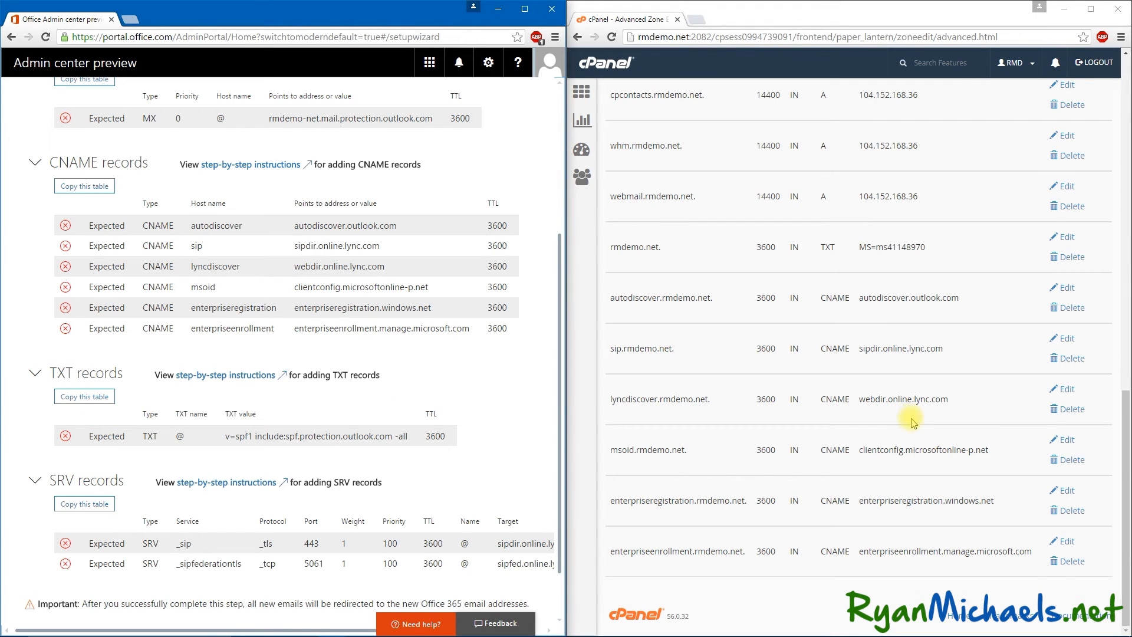
{"action": "scroll", "coordinate": [911, 416], "scroll_direction": "up", "scroll_amount": 15}
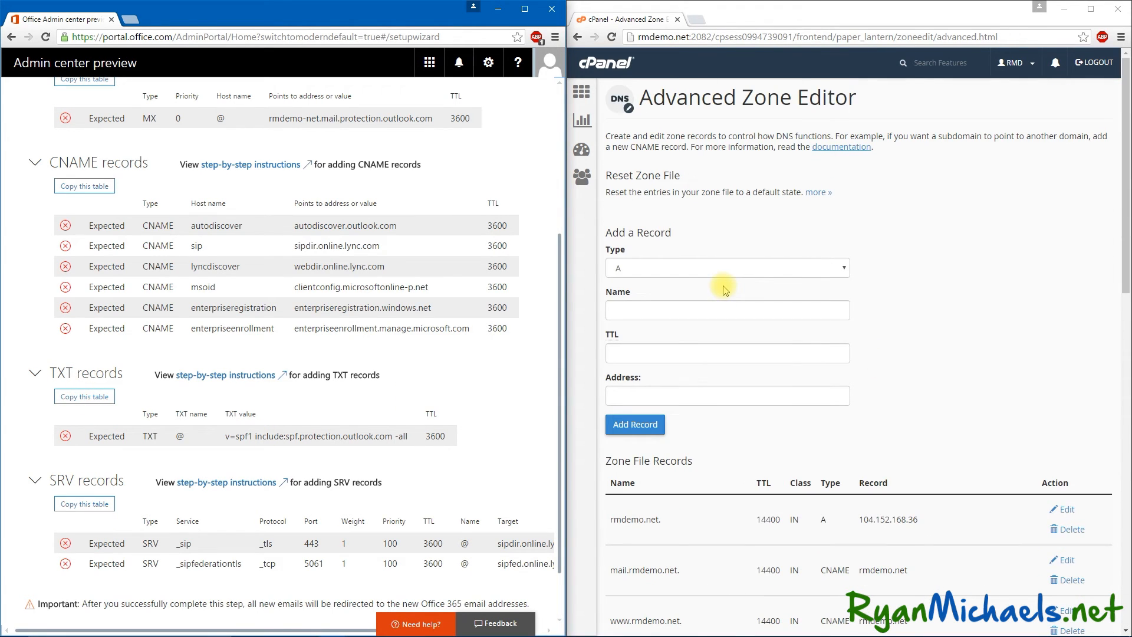
Start a new TXT record named rmdemo.net with TTL 3600 in the Zone Editor.
{"action": "left_click", "coordinate": [744, 268]}
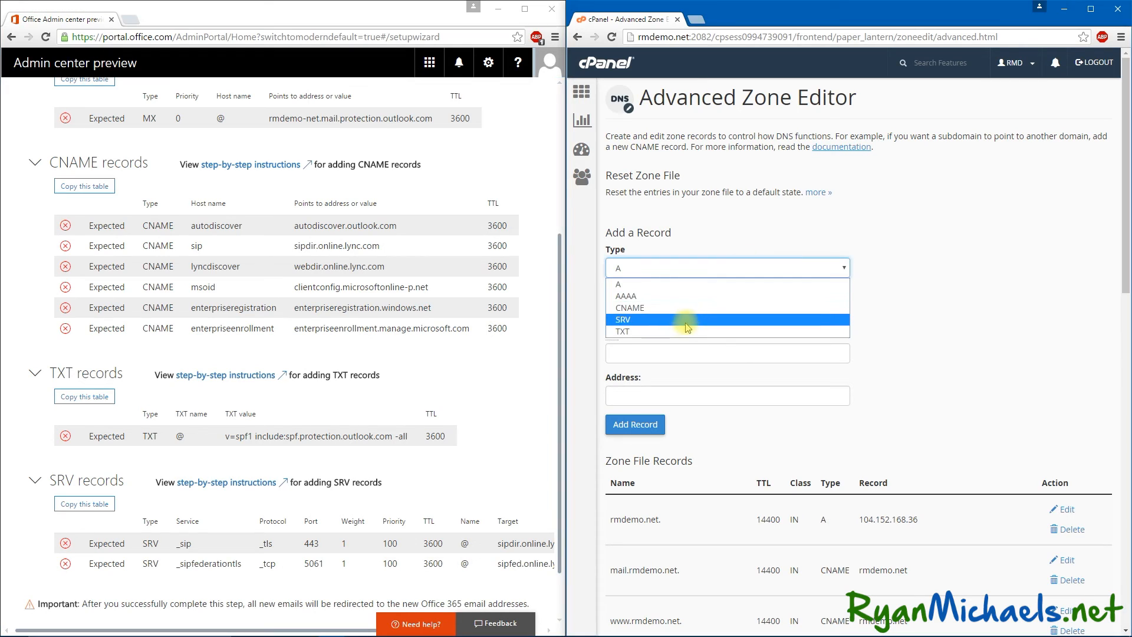
{"action": "left_click", "coordinate": [684, 332]}
{"action": "left_click", "coordinate": [685, 304]}
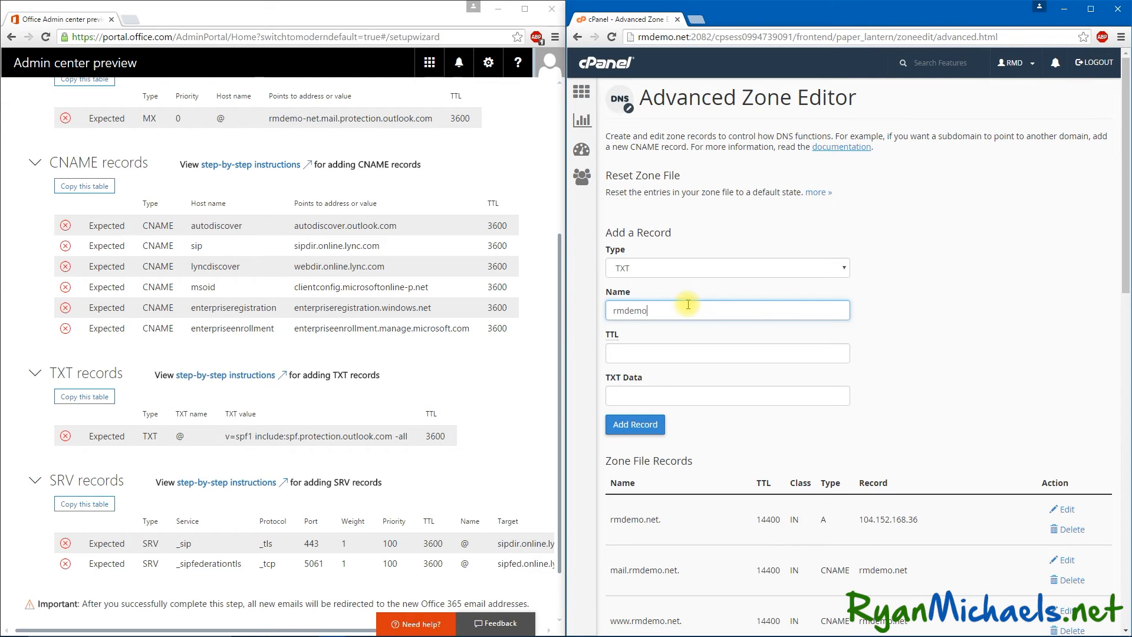
{"action": "type", "text": "rmdemo.net"}
{"action": "key", "text": "Tab"}
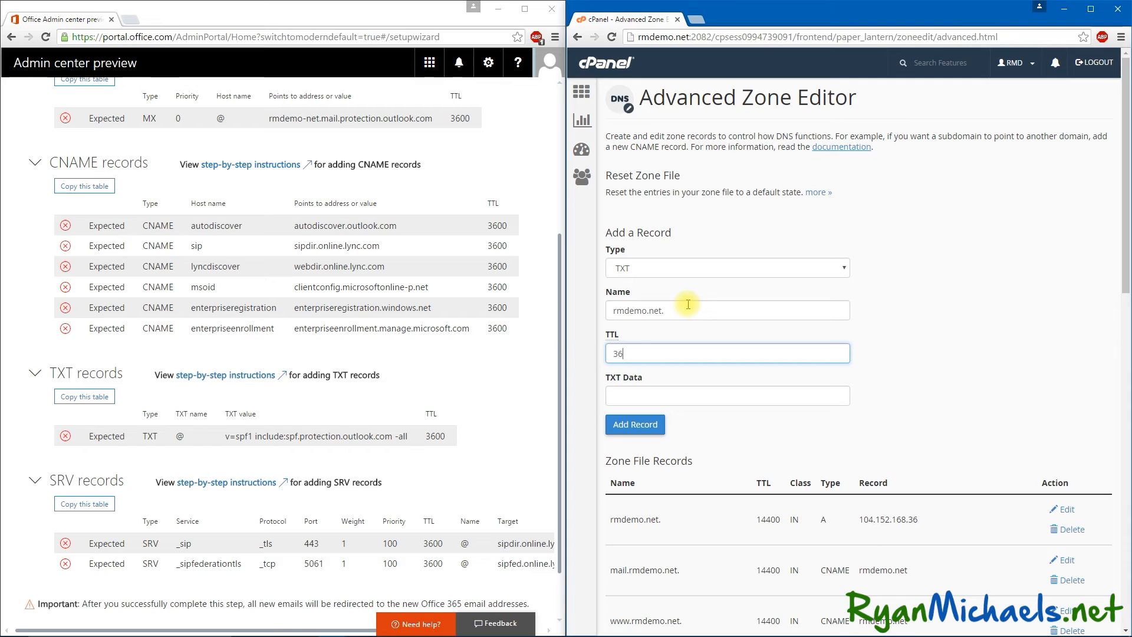
{"action": "type", "text": "3600"}
{"action": "key", "text": "Tab"}
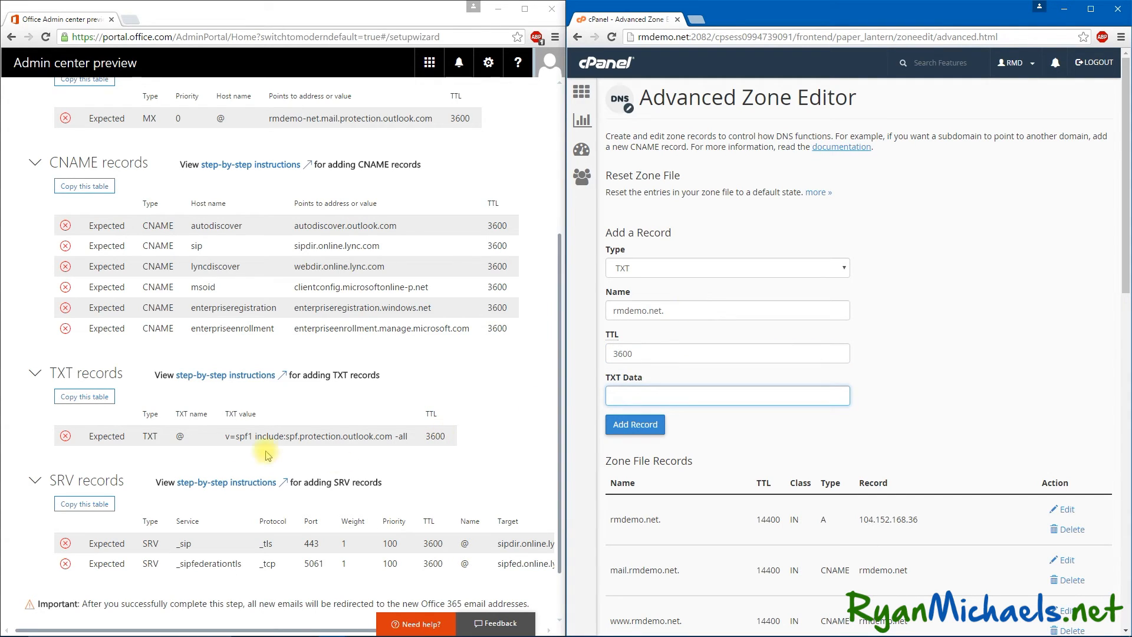
Copy the SPF value v=spf1 include:spf.protection.outlook.com -all from Office 365 into TXT Data and add the record.
{"action": "left_click_drag", "start_coordinate": [217, 438], "coordinate": [412, 436]}
{"action": "key", "text": "ctrl+c"}
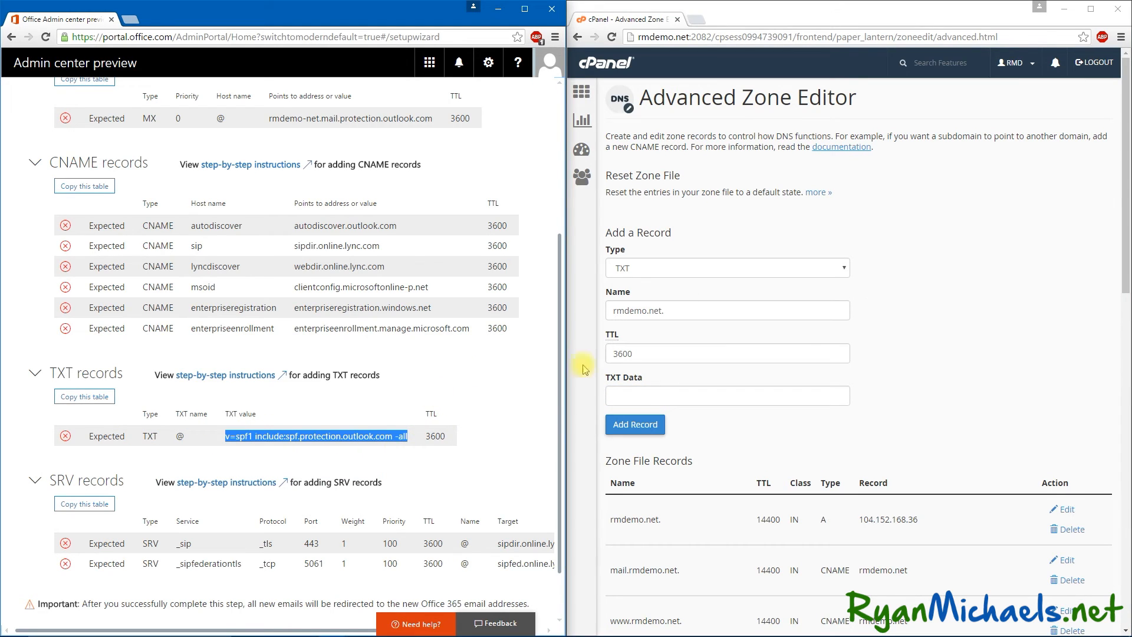
{"action": "left_click", "coordinate": [650, 401]}
{"action": "key", "text": "ctrl+v"}
{"action": "left_click", "coordinate": [640, 424]}
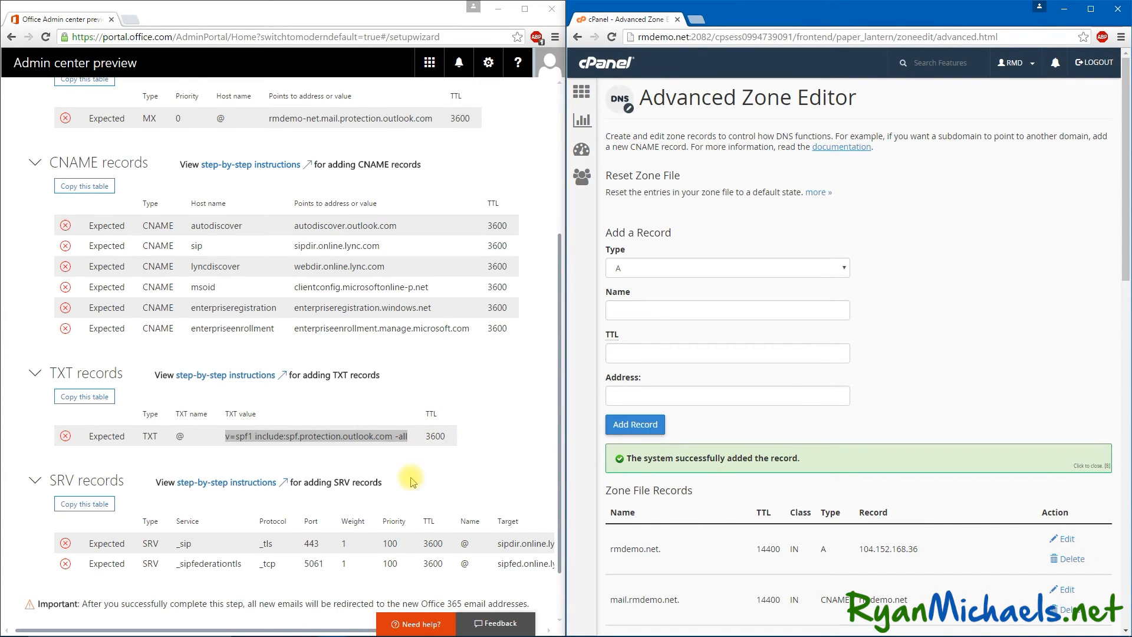
Scroll the Office 365 setup page to the SRV records and Verify button, then open cPanel's record types.
{"action": "scroll", "coordinate": [411, 489], "scroll_direction": "down", "scroll_amount": 1}
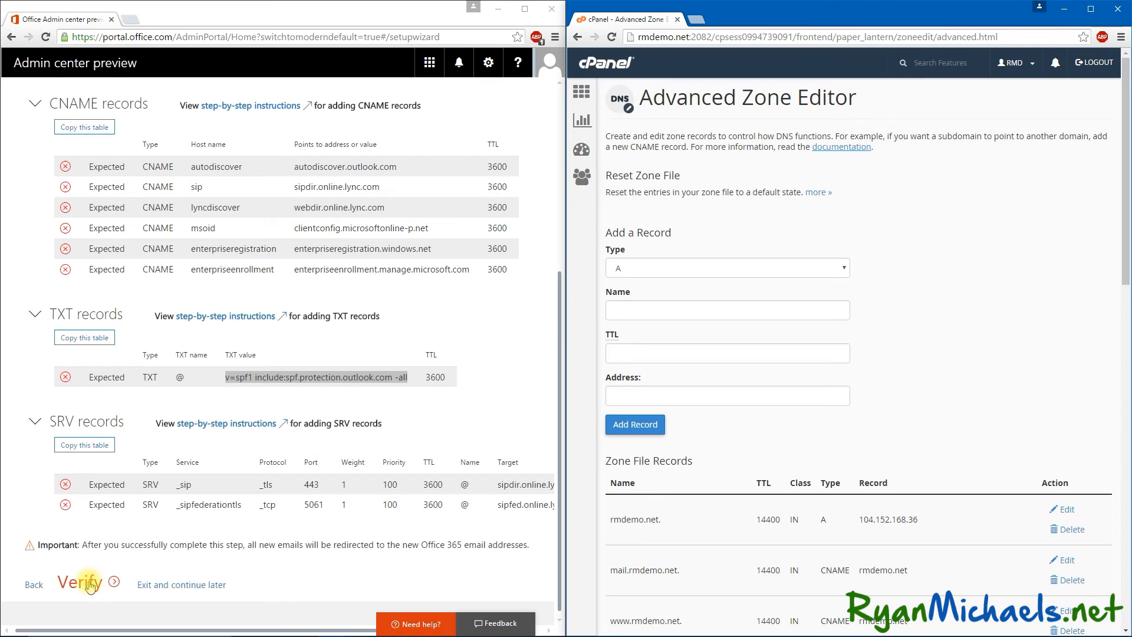
{"action": "left_click", "coordinate": [610, 269]}
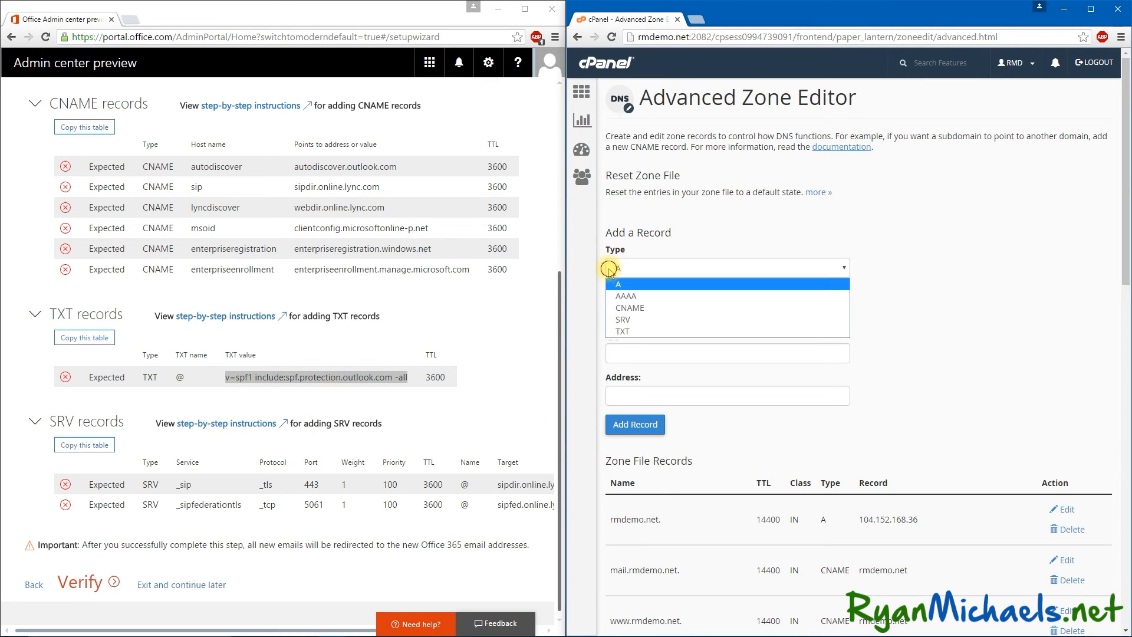
Start an SRV record named _sip._tls.rmdemo.net with TTL 3600.
{"action": "left_click", "coordinate": [627, 314]}
{"action": "left_click", "coordinate": [633, 307]}
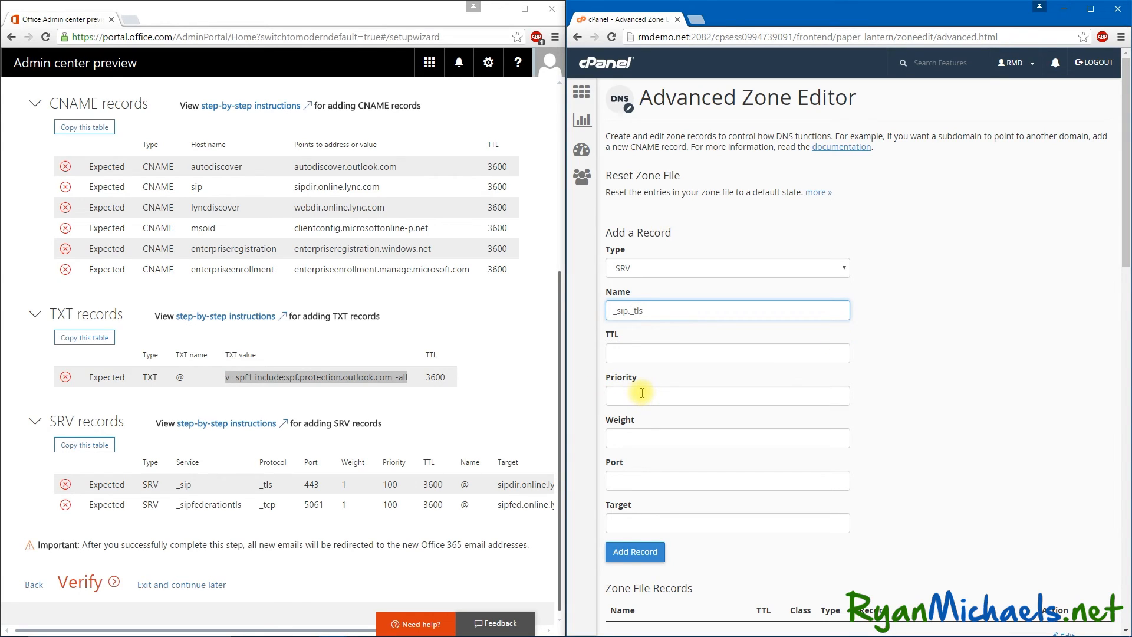
{"action": "type", "text": ".rmo"}
{"action": "type", "text": "dem"}
{"action": "type", "text": "o.net"}
{"action": "key", "text": "Tab"}
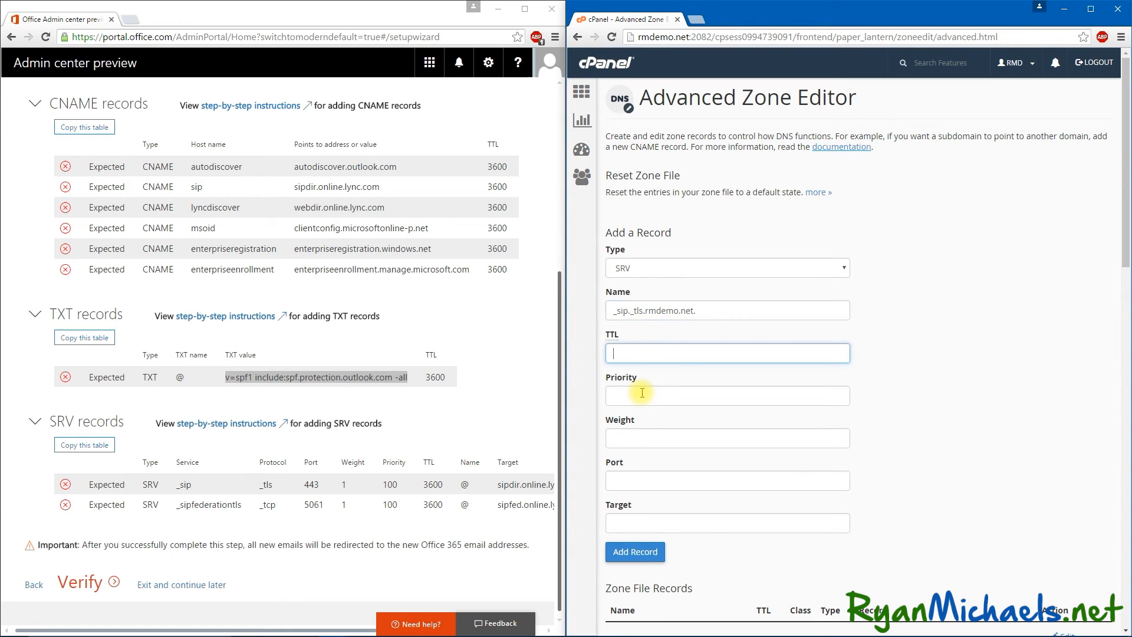
{"action": "type", "text": "36"}
Give it priority 100, weight 1, port 443 and target sipdir.online.lync.com, then add it.
{"action": "left_click", "coordinate": [642, 393]}
{"action": "type", "text": "100"}
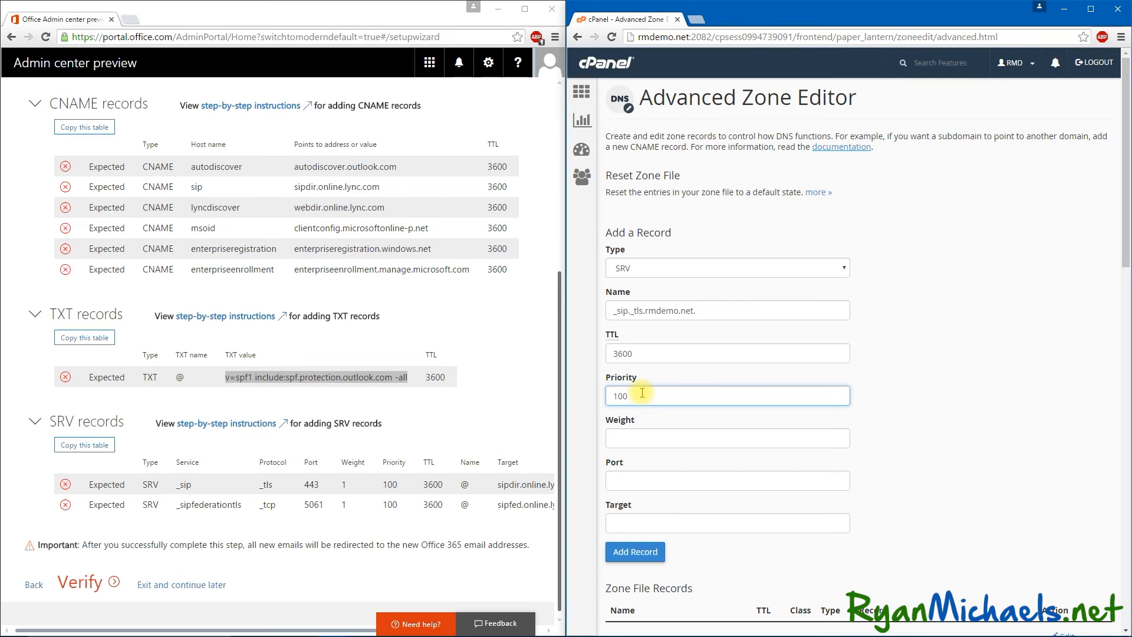
{"action": "left_click", "coordinate": [665, 436]}
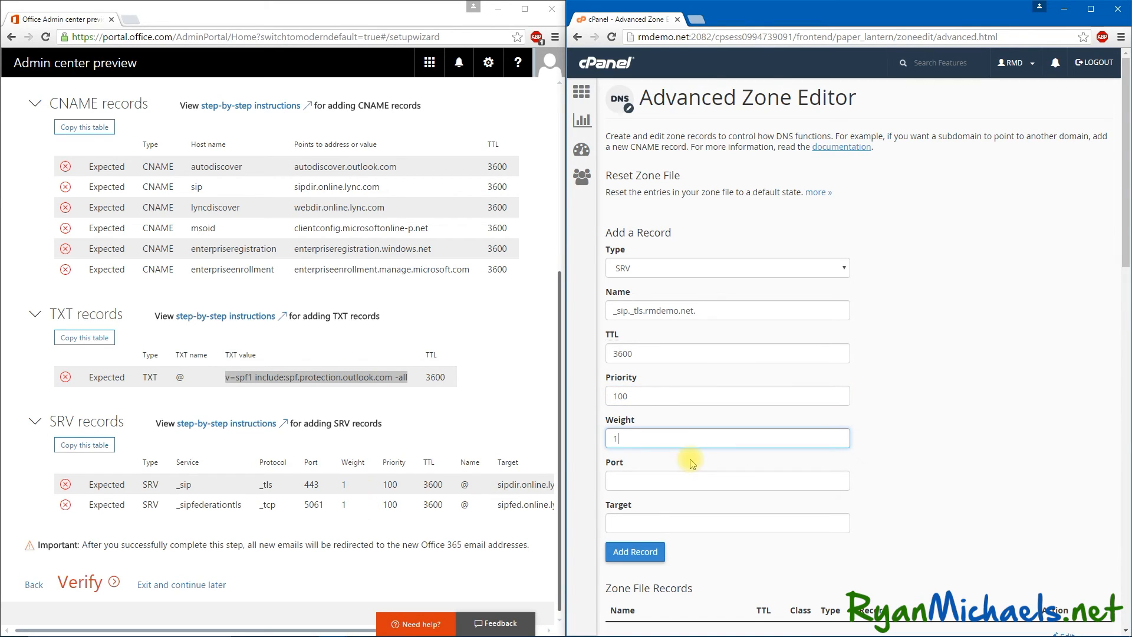
{"action": "left_click", "coordinate": [624, 481]}
{"action": "type", "text": "4432"}
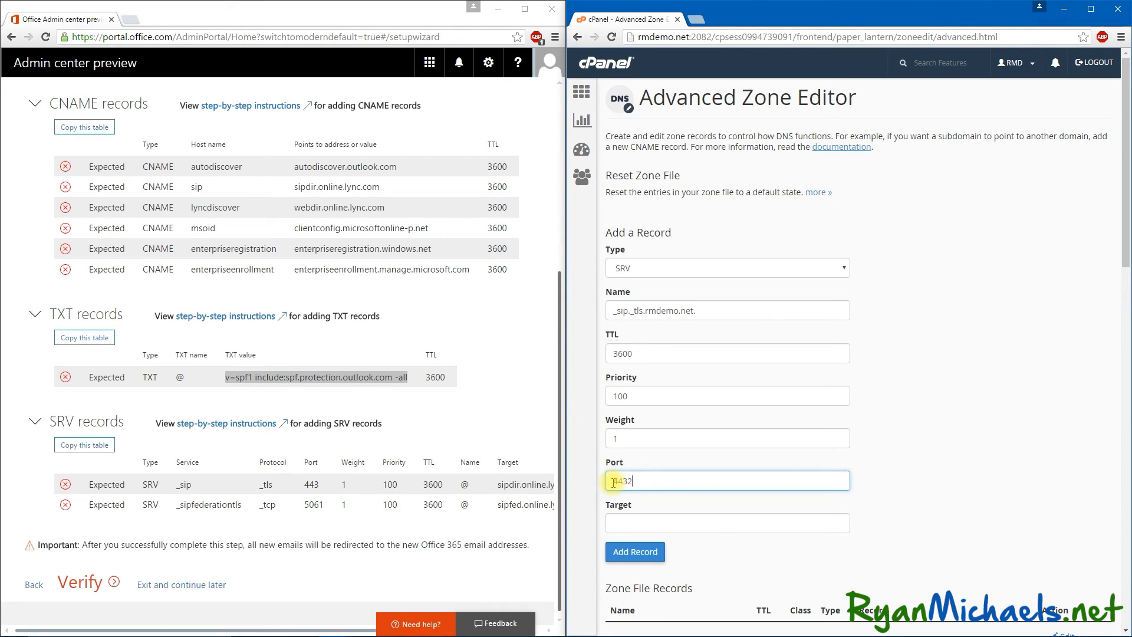
{"action": "left_click_drag", "start_coordinate": [498, 484], "coordinate": [471, 469]}
{"action": "key", "text": "ctrl+c"}
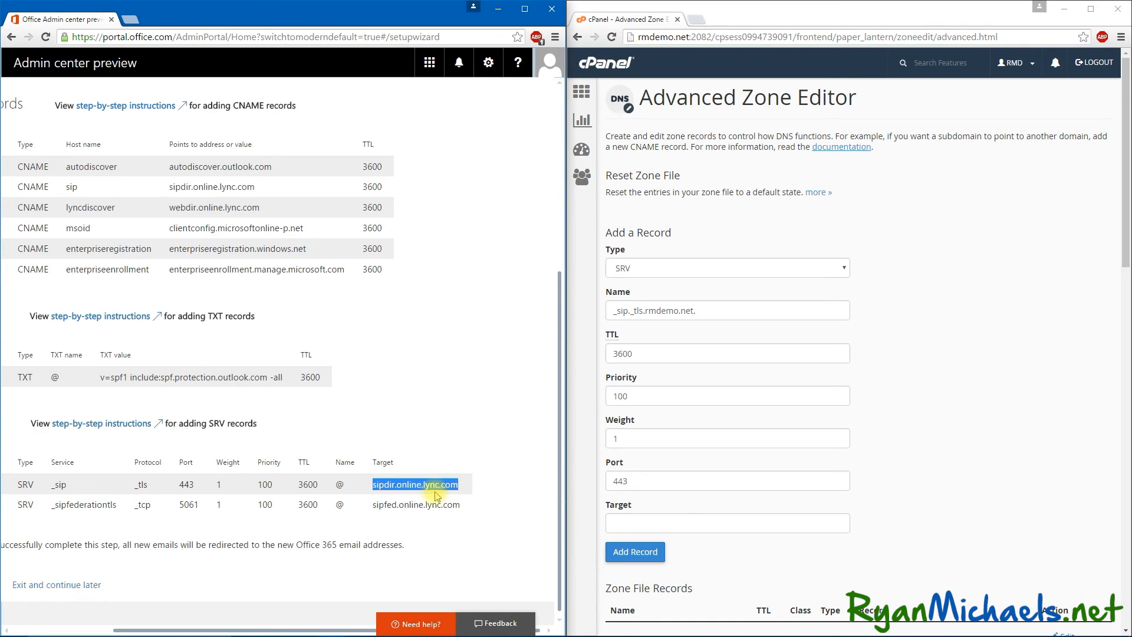
{"action": "left_click", "coordinate": [613, 523]}
{"action": "key", "text": "ctrl+v"}
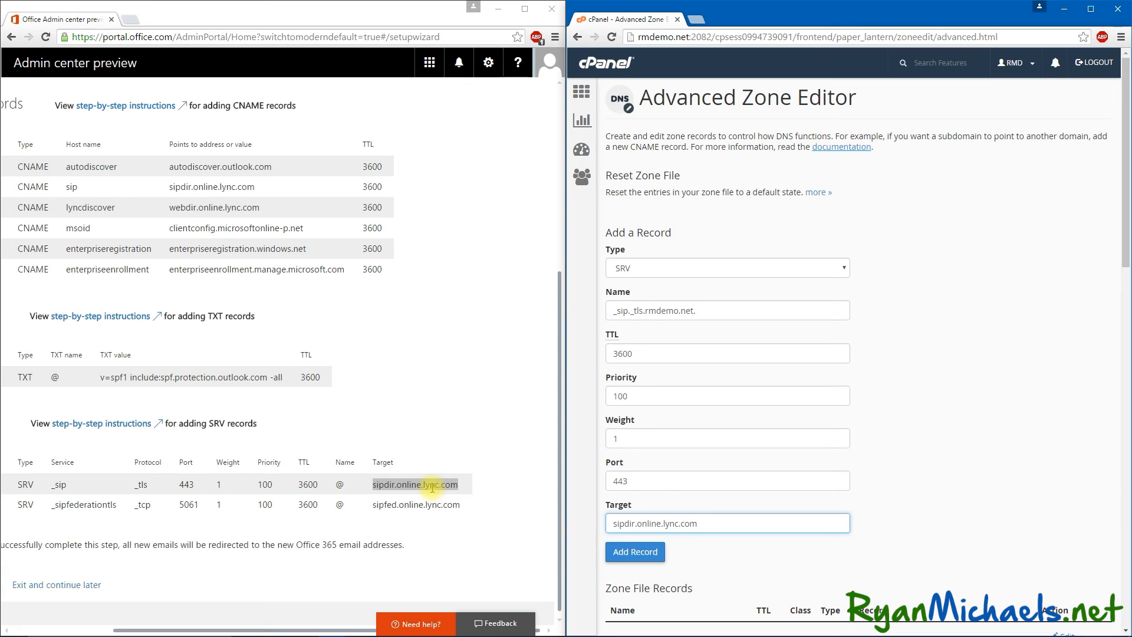
{"action": "left_click", "coordinate": [638, 556]}
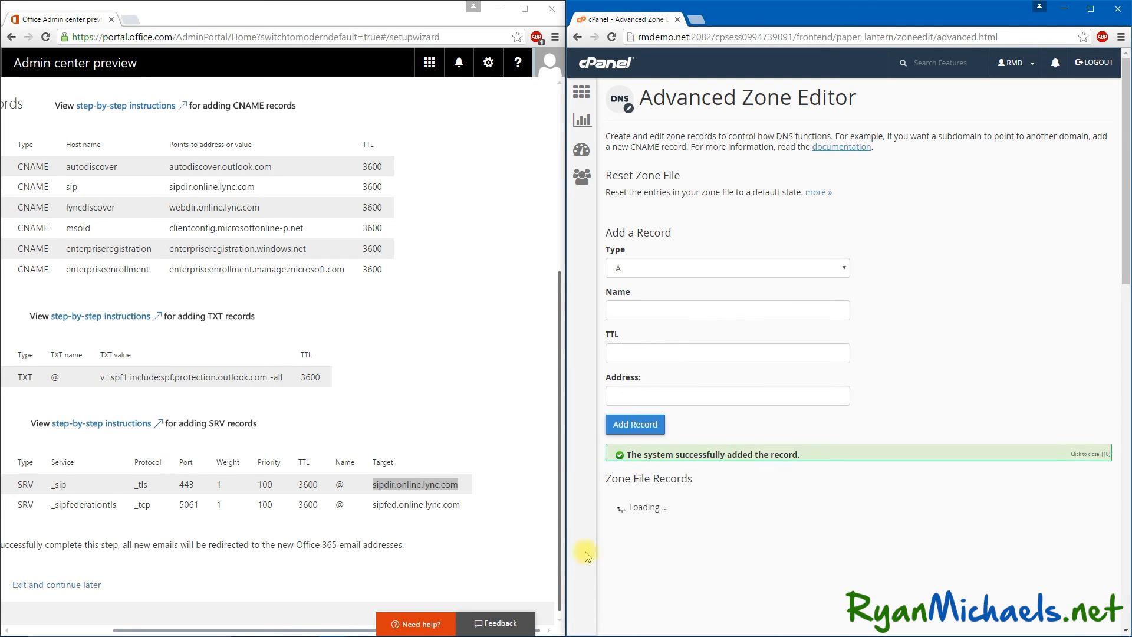
Start a new SRV record named _sipfederationtls._tcp, copying the service name from Office 365.
{"action": "left_click", "coordinate": [522, 536]}
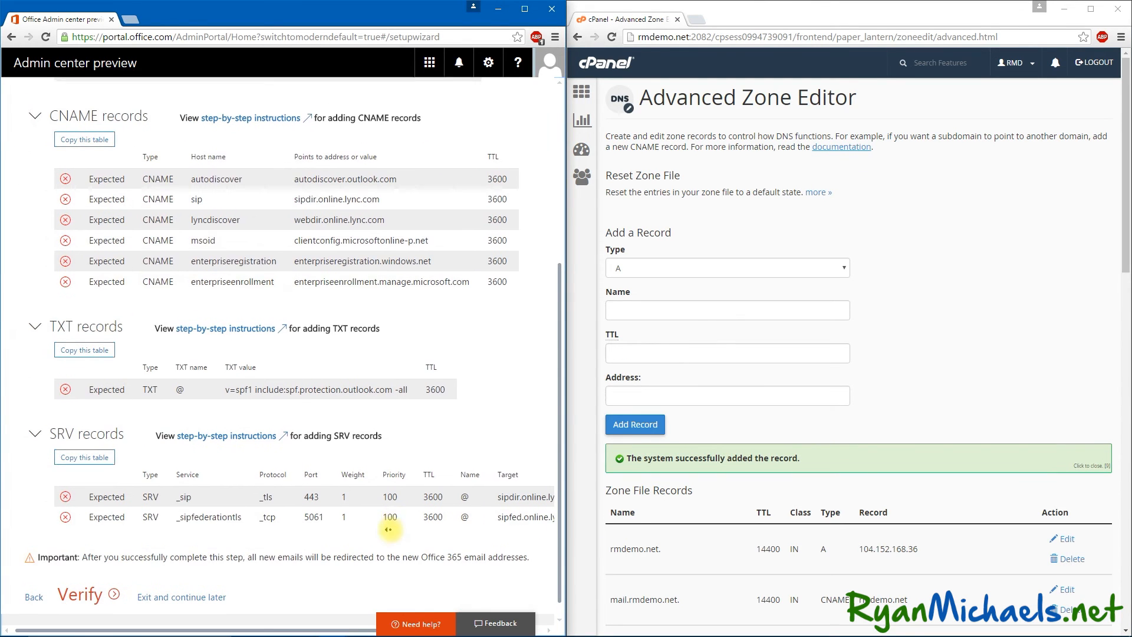
{"action": "left_click", "coordinate": [756, 267]}
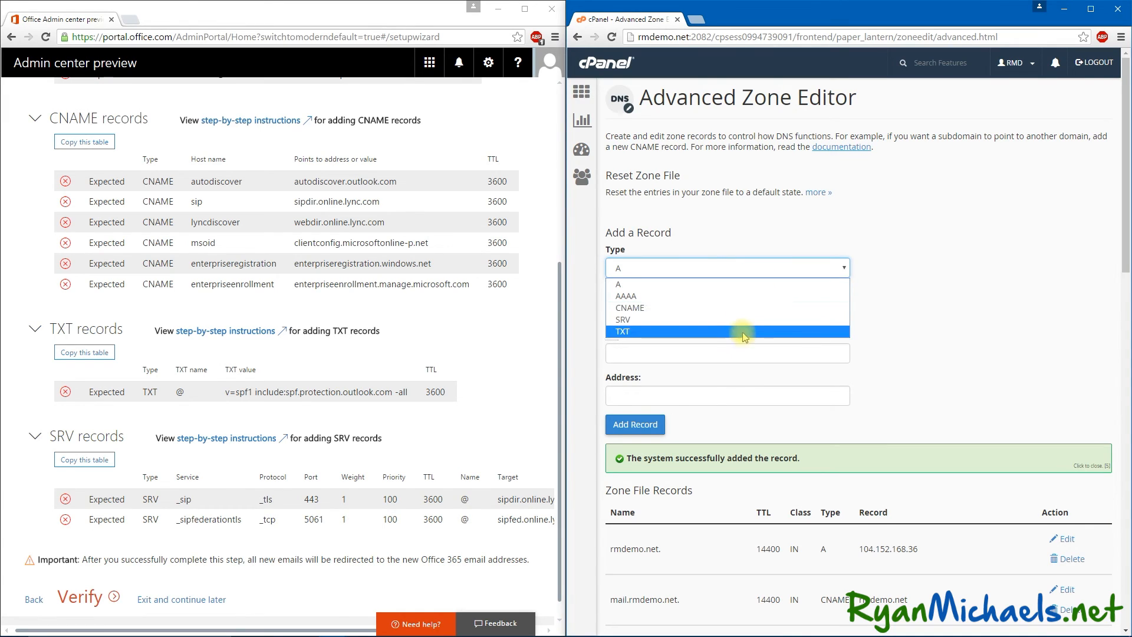
{"action": "left_click", "coordinate": [751, 319]}
{"action": "left_click", "coordinate": [747, 309]}
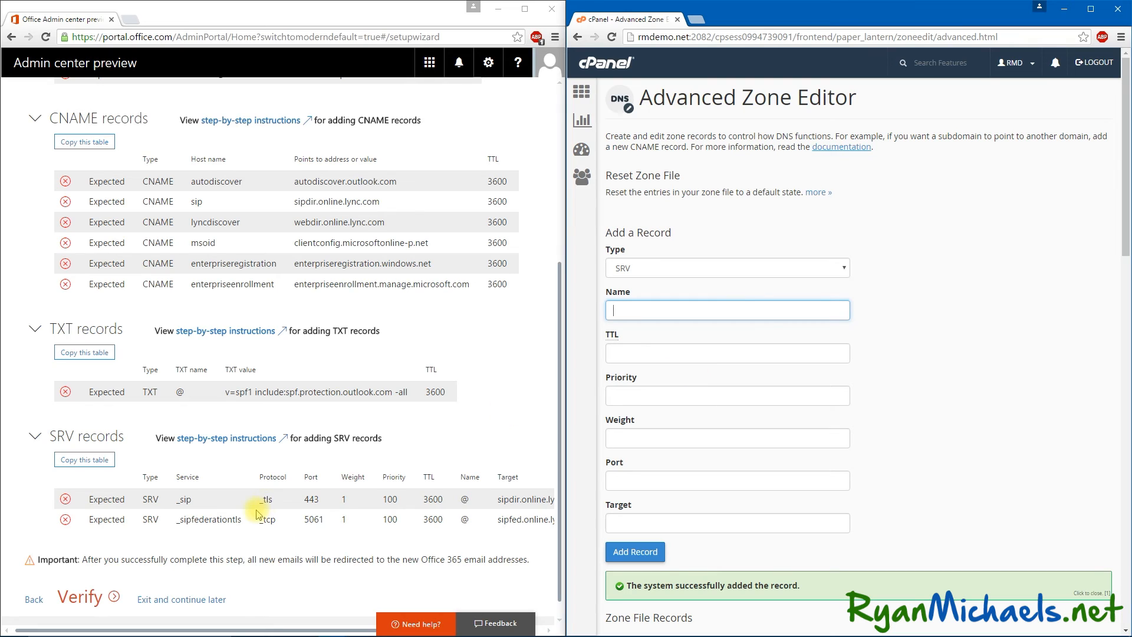
{"action": "left_click_drag", "start_coordinate": [243, 519], "coordinate": [172, 526]}
{"action": "key", "text": "ctrl+c"}
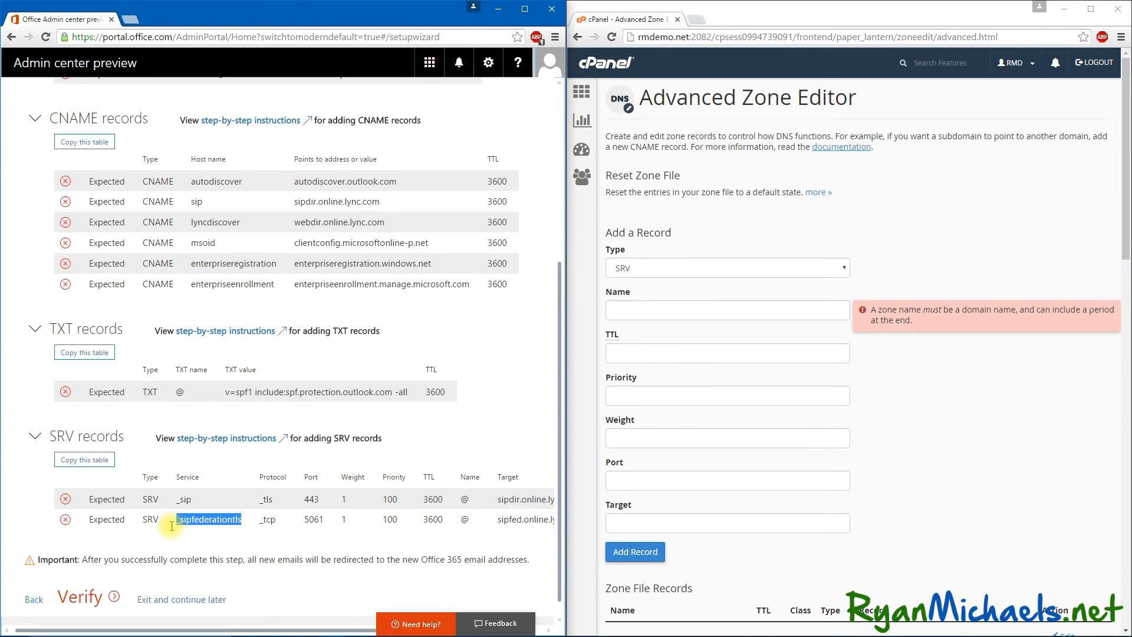
{"action": "left_click", "coordinate": [675, 313]}
{"action": "key", "text": "ctrl+v"}
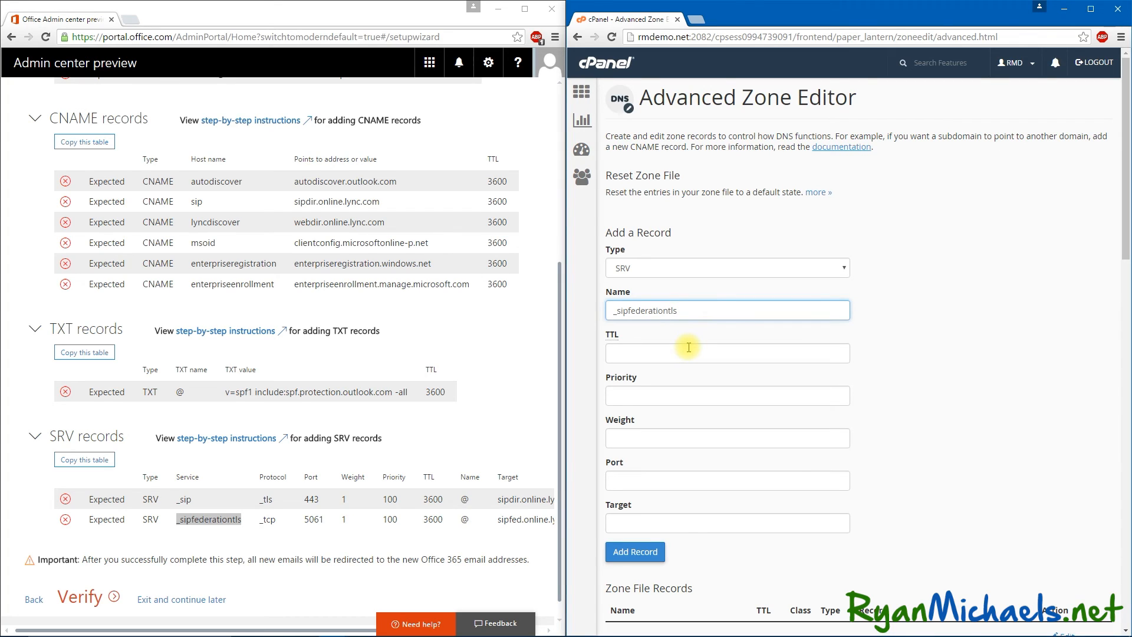
{"action": "type", "text": "."}
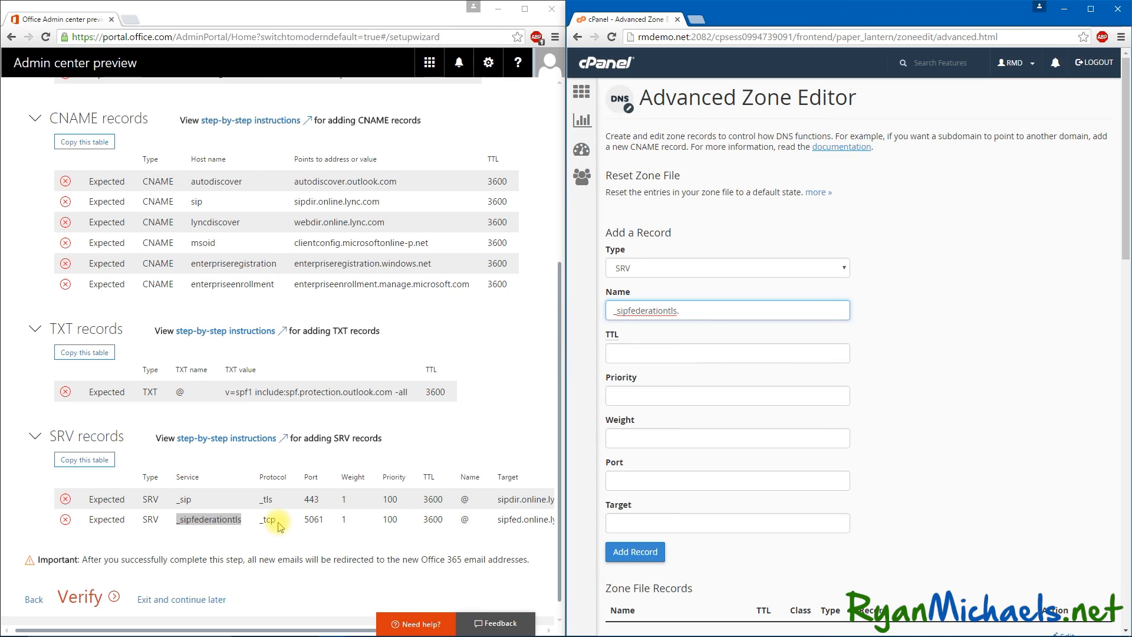
{"action": "type", "text": "_tcp."}
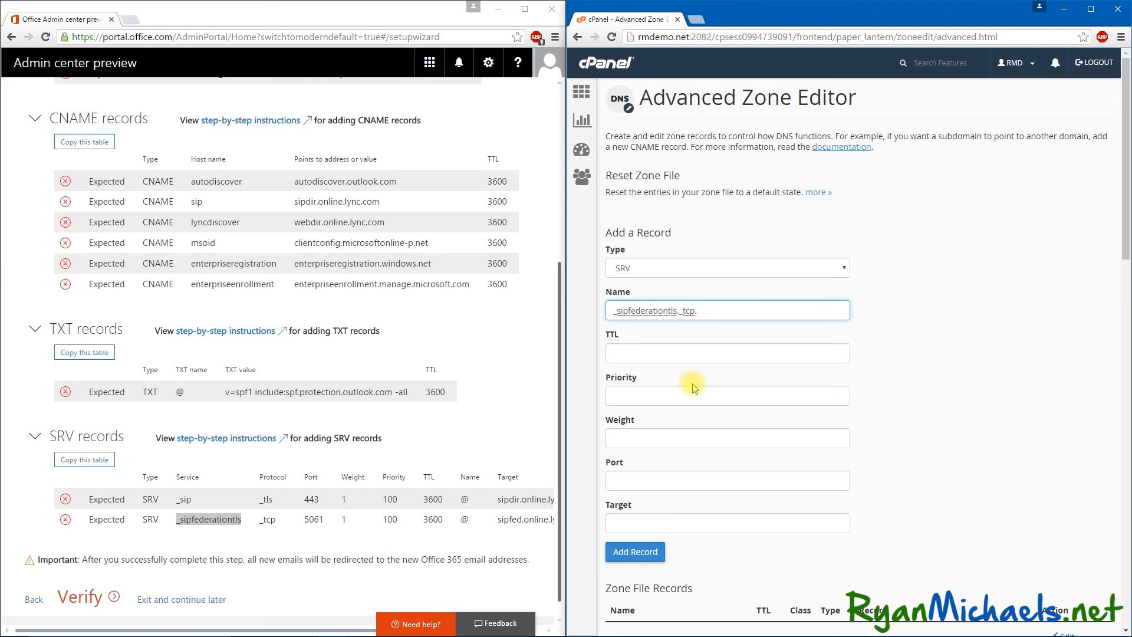
Give it priority 100, weight 1, port 5061 and target sipfed.online.lync.com, then add it.
{"action": "key", "text": "Tab"}
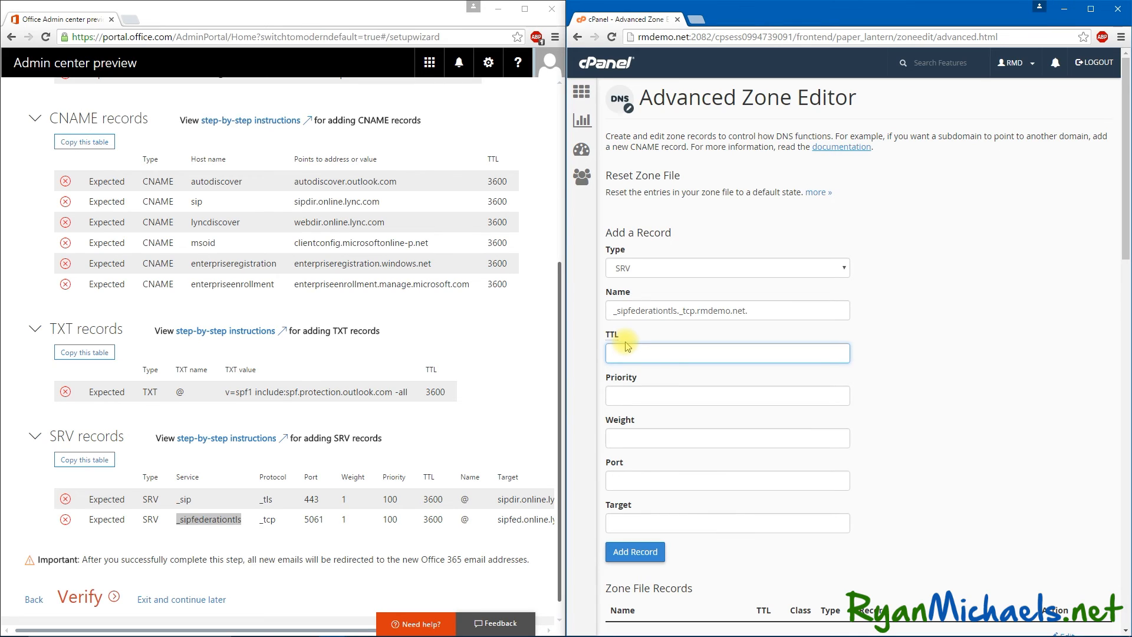
{"action": "key", "text": "Tab"}
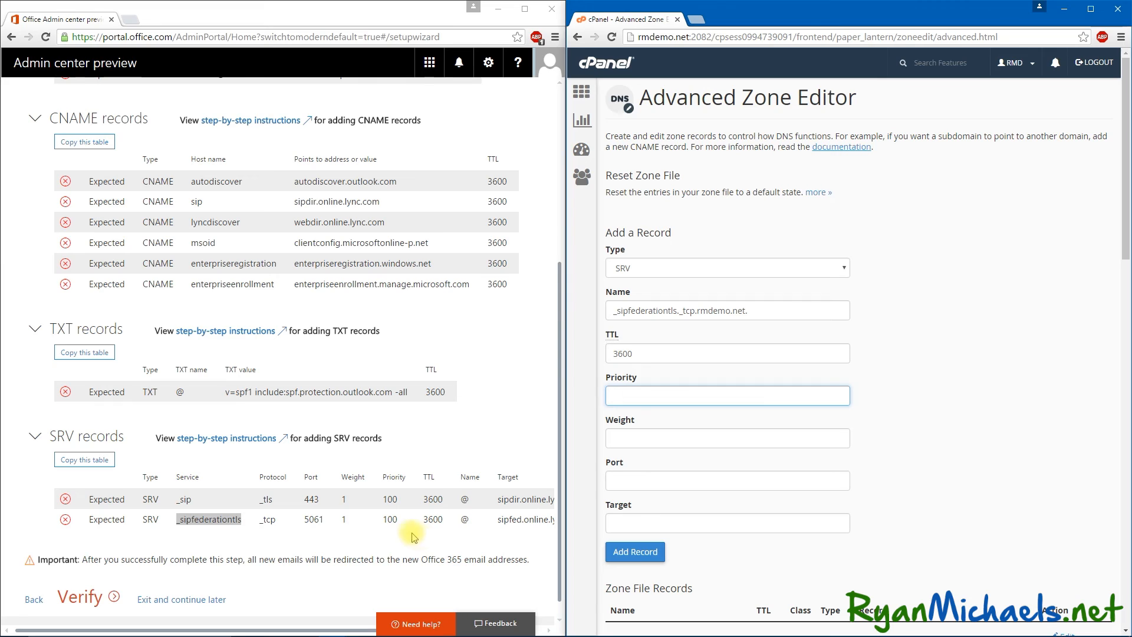
{"action": "type", "text": "100"}
{"action": "key", "text": "Tab"}
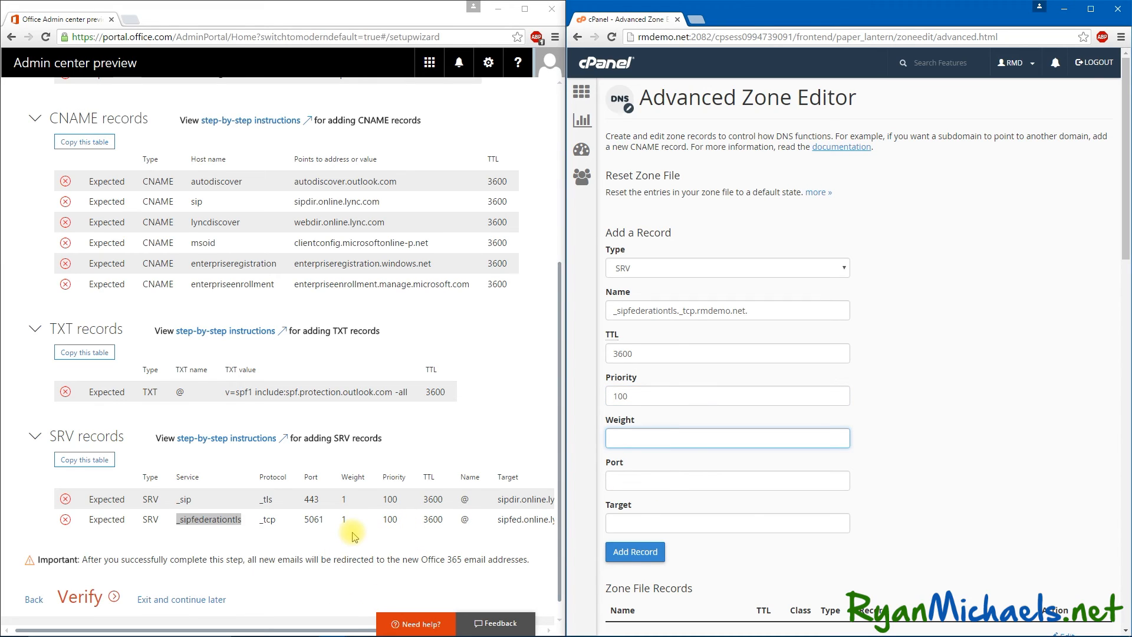
{"action": "key", "text": "Tab"}
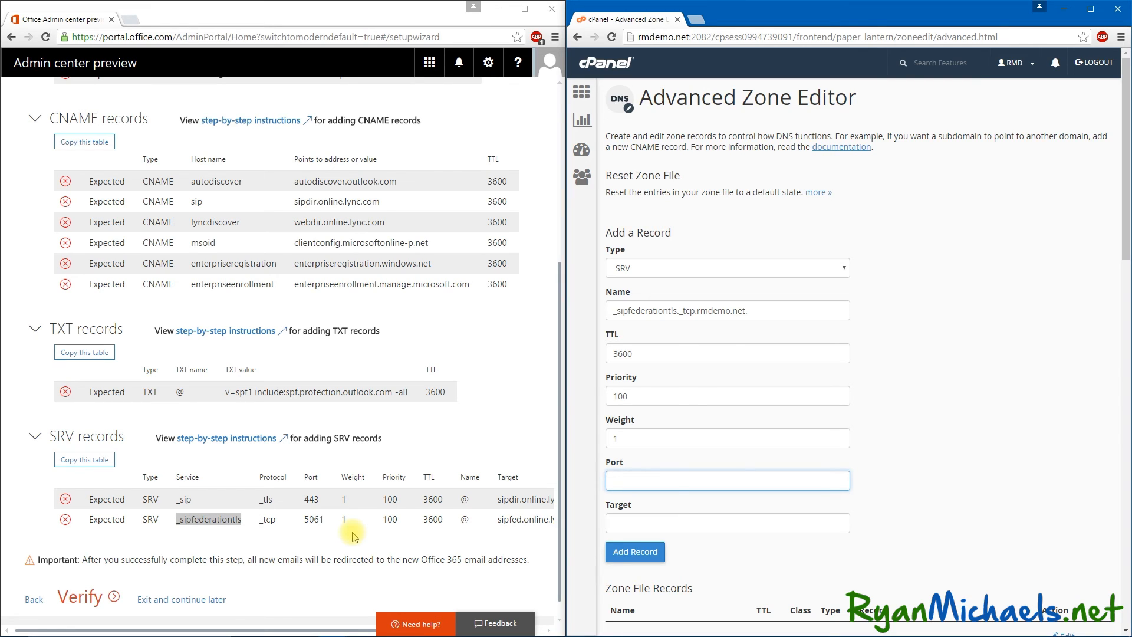
{"action": "type", "text": "506"}
{"action": "mouse_move", "coordinate": [494, 518]}
{"action": "left_mouse_down"}
{"action": "mouse_move", "coordinate": [557, 519]}
{"action": "mouse_move", "coordinate": [513, 523]}
{"action": "left_mouse_up"}
{"action": "key", "text": "ctrl+c"}
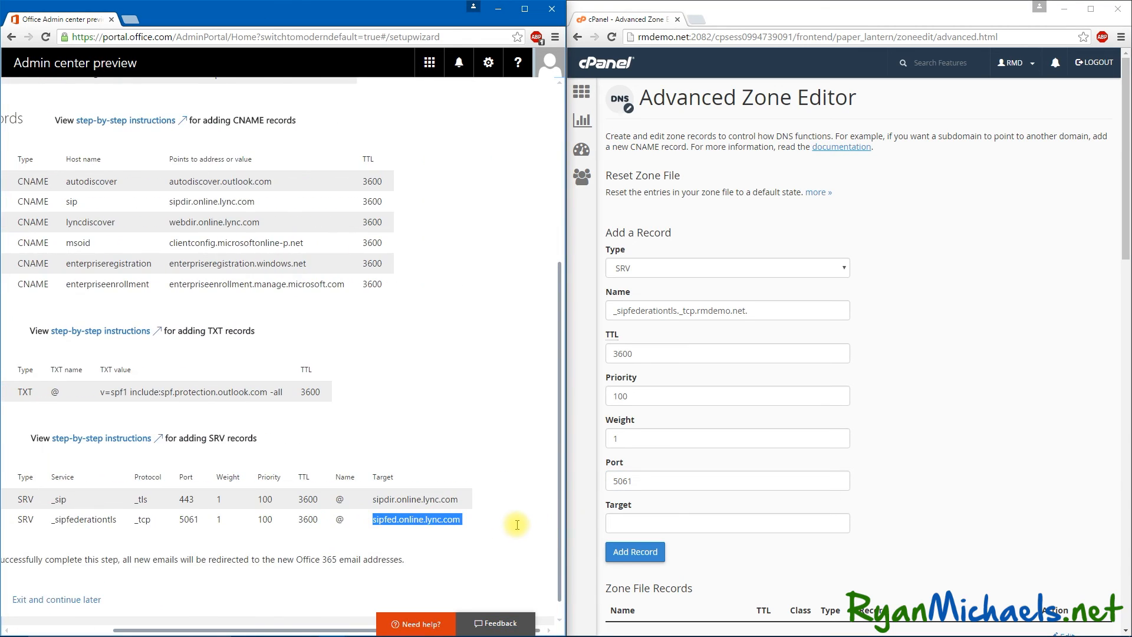
{"action": "left_click", "coordinate": [643, 524]}
{"action": "key", "text": "ctrl+v"}
{"action": "left_click", "coordinate": [645, 549]}
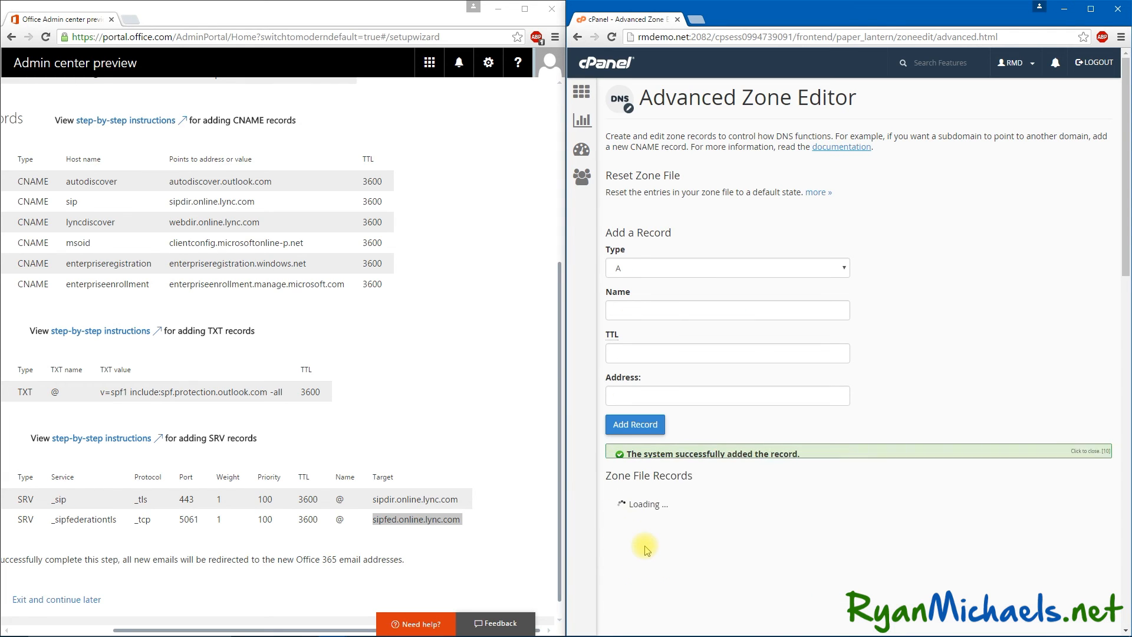
Verify the rmdemo.net DNS records in Office 365 and review the end-of-setup page.
{"action": "left_click", "coordinate": [513, 523]}
{"action": "scroll", "coordinate": [413, 471], "scroll_direction": "left", "scroll_amount": 3}
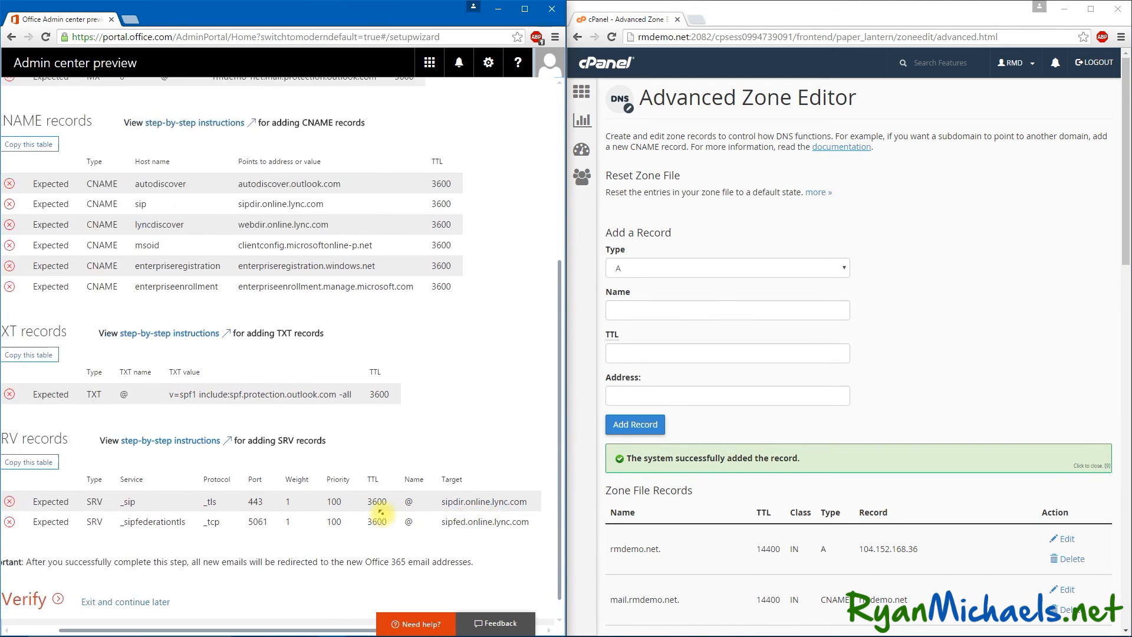
{"action": "scroll", "coordinate": [407, 477], "scroll_direction": "up", "scroll_amount": 2}
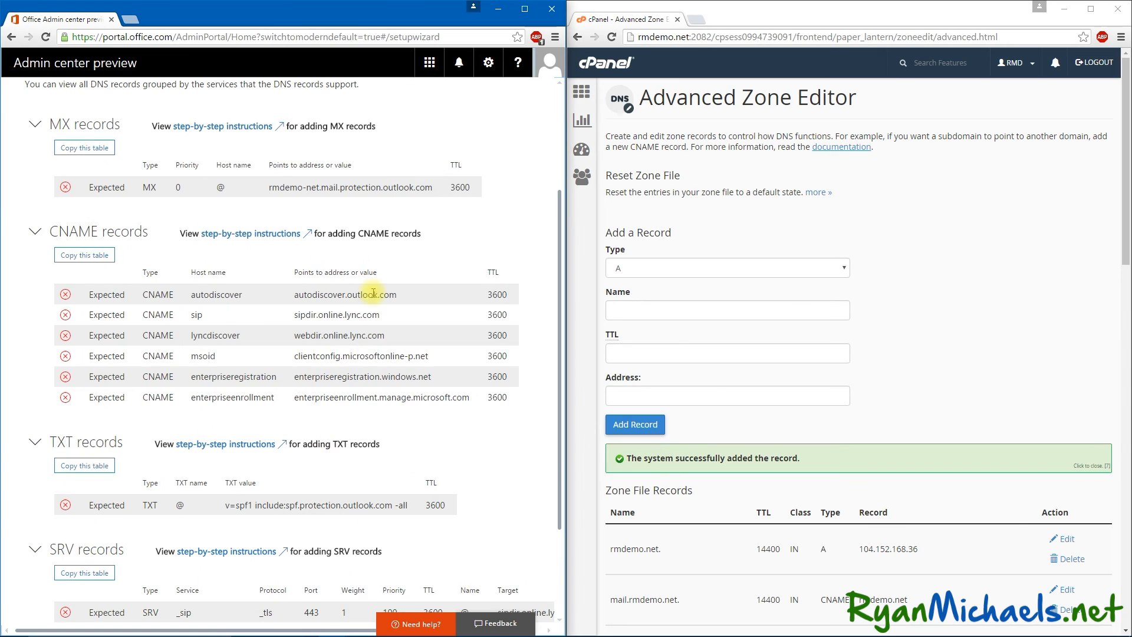
{"action": "scroll", "coordinate": [182, 215], "scroll_direction": "up", "scroll_amount": 2}
{"action": "scroll", "coordinate": [179, 211], "scroll_direction": "down", "scroll_amount": 4}
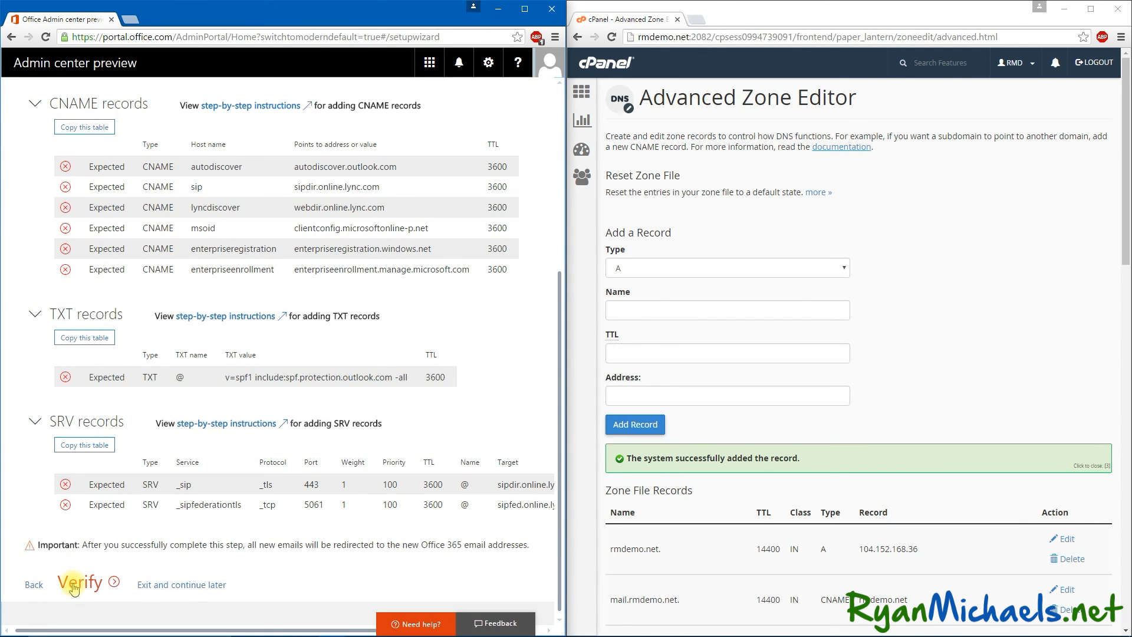
{"action": "left_click", "coordinate": [73, 585]}
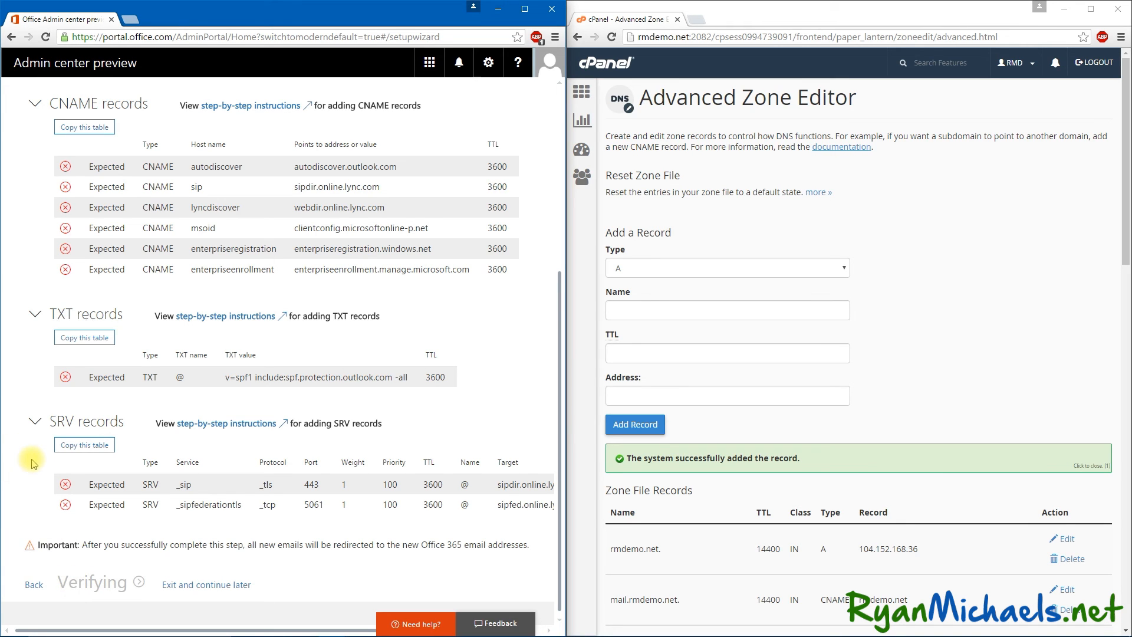
{"action": "scroll", "coordinate": [34, 465], "scroll_direction": "up", "scroll_amount": 5}
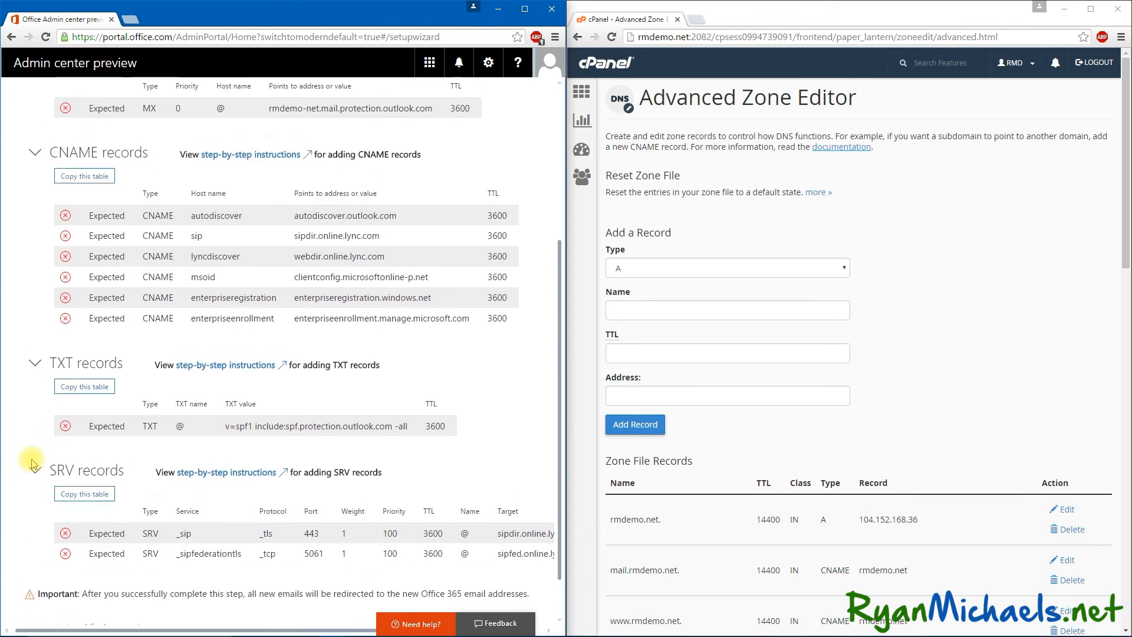
{"action": "scroll", "coordinate": [33, 464], "scroll_direction": "down", "scroll_amount": 3}
{"action": "scroll", "coordinate": [34, 464], "scroll_direction": "down", "scroll_amount": 2}
{"action": "scroll", "coordinate": [33, 465], "scroll_direction": "down", "scroll_amount": 1}
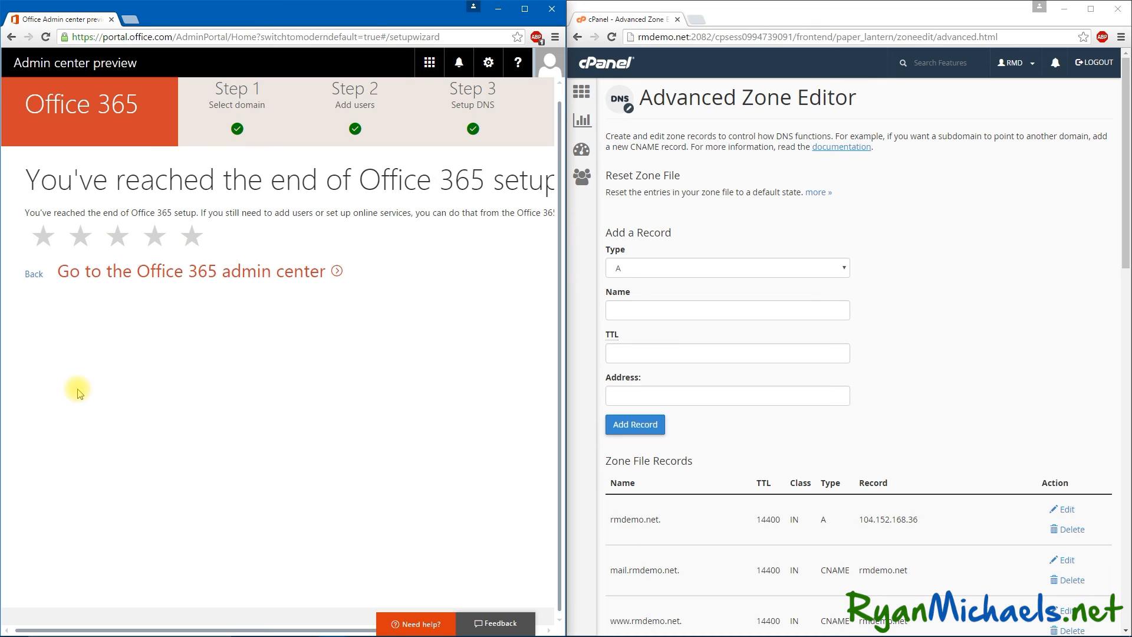
Rate setup five stars, go to the admin center, minimize cPanel and maximize the Office window.
{"action": "left_click", "coordinate": [198, 241]}
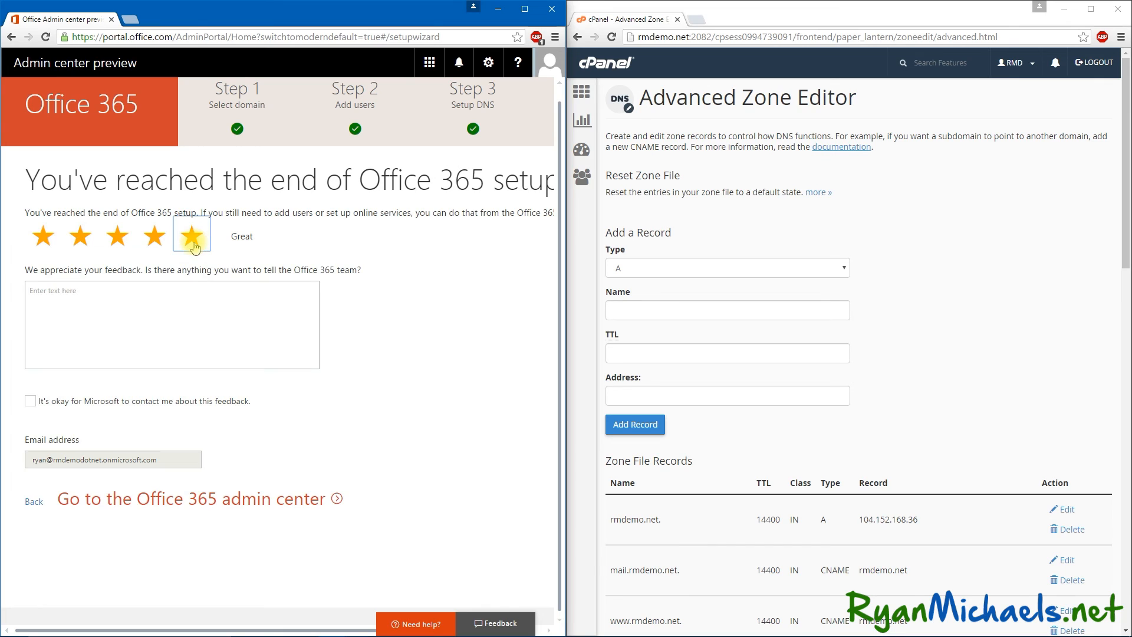
{"action": "left_click", "coordinate": [150, 501]}
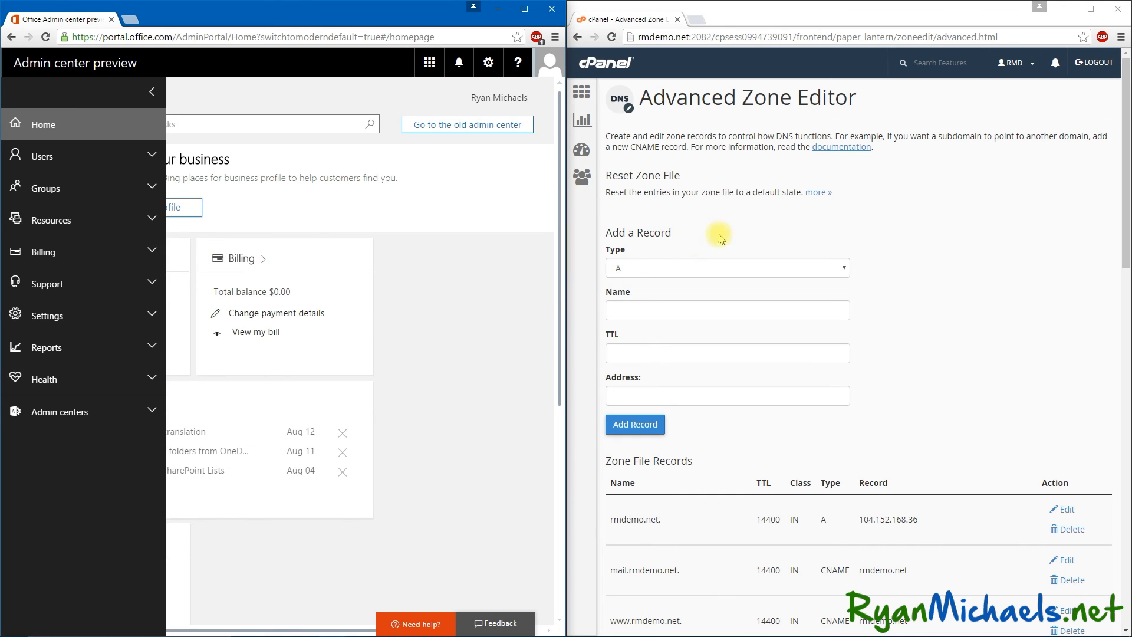
{"action": "left_click", "coordinate": [889, 216]}
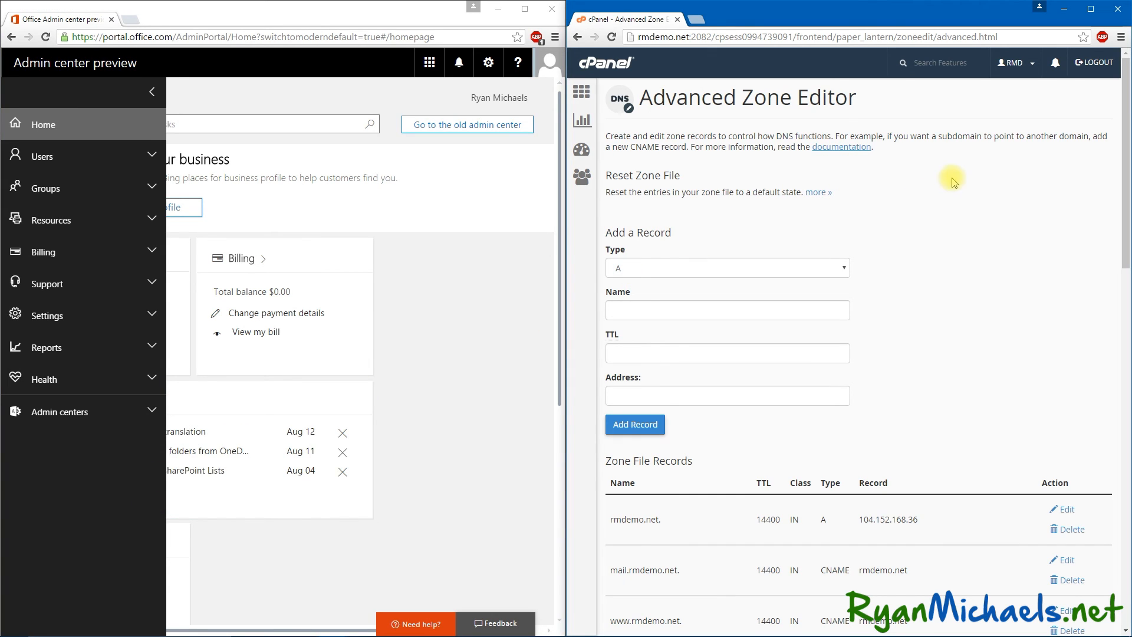
{"action": "left_click", "coordinate": [1065, 8]}
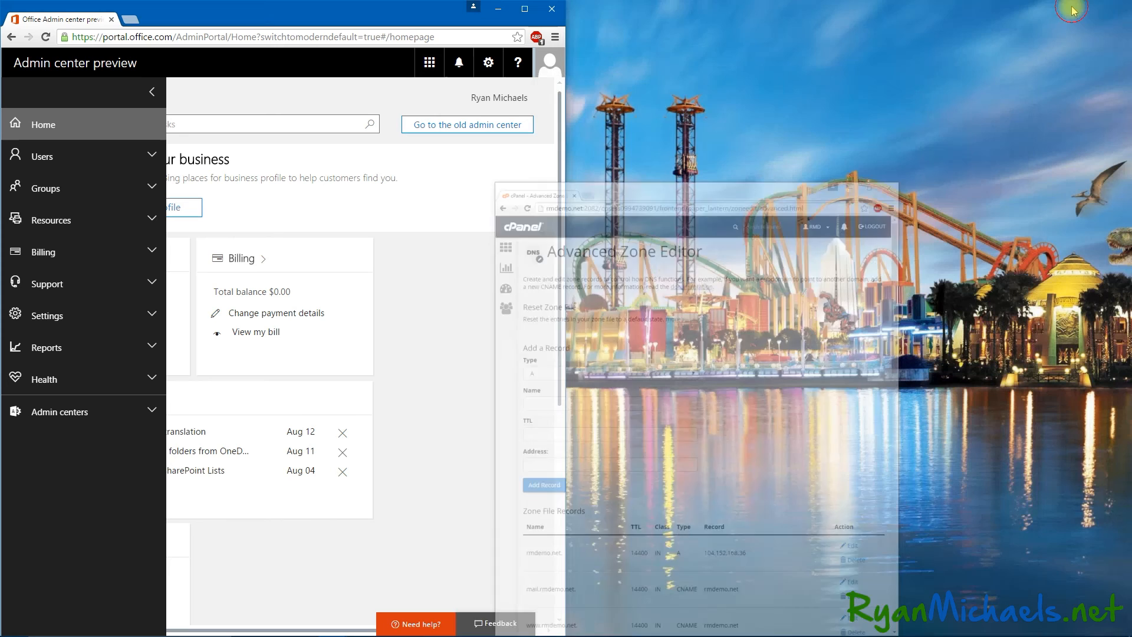
{"action": "left_click", "coordinate": [524, 9]}
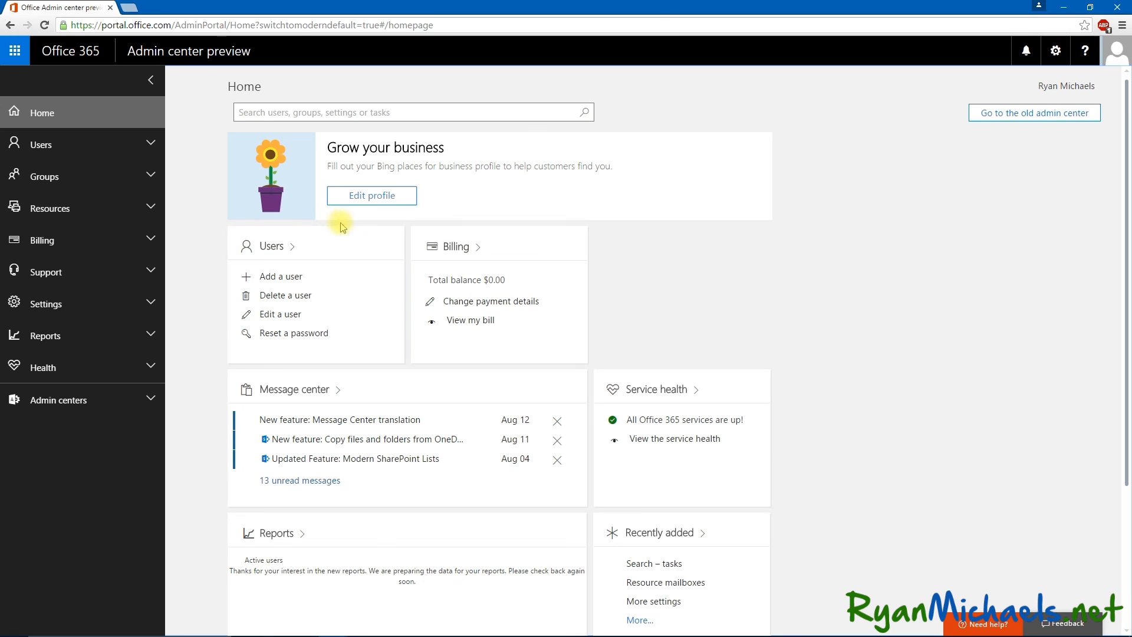
Open the active user's account and add a new email alias on the rmdemo.net domain.
{"action": "left_click", "coordinate": [146, 144]}
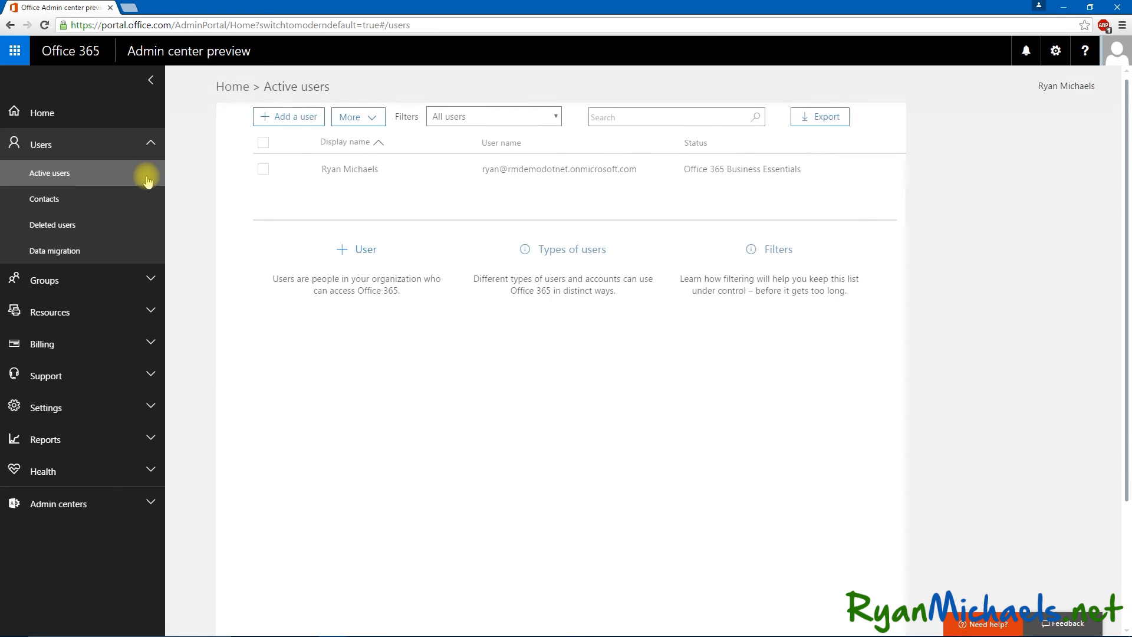
{"action": "left_click", "coordinate": [290, 171]}
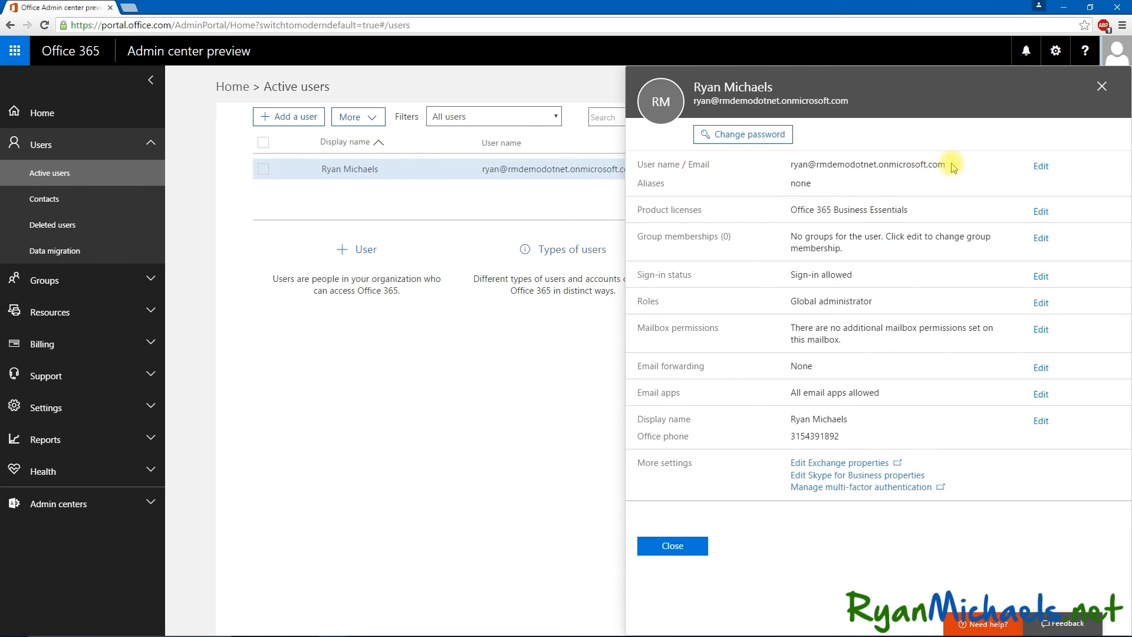
{"action": "left_click", "coordinate": [1037, 166]}
{"action": "left_click", "coordinate": [726, 274]}
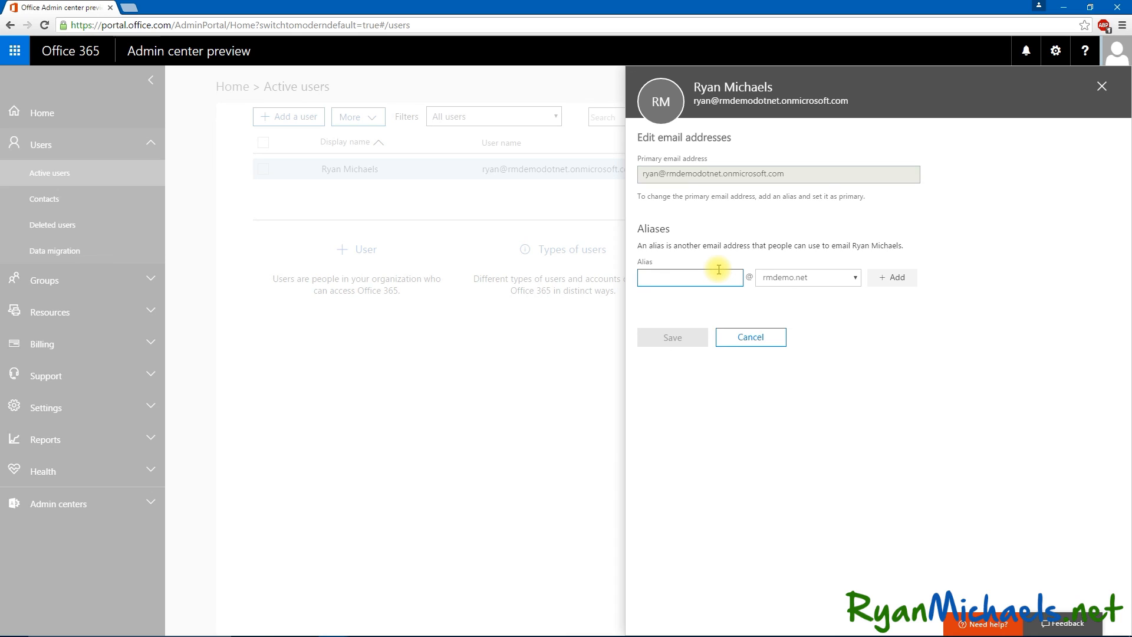
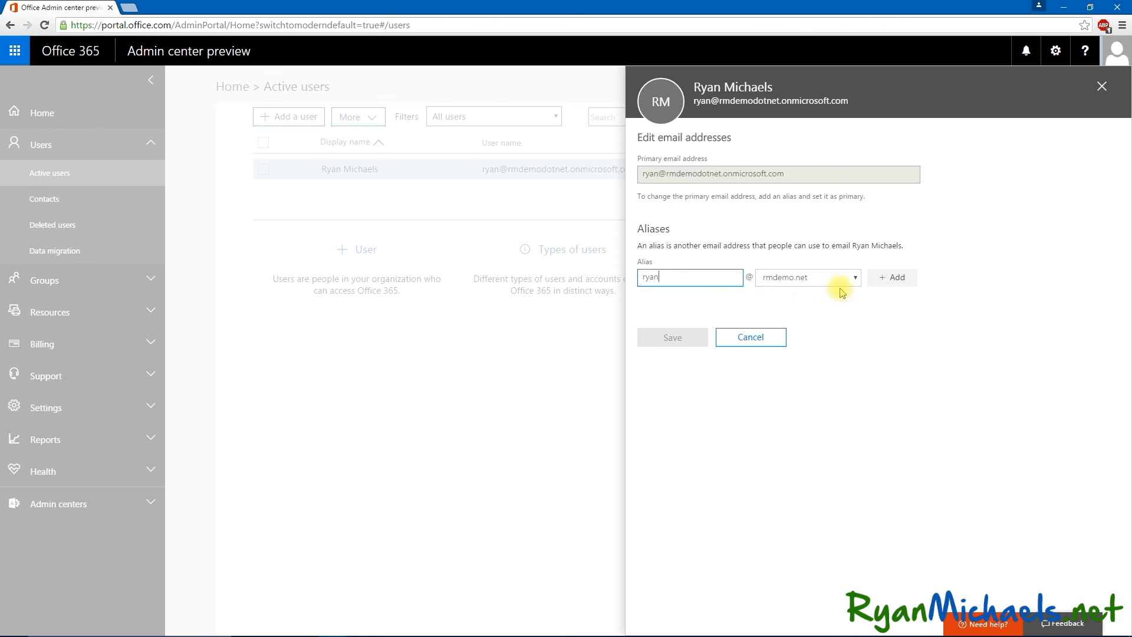
{"action": "left_click", "coordinate": [883, 286]}
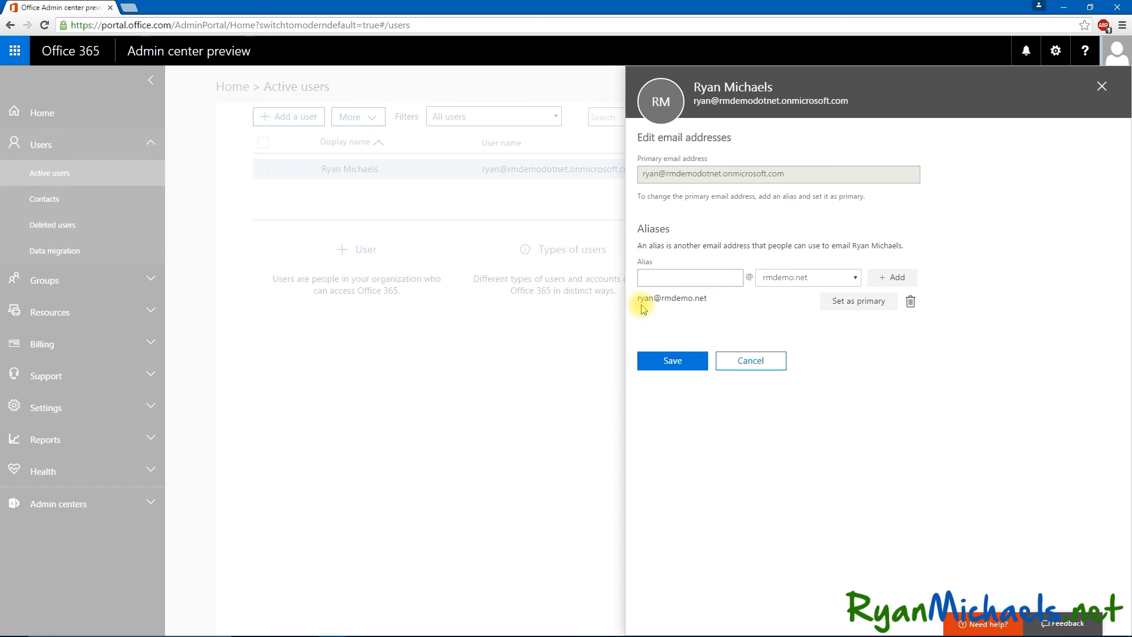
Set the rmdemo.net alias as the user's primary address and save the changes.
{"action": "left_click_drag", "start_coordinate": [639, 299], "coordinate": [687, 299]}
{"action": "left_click", "coordinate": [721, 295]}
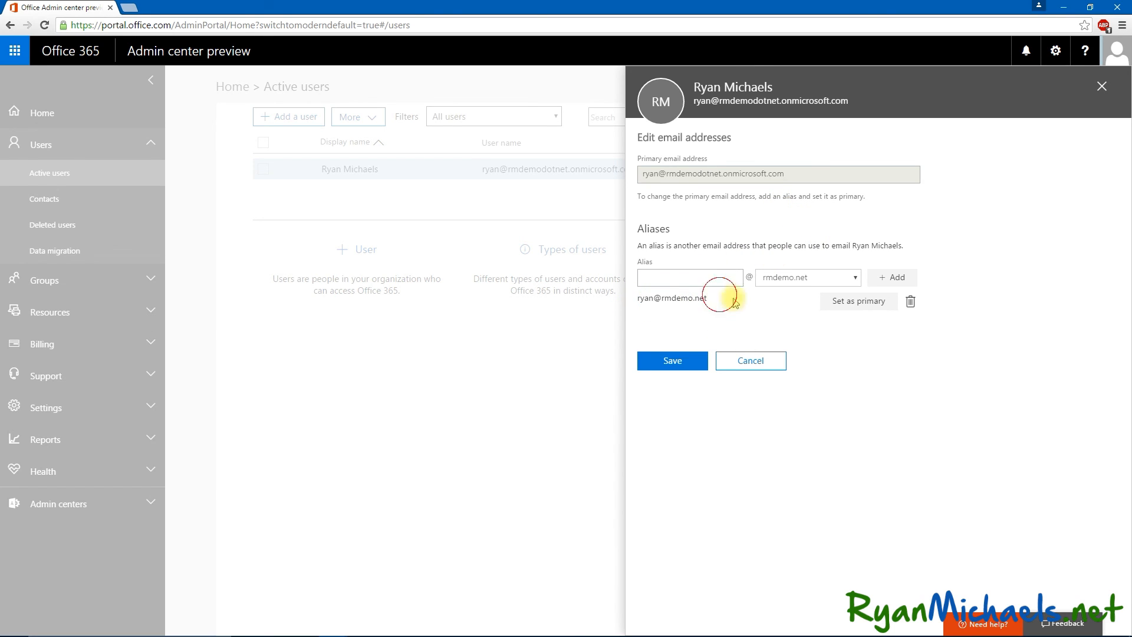
{"action": "left_click", "coordinate": [827, 311]}
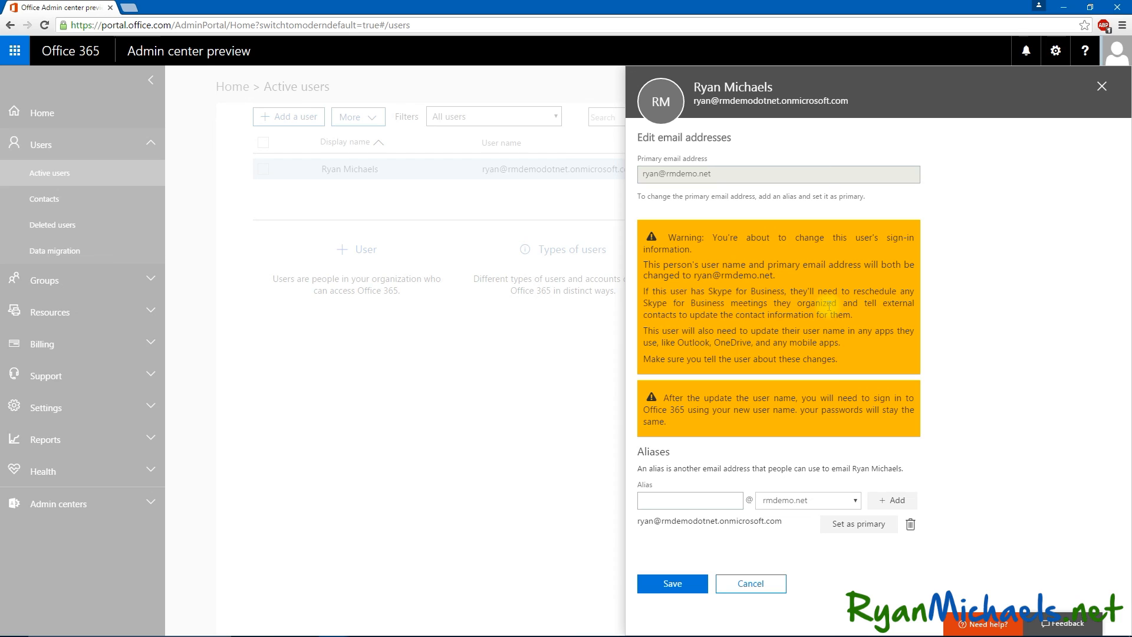
{"action": "left_click", "coordinate": [675, 590]}
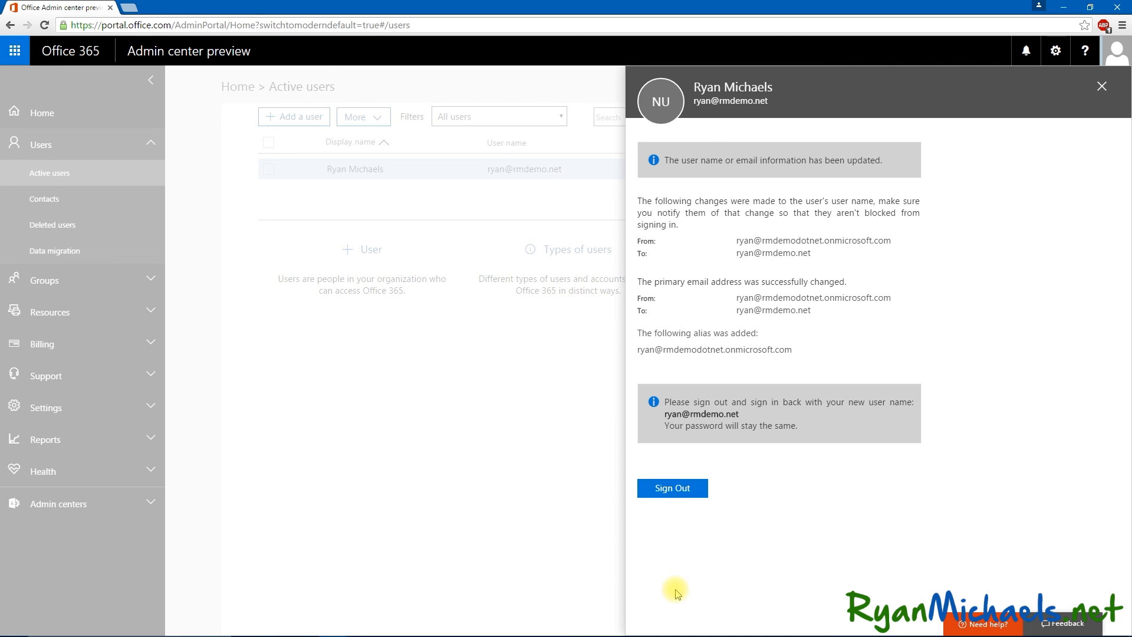
Sign out and back in with the user's new rmdemo.net address and password, declining Chrome's password save.
{"action": "left_click", "coordinate": [669, 496]}
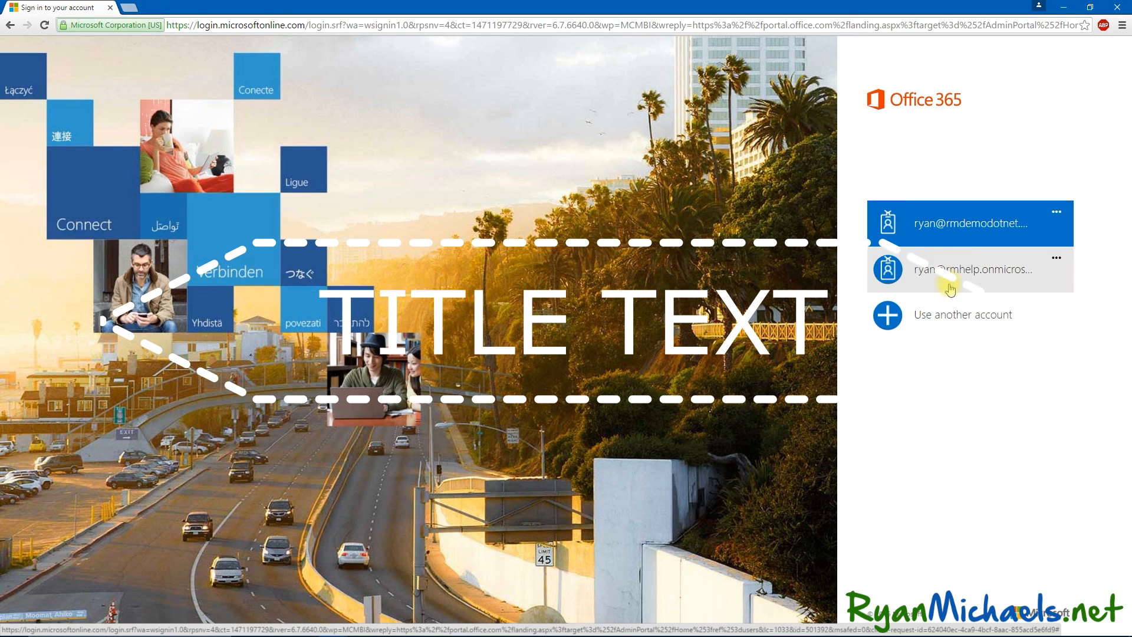
{"action": "left_click", "coordinate": [964, 321]}
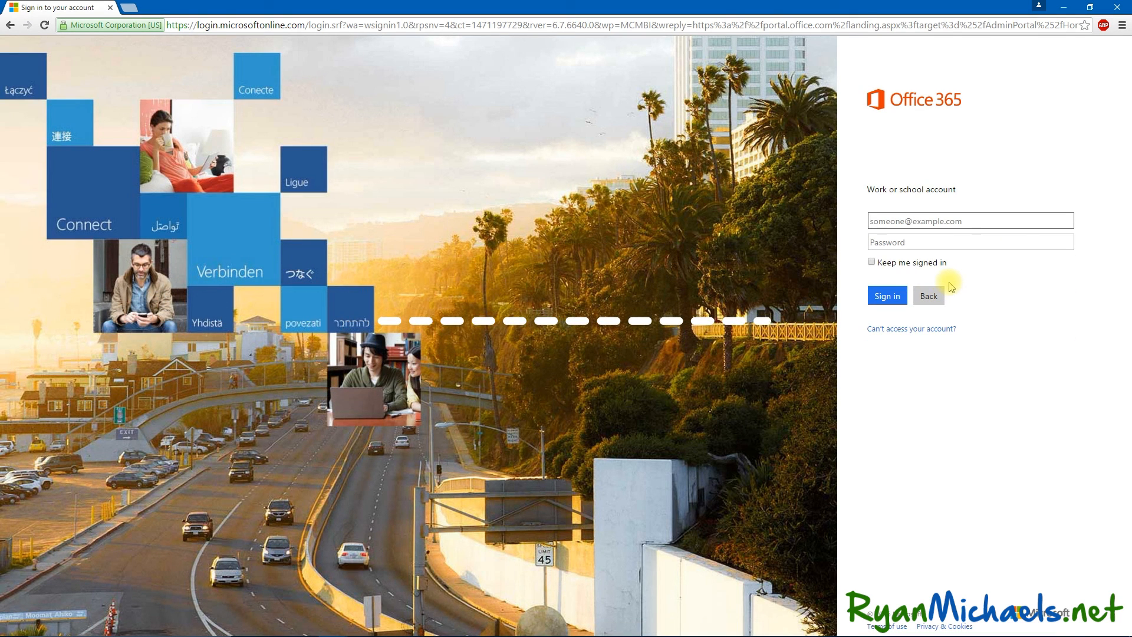
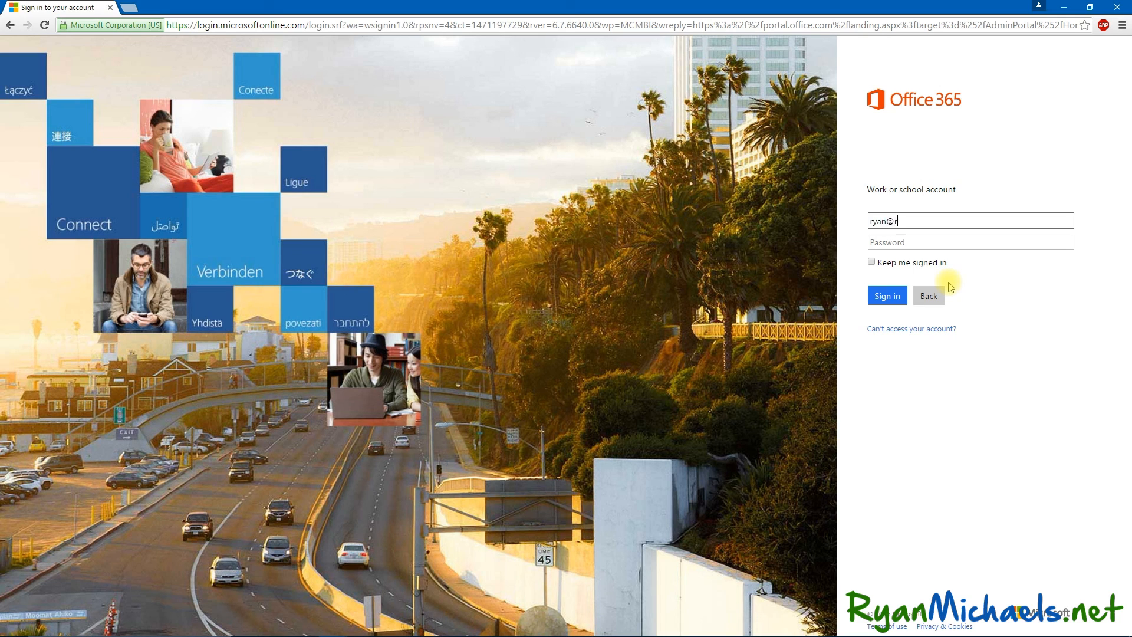
{"action": "key", "text": "Tab"}
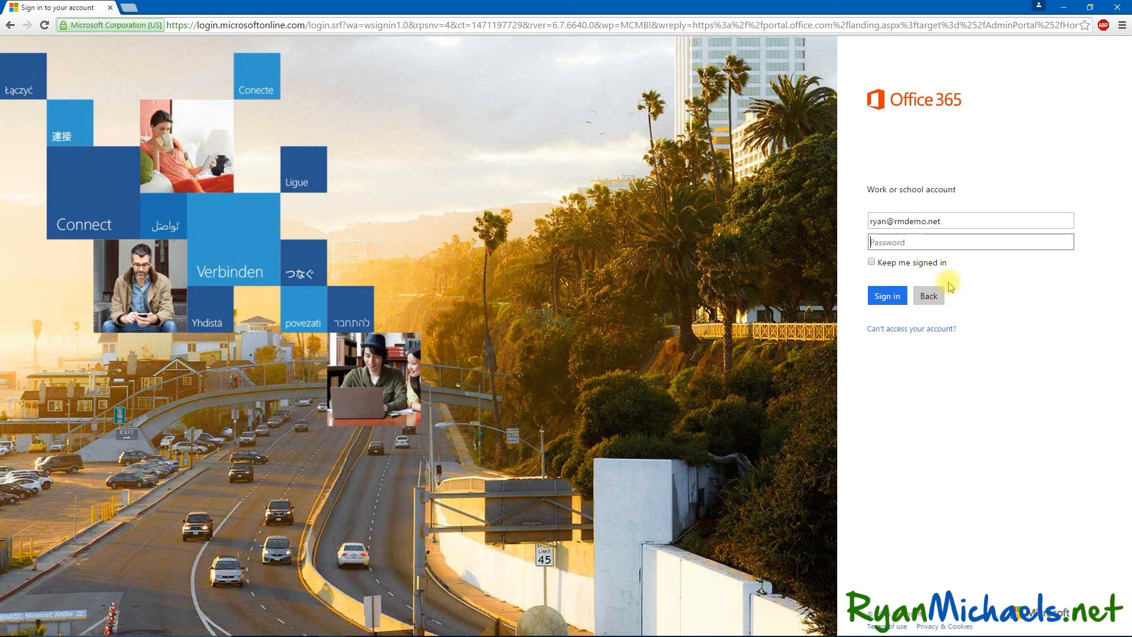
{"action": "type", "text": "•••••••••••••"}
{"action": "key", "text": "Return"}
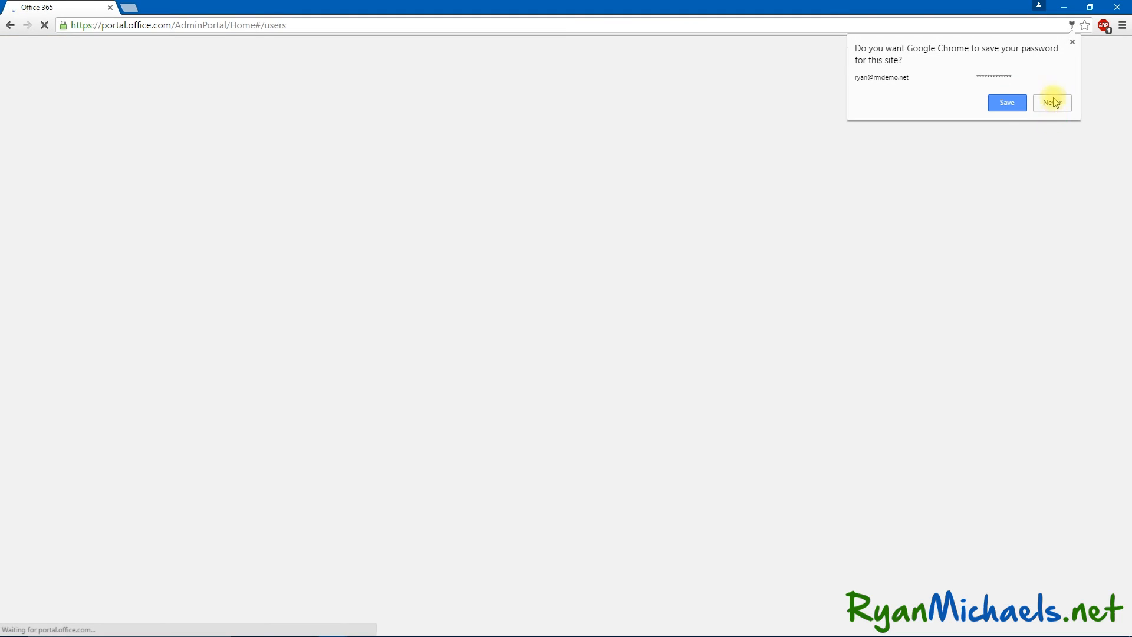
{"action": "left_click", "coordinate": [1052, 102]}
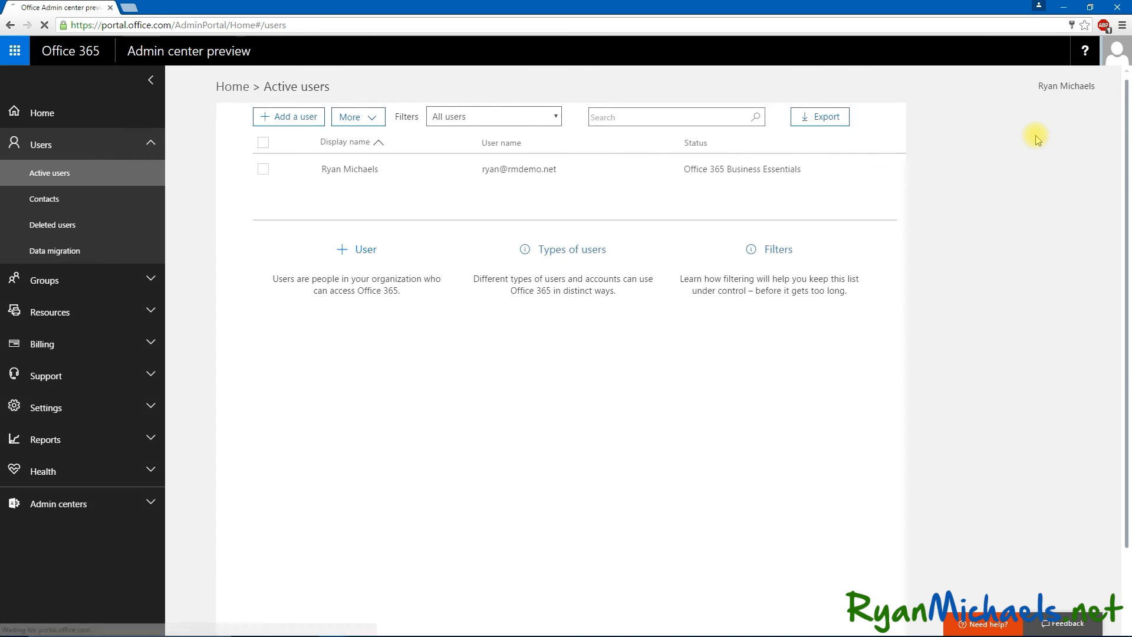